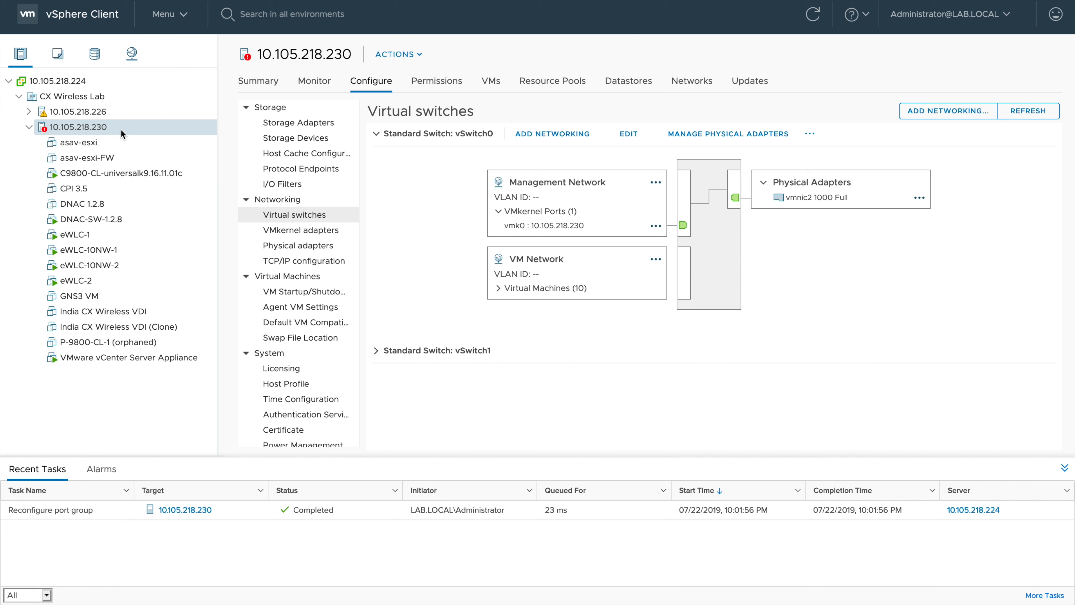
pyautogui.moveTo(322, 53); pyautogui.dragTo(300, 53)
pyautogui.doubleClick(300, 53)
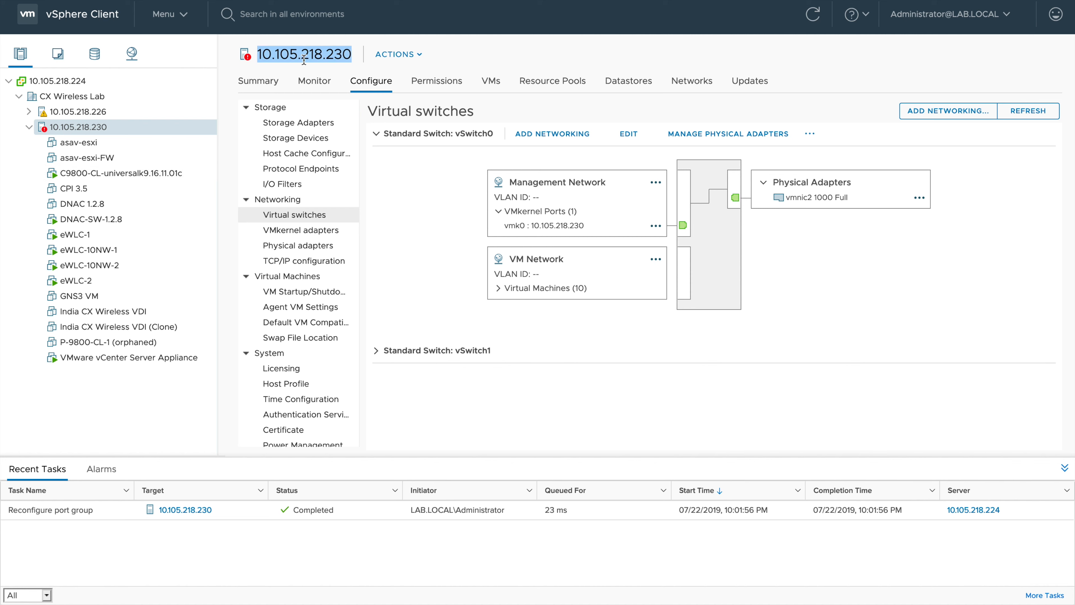
pyautogui.click(440, 244)
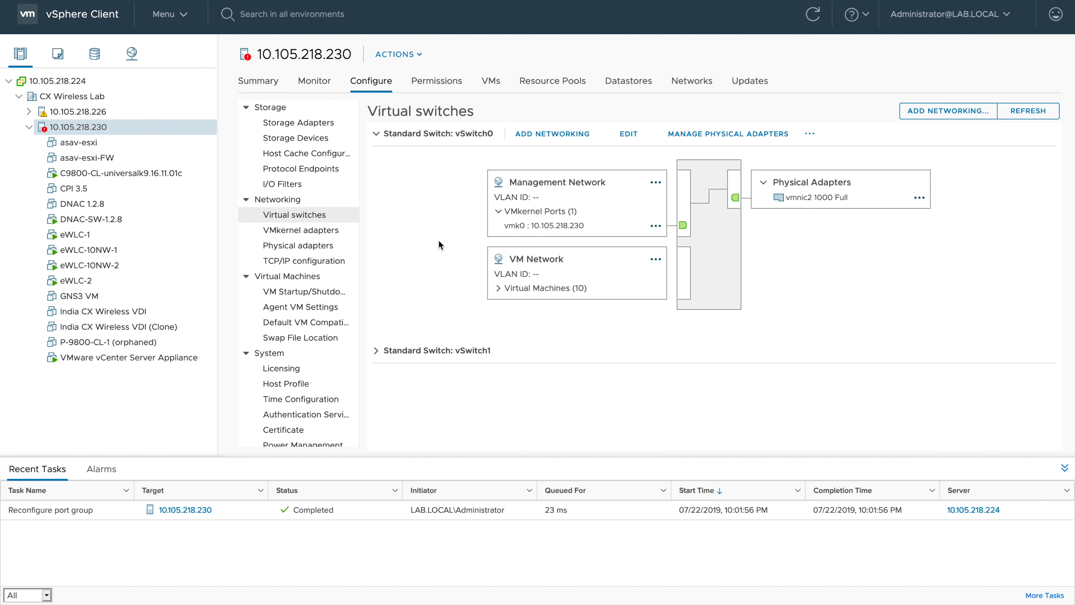
pyautogui.click(477, 134)
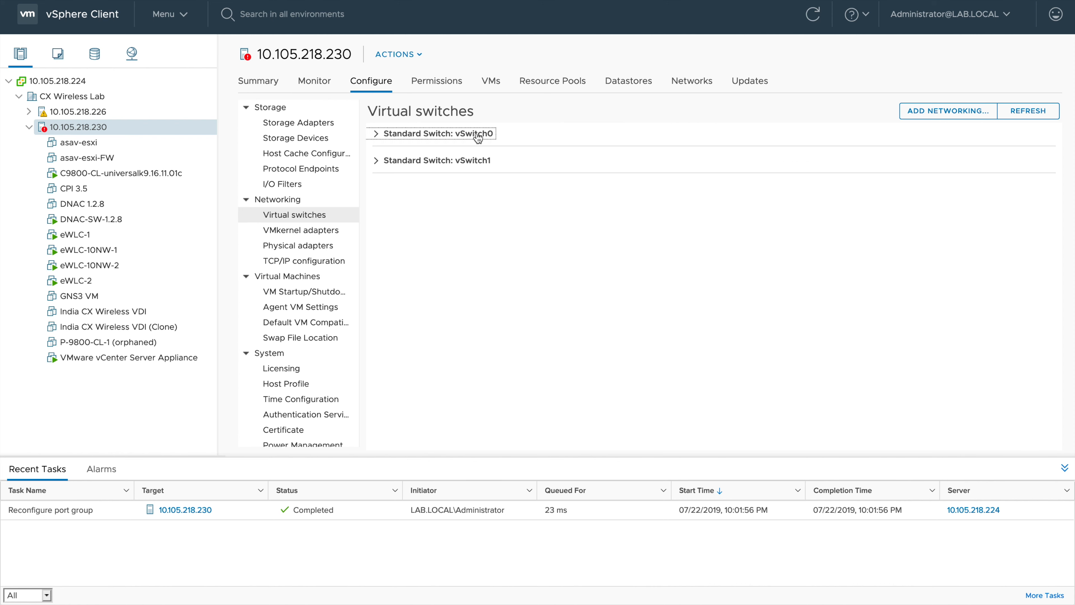
pyautogui.click(477, 135)
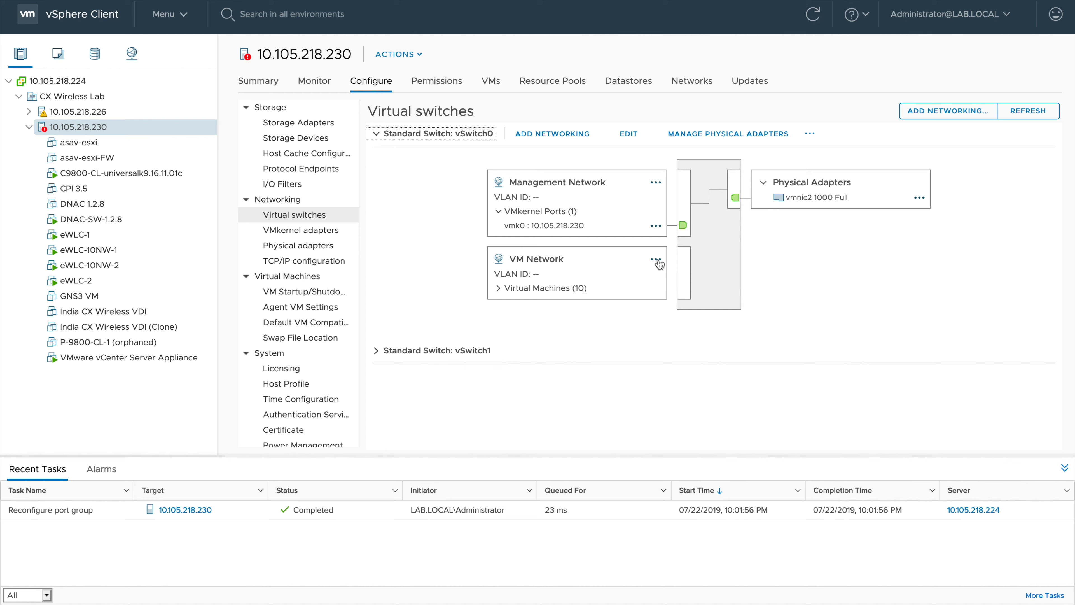
# - Set VM Network's Promiscuous mode, MAC address changes and Forged transmits to Accept and save
pyautogui.click(656, 259)
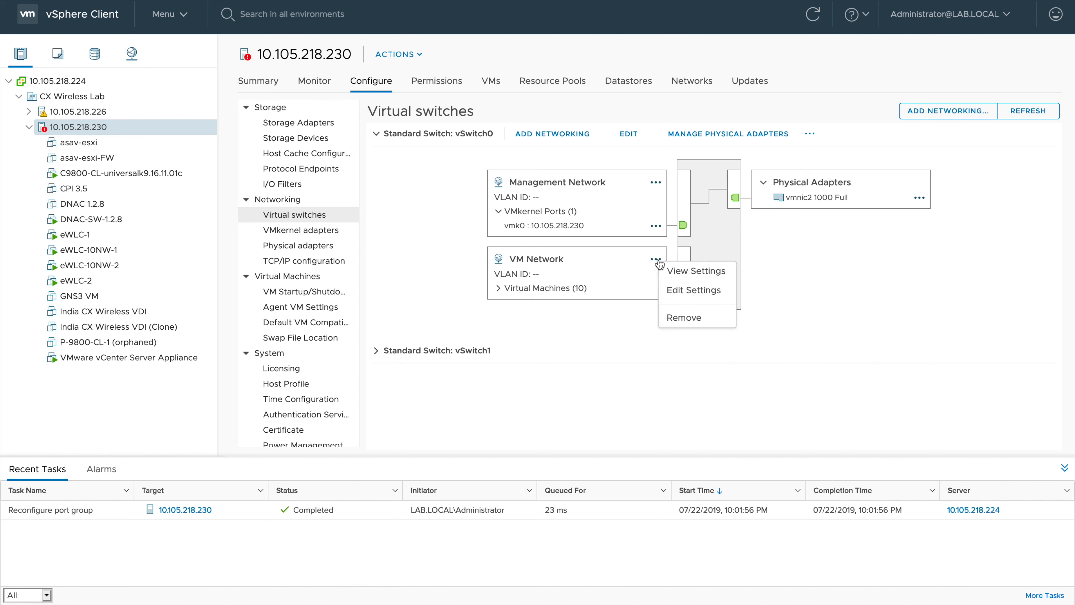
pyautogui.click(674, 291)
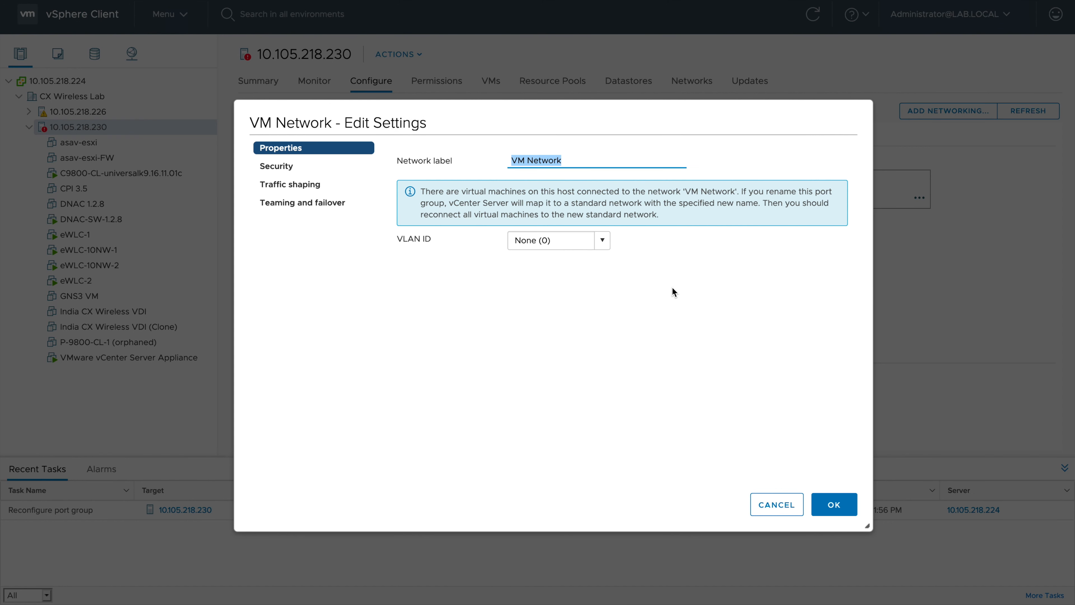
pyautogui.click(289, 167)
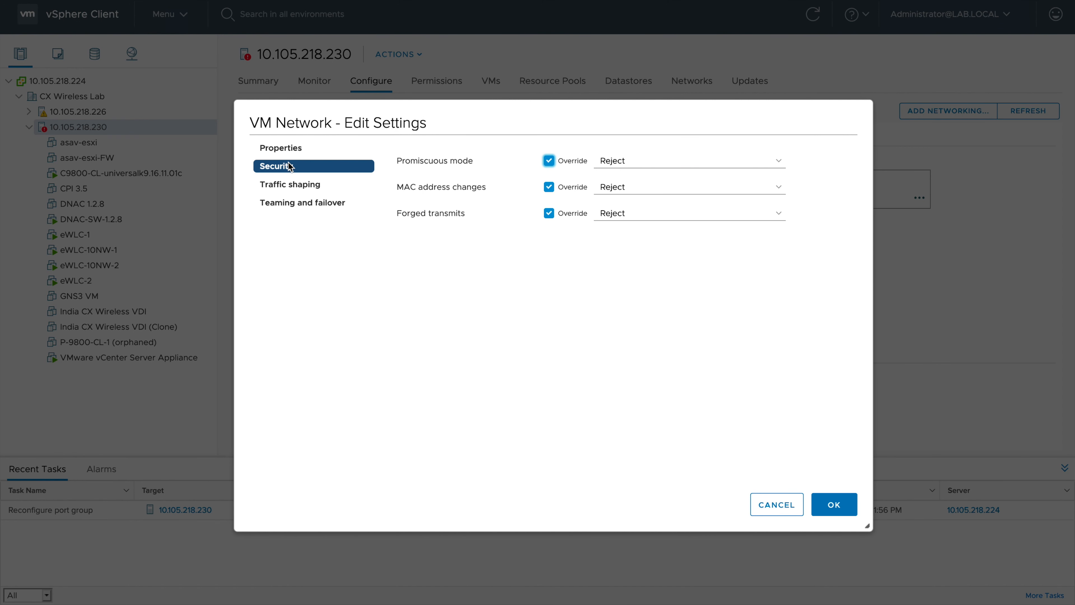
pyautogui.click(685, 162)
pyautogui.click(667, 149)
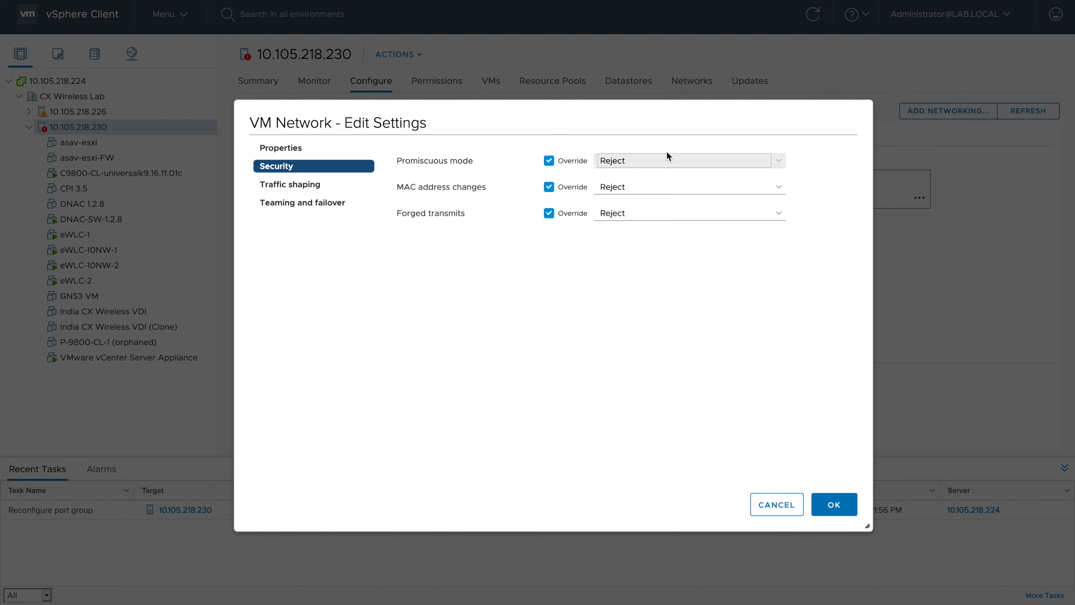
pyautogui.click(675, 186)
pyautogui.click(669, 173)
pyautogui.click(675, 213)
pyautogui.click(652, 200)
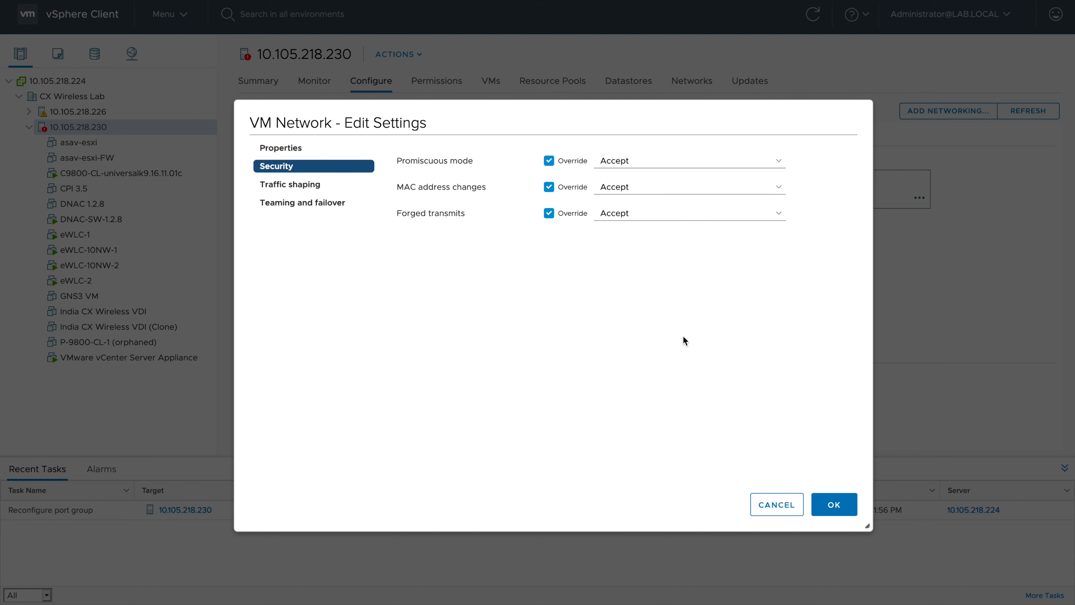
pyautogui.click(837, 504)
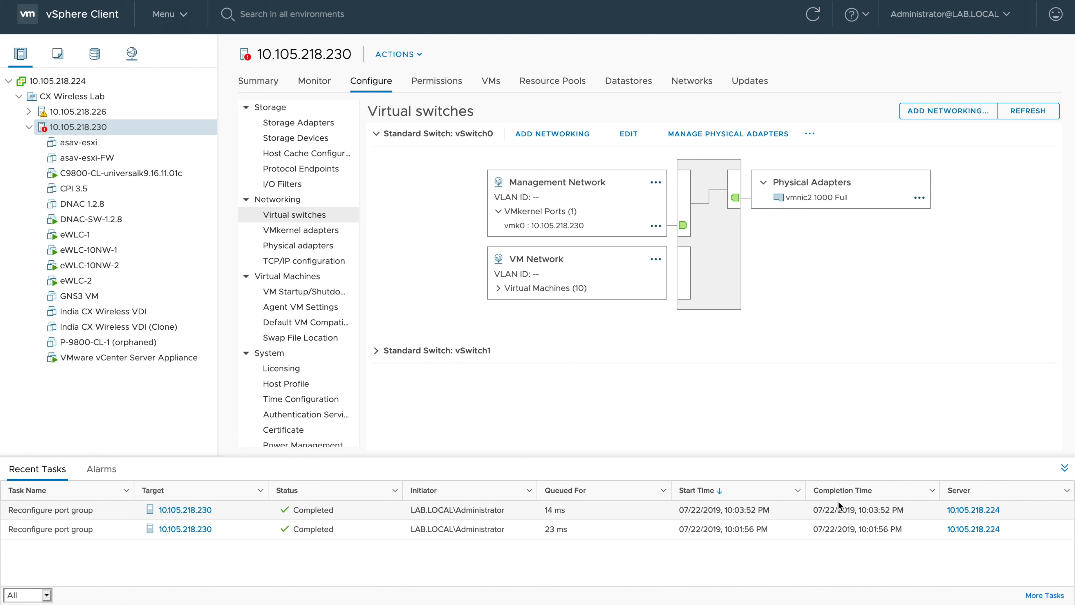
# - Launch the browser-based Web Console for VM C9800-CL-universalk9.16.11.01c
pyautogui.click(138, 176)
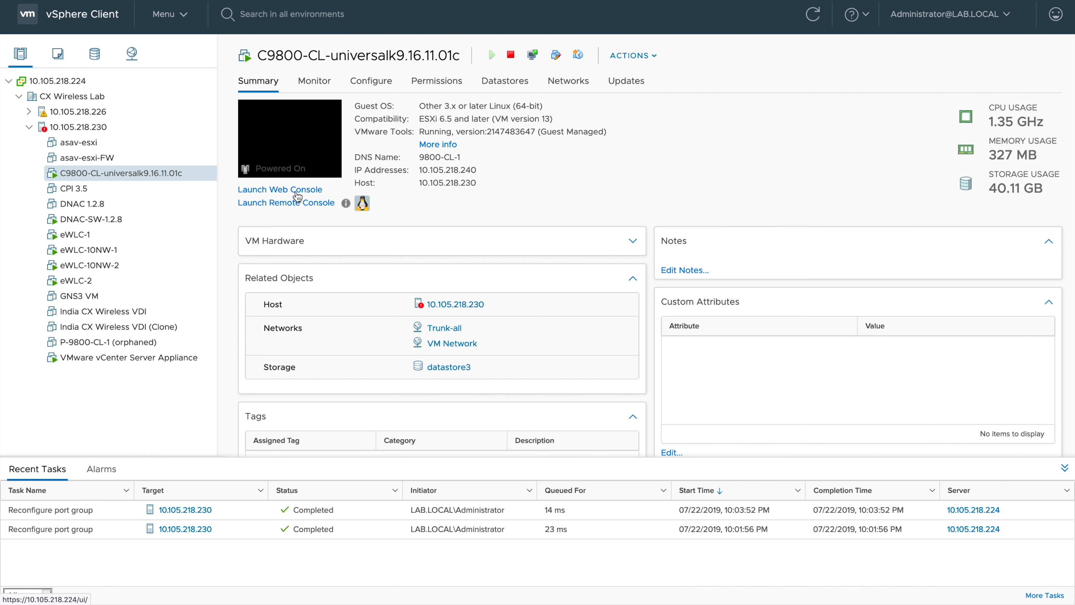
pyautogui.click(297, 191)
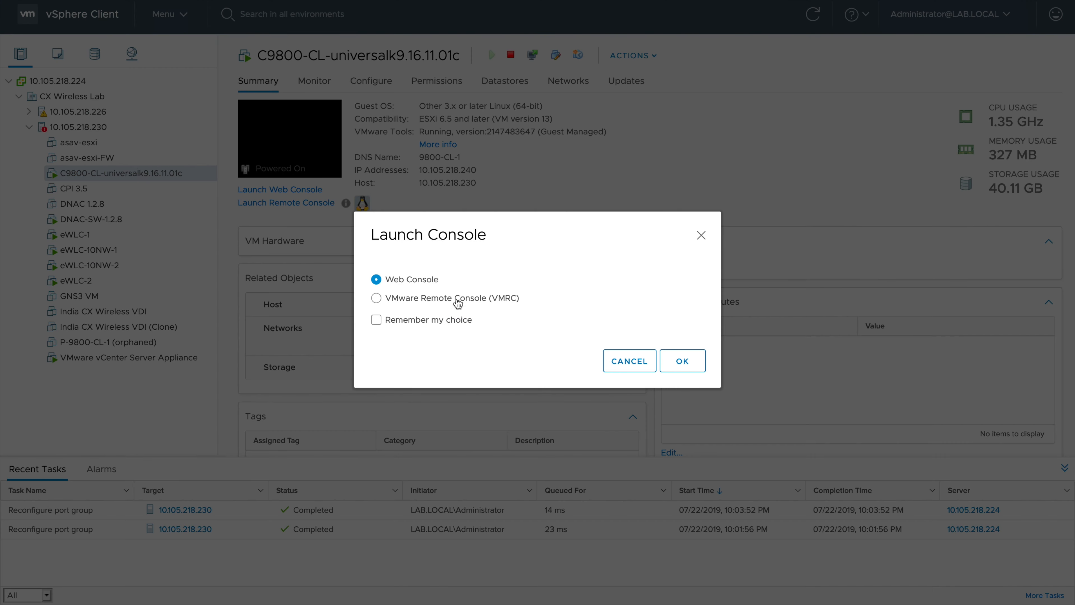
pyautogui.click(683, 361)
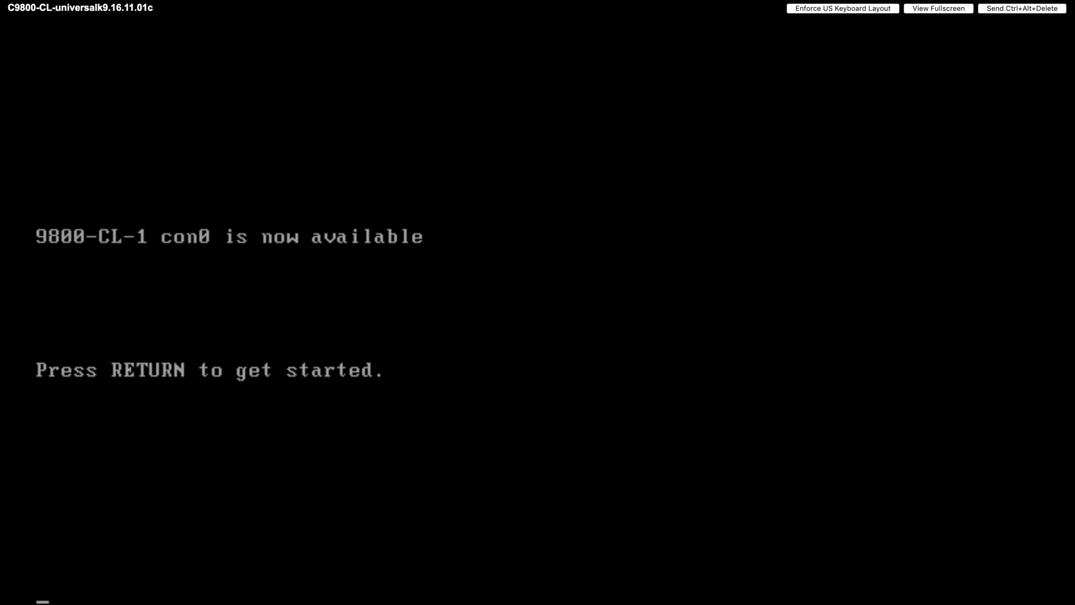
# - Enter privileged mode on 9800-CL-1 with 'en' and the enable password
pyautogui.press('Return')
pyautogui.write('en')
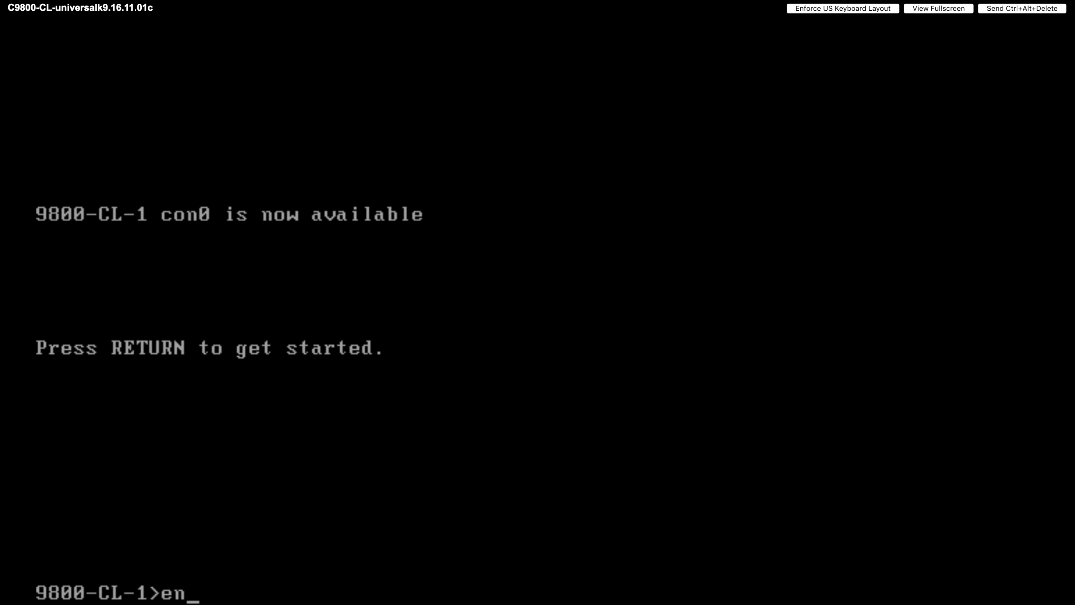
pyautogui.press('Return')
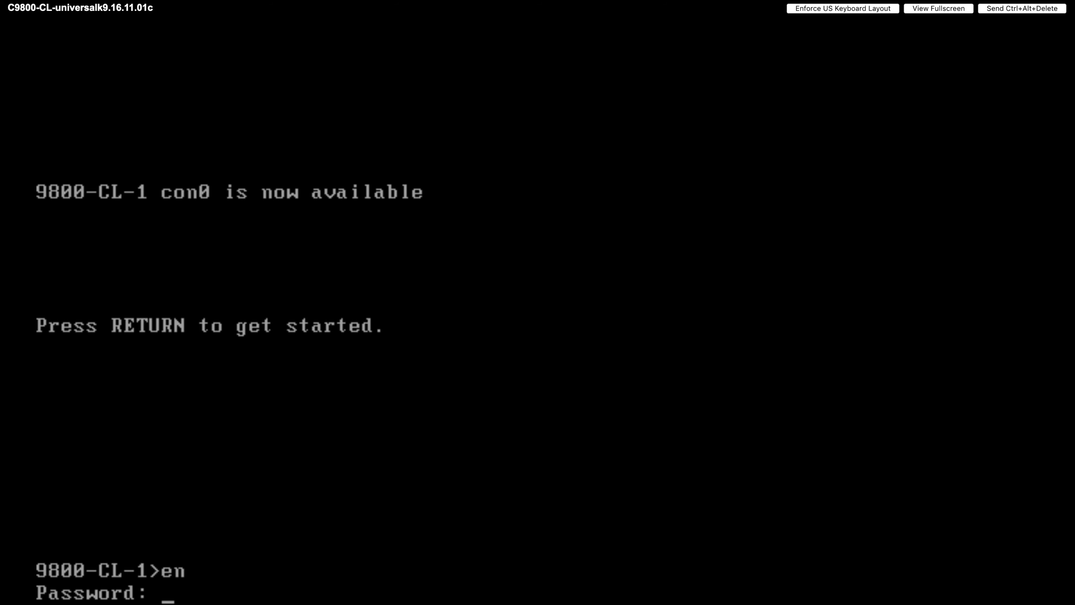
pyautogui.press('Return')
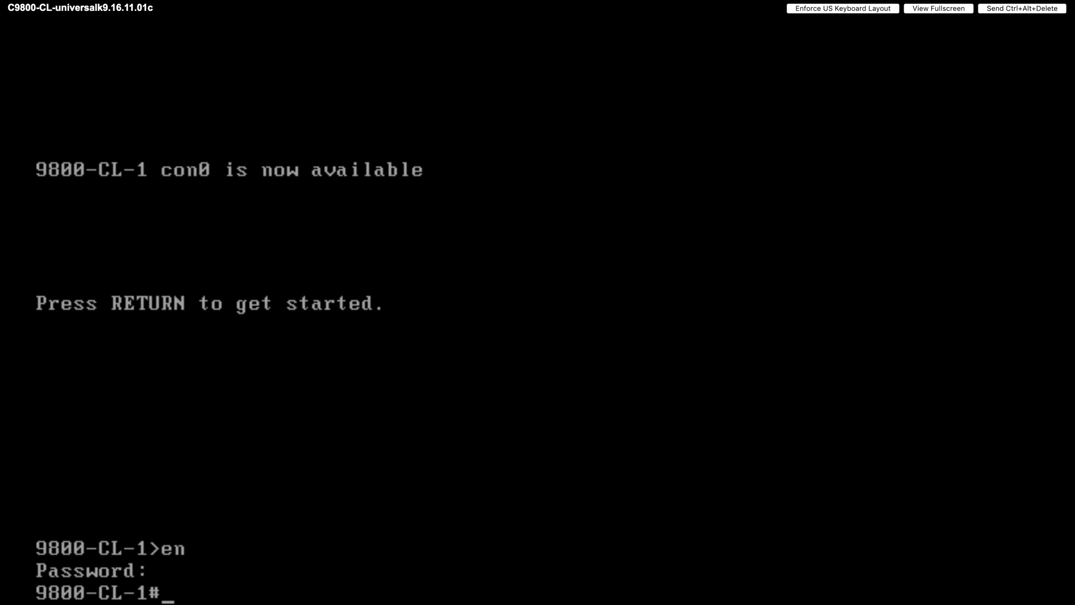
pyautogui.press('Return')
pyautogui.press('Return')
pyautogui.press('Return')
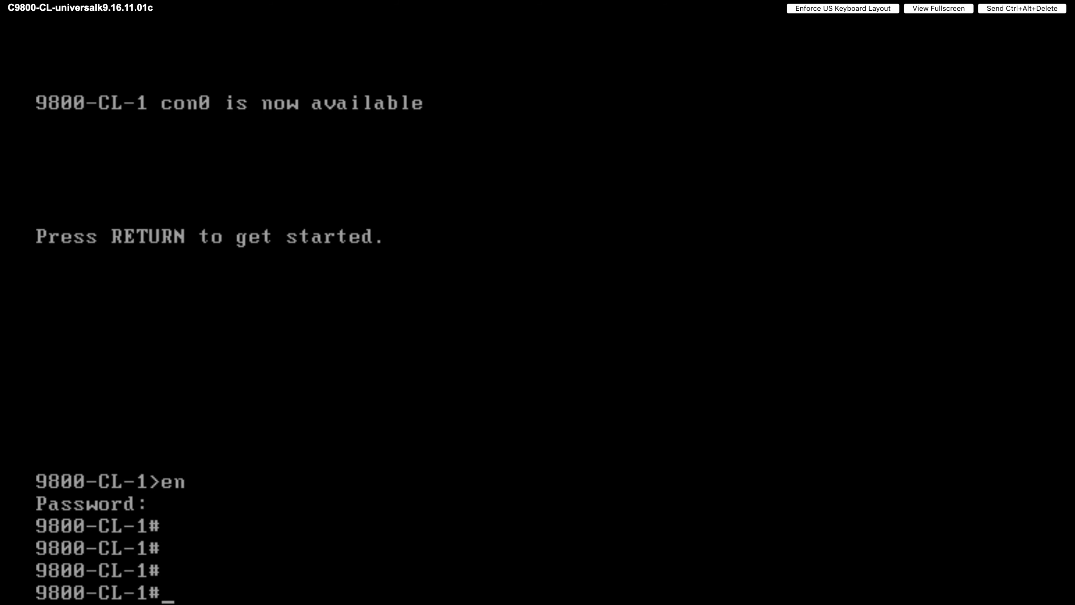
# - Run show ip interface brief to list the controller's interfaces
pyautogui.press('Return')
pyautogui.press('Return')
pyautogui.press('Return')
pyautogui.press('Return')
pyautogui.press('Return')
pyautogui.press('Return')
pyautogui.press('Return')
pyautogui.press('Return')
pyautogui.press('Return')
pyautogui.press('Return')
pyautogui.press('Return')
pyautogui.press('Return')
pyautogui.press('Return')
pyautogui.press('Return')
pyautogui.press('Return')
pyautogui.press('Return')
pyautogui.press('Return')
pyautogui.press('Return')
pyautogui.press('Return')
pyautogui.press('Return')
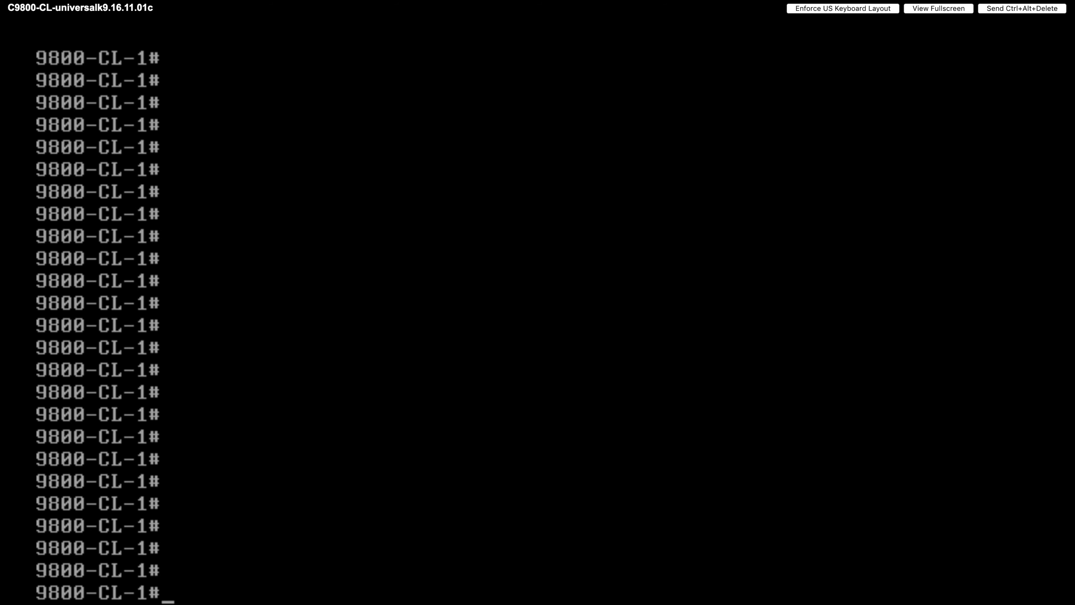
pyautogui.write('show ip int bri')
pyautogui.press('Tab')
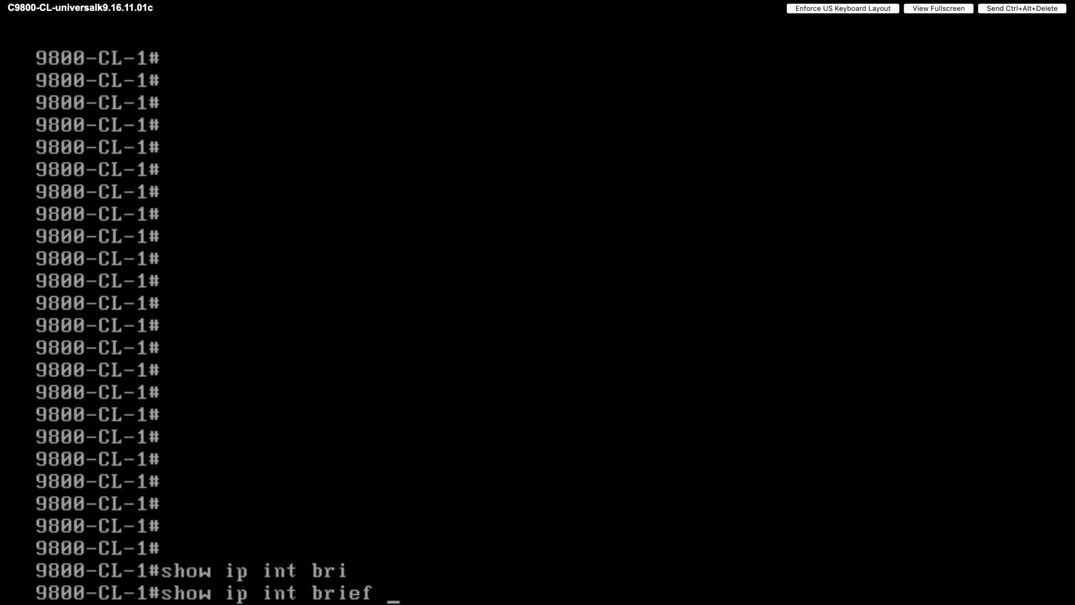
pyautogui.press('Return')
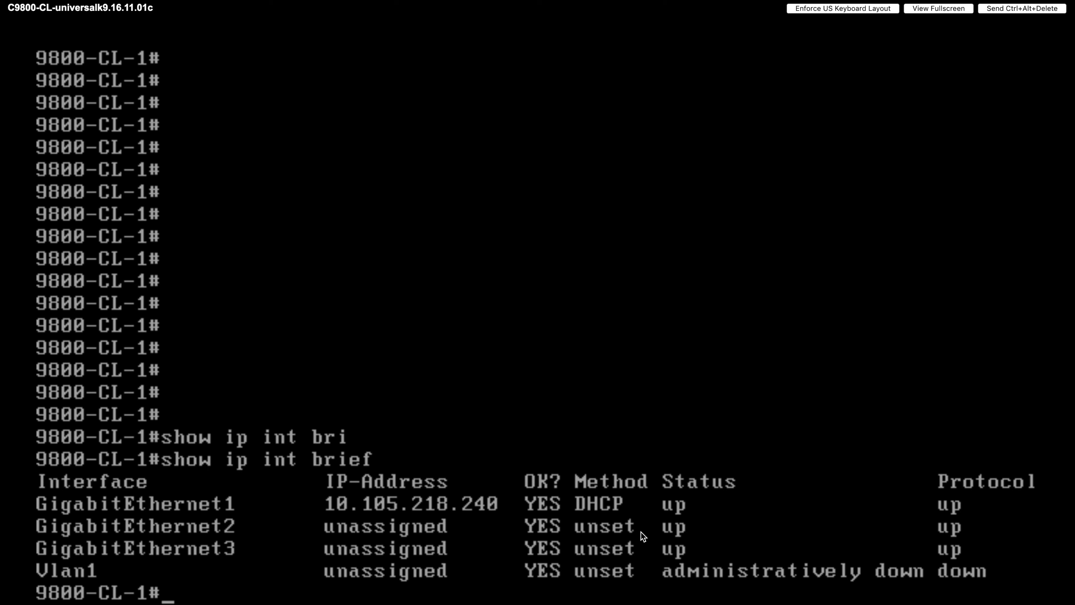
# - In global configuration, shut down interface GigabitEthernet1 and exit the interface
pyautogui.write('conf ter')
pyautogui.press('Return')
pyautogui.write('inter')
pyautogui.press('Tab')
pyautogui.write('g1')
pyautogui.press('Return')
pyautogui.write('shui')
pyautogui.press('Tab')
pyautogui.press('BackSpace')
pyautogui.press('Tab')
pyautogui.press('Return')
pyautogui.press('Return')
pyautogui.press('Return')
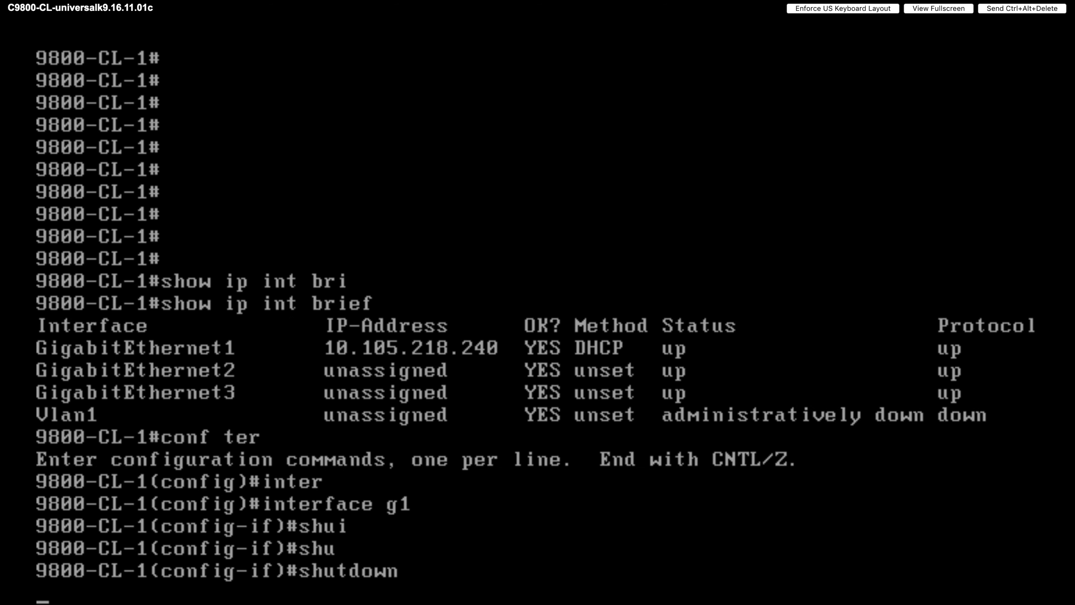
pyautogui.write('exit')
pyautogui.press('Return')
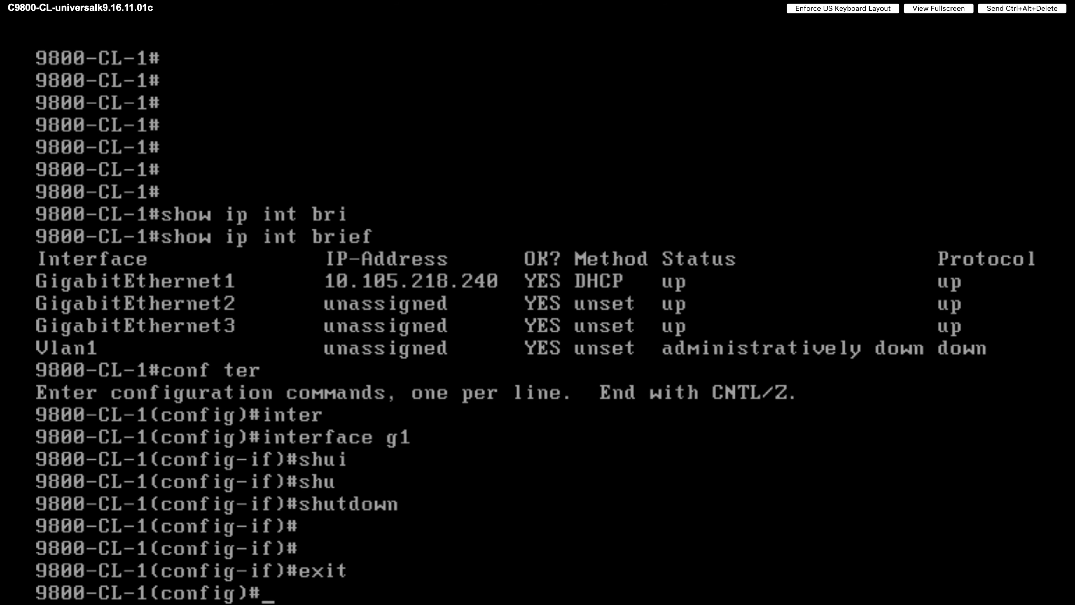
# - Run 'do sh ip int brief' to confirm GigabitEthernet1 is administratively down
pyautogui.write('do sh ip int b')
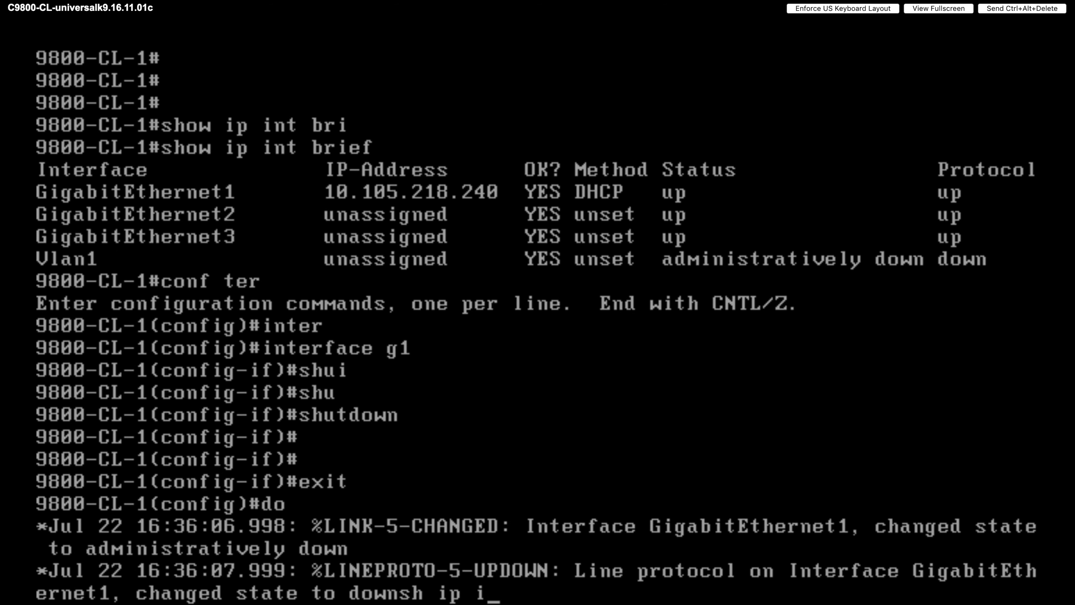
pyautogui.write('ri')
pyautogui.press('Tab')
pyautogui.press('Return')
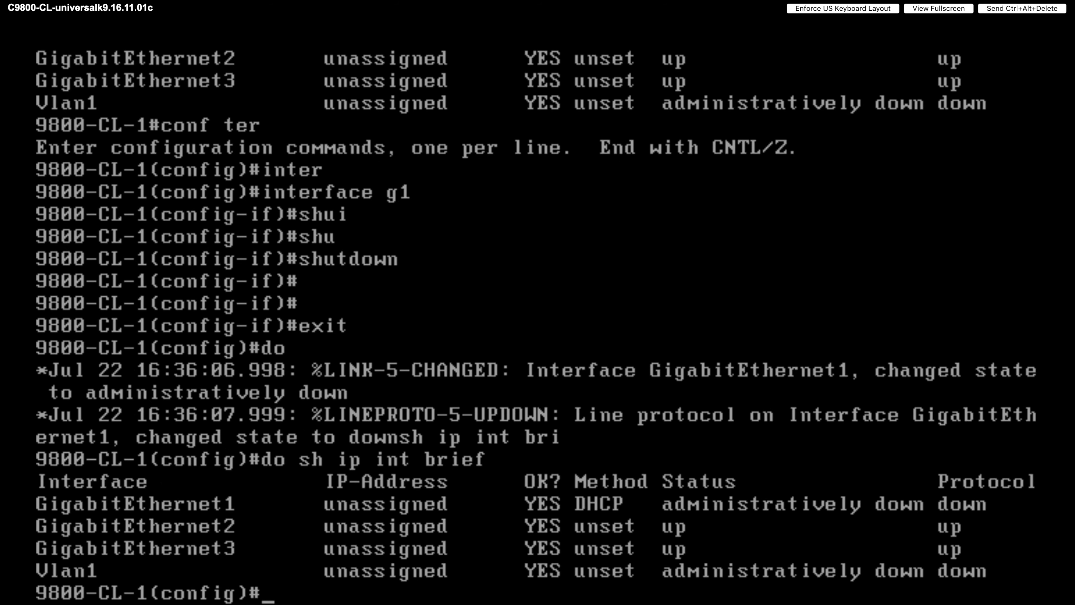
pyautogui.press('Return')
pyautogui.press('Return')
pyautogui.press('Return')
pyautogui.press('Return')
pyautogui.press('Return')
pyautogui.press('Return')
pyautogui.press('Return')
pyautogui.press('Return')
pyautogui.press('Return')
pyautogui.press('Return')
pyautogui.press('Return')
pyautogui.press('Return')
pyautogui.press('Return')
pyautogui.press('Return')
pyautogui.press('Return')
pyautogui.press('Return')
pyautogui.press('Return')
pyautogui.press('Return')
pyautogui.press('Return')
pyautogui.press('Return')
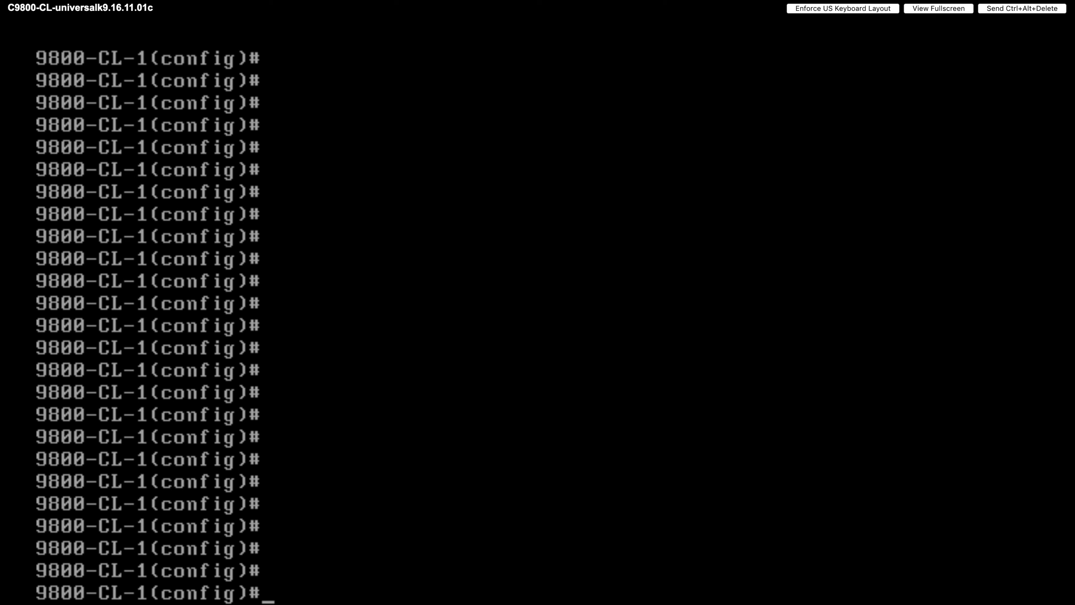
# - Create VLAN 111 named WirelessVLAN
pyautogui.write('vlan')
pyautogui.press('Tab')
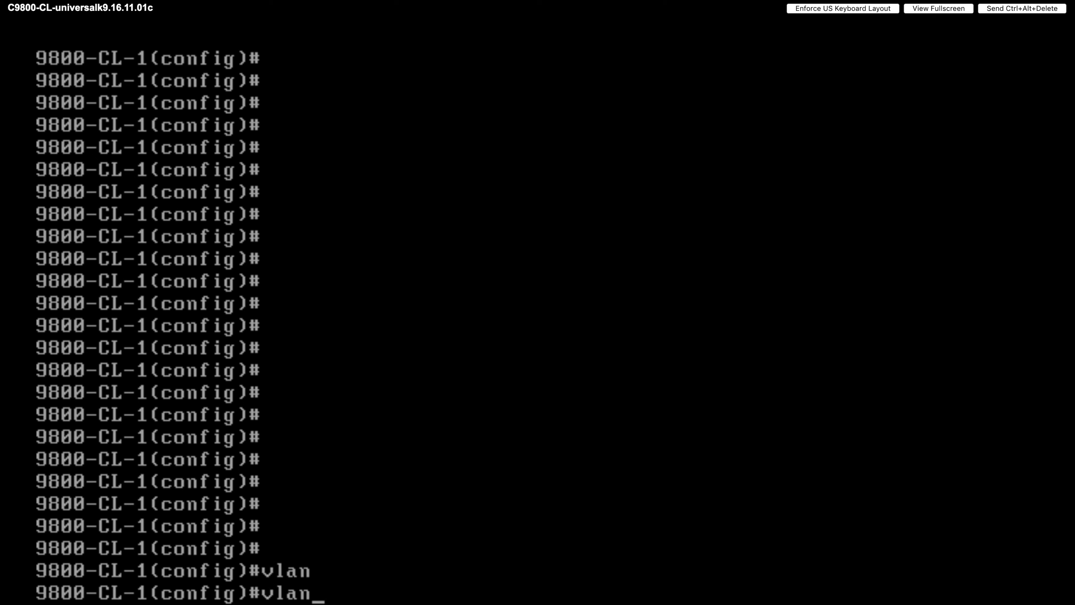
pyautogui.write('111')
pyautogui.press('Return')
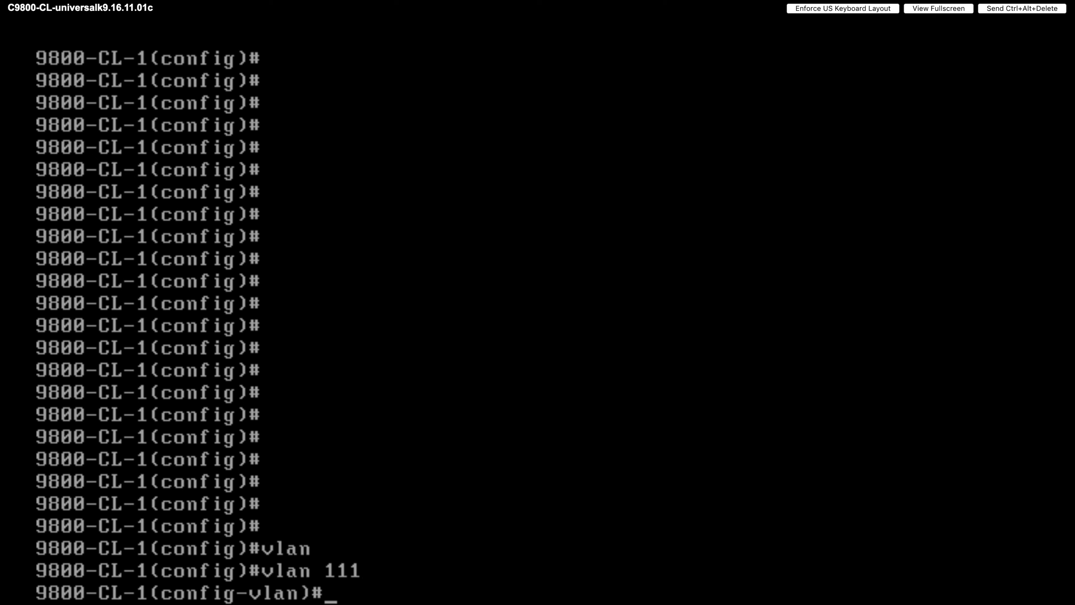
pyautogui.write('nam')
pyautogui.press('Tab')
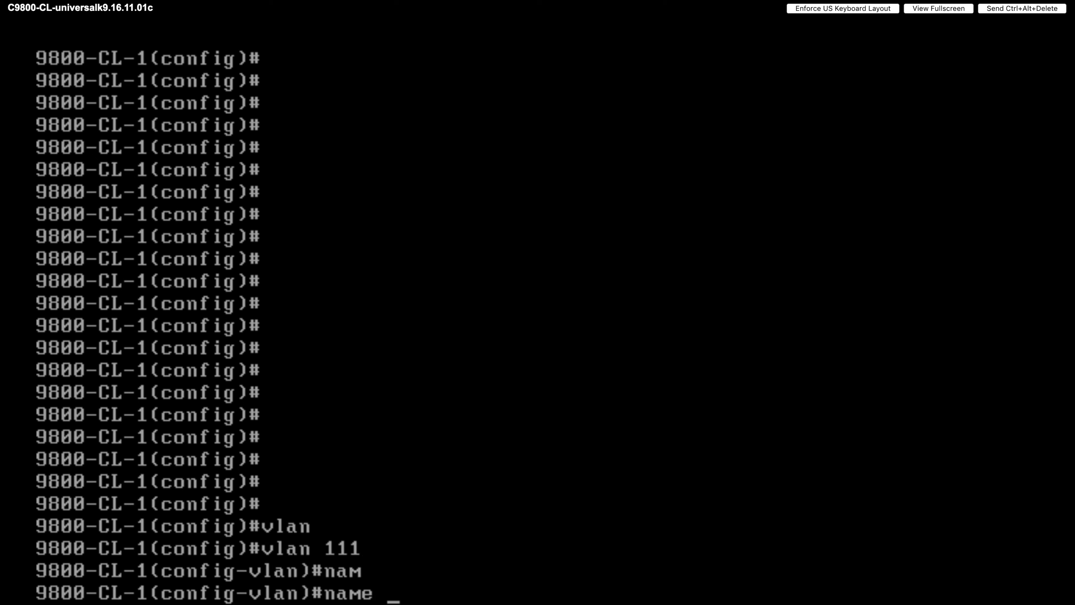
pyautogui.write('WIreless')
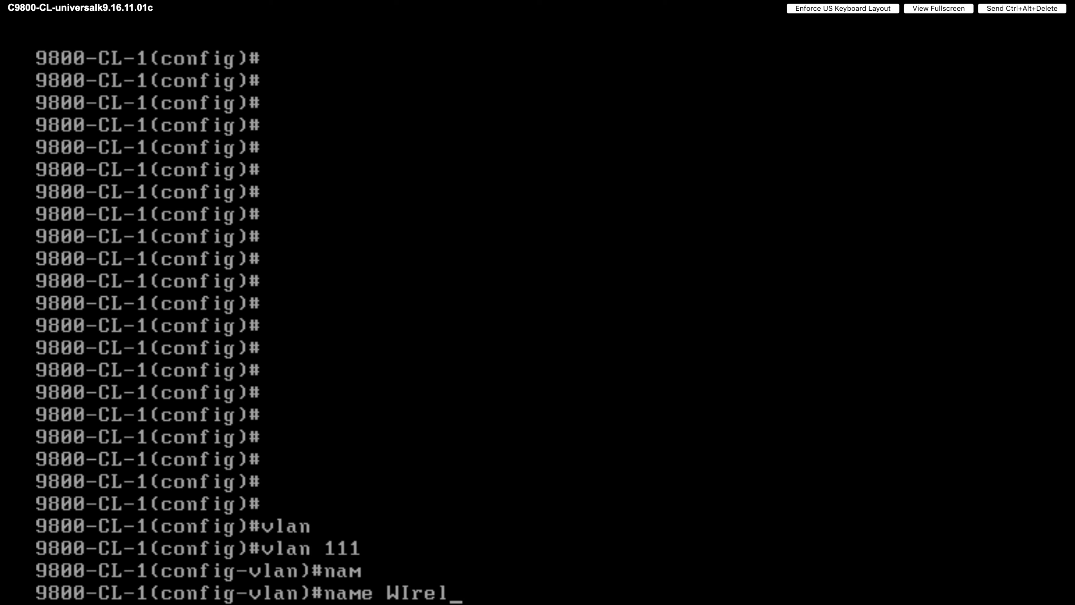
pyautogui.press('BackSpace')
pyautogui.press('BackSpace')
pyautogui.press('BackSpace')
pyautogui.press('BackSpace')
pyautogui.press('BackSpace')
pyautogui.press('BackSpace')
pyautogui.press('BackSpace')
pyautogui.write('ireless')
pyautogui.press('BackSpace')
pyautogui.write('VLAN')
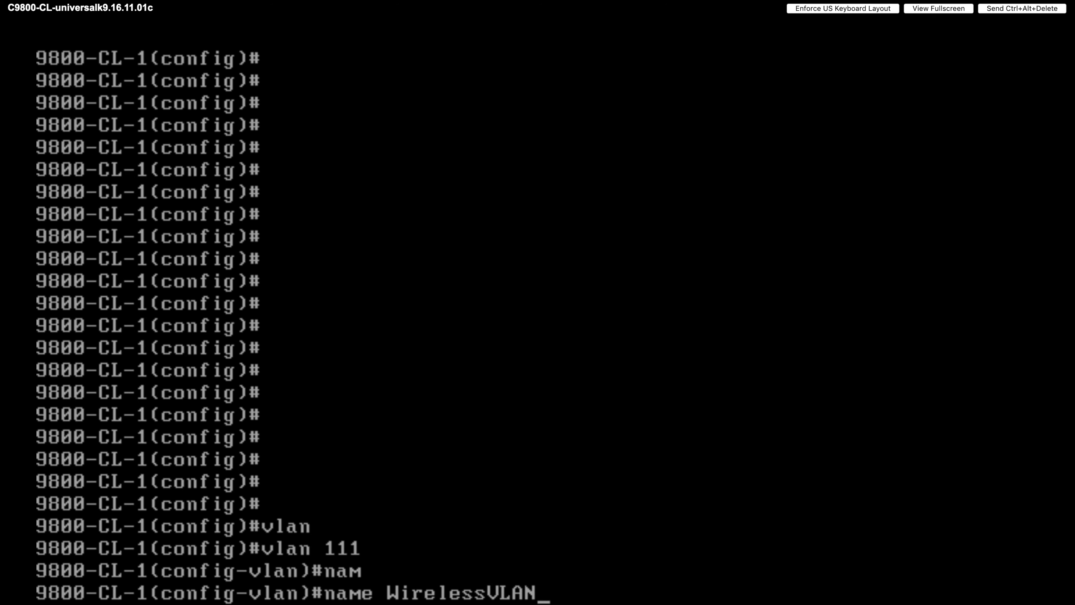
pyautogui.press('Return')
pyautogui.write('exit')
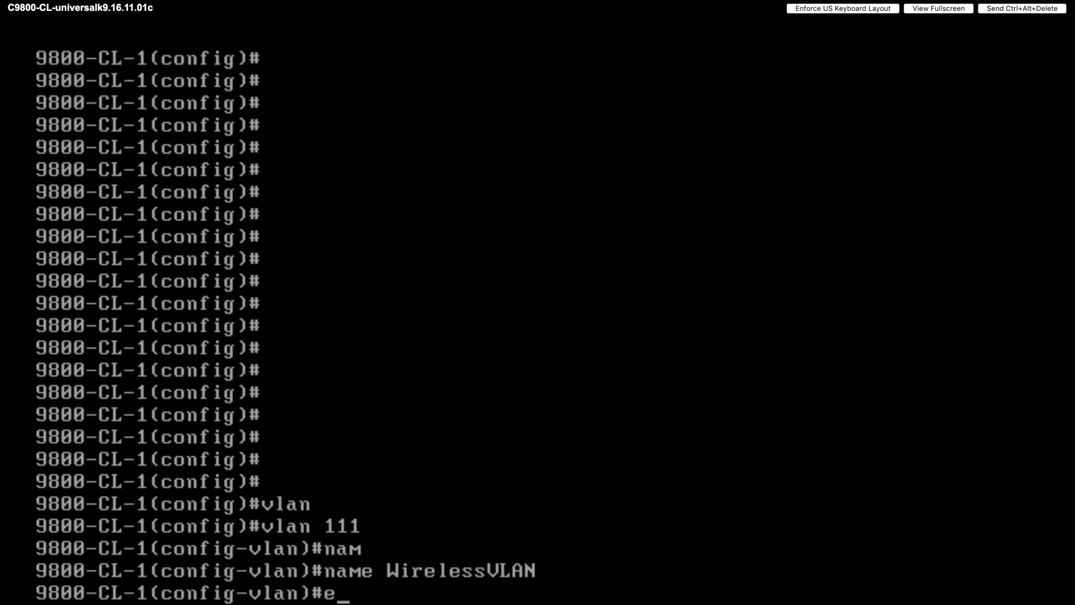
pyautogui.press('Return')
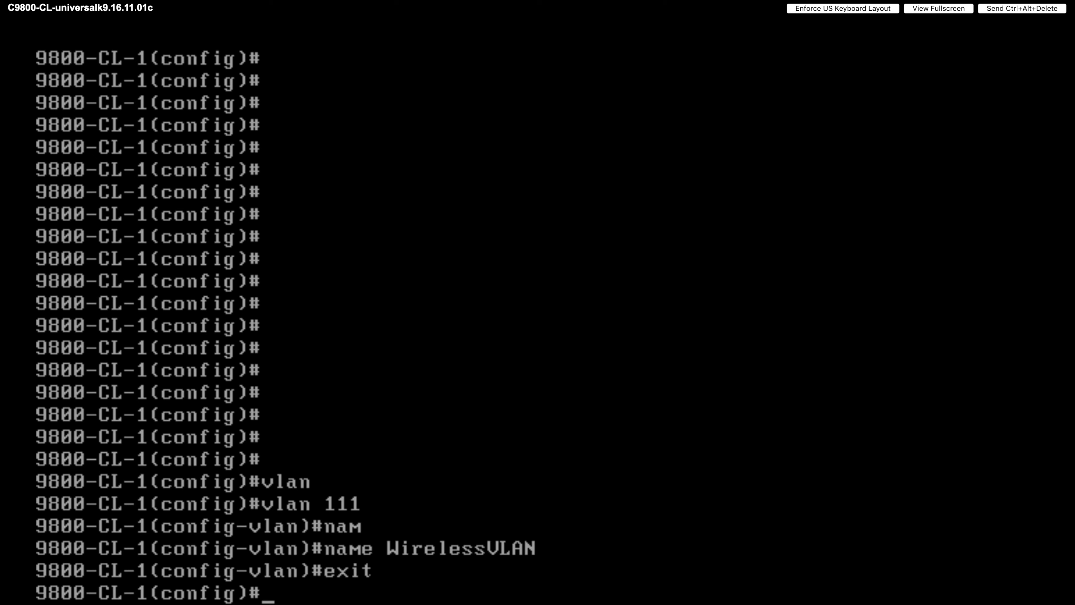
# - Make interface GigabitEthernet2 a switchport in trunk mode
pyautogui.write('inter')
pyautogui.press('Tab')
pyautogui.write('g2')
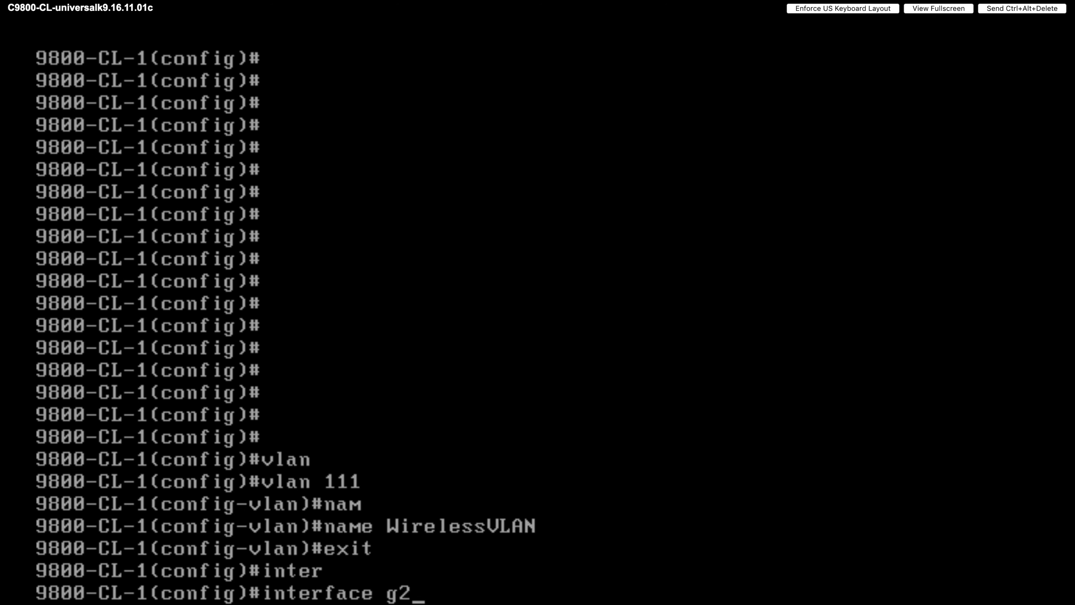
pyautogui.press('Return')
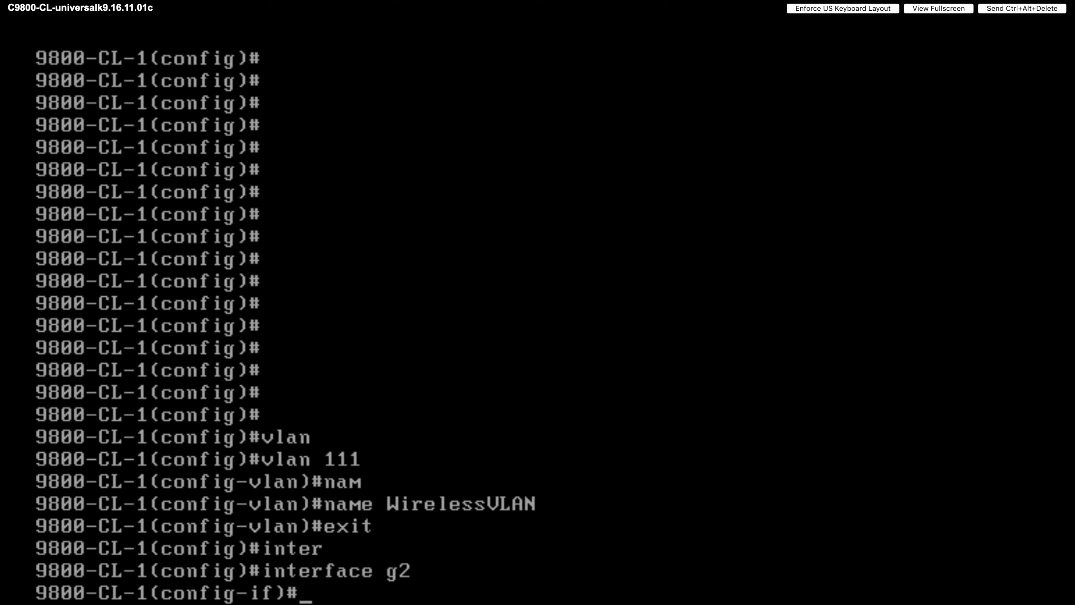
pyautogui.write('swi')
pyautogui.press('Tab')
pyautogui.press('Return')
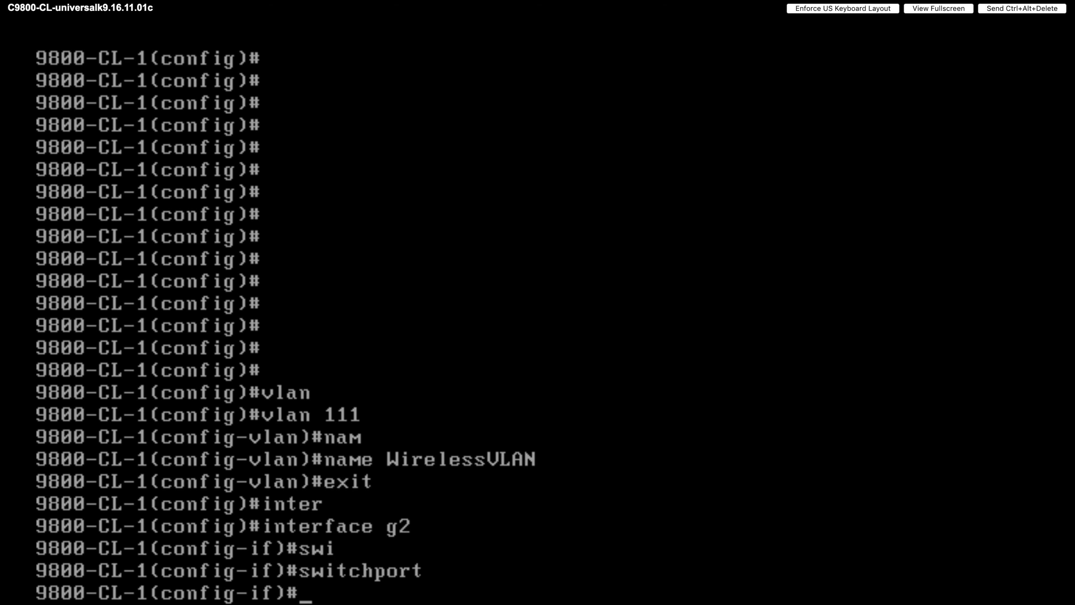
pyautogui.write('swi')
pyautogui.press('Tab')
pyautogui.write('mo')
pyautogui.press('Tab')
pyautogui.write('tr')
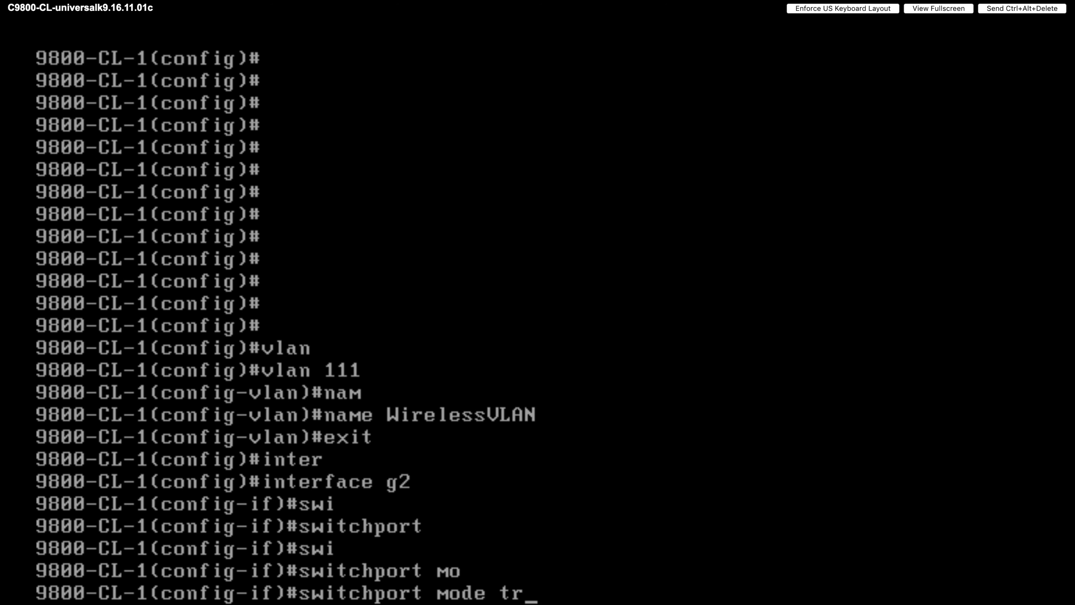
pyautogui.press('Tab')
pyautogui.press('Return')
# - Allow VLAN 111 on the GigabitEthernet2 trunk
pyautogui.write('swi')
pyautogui.press('Tab')
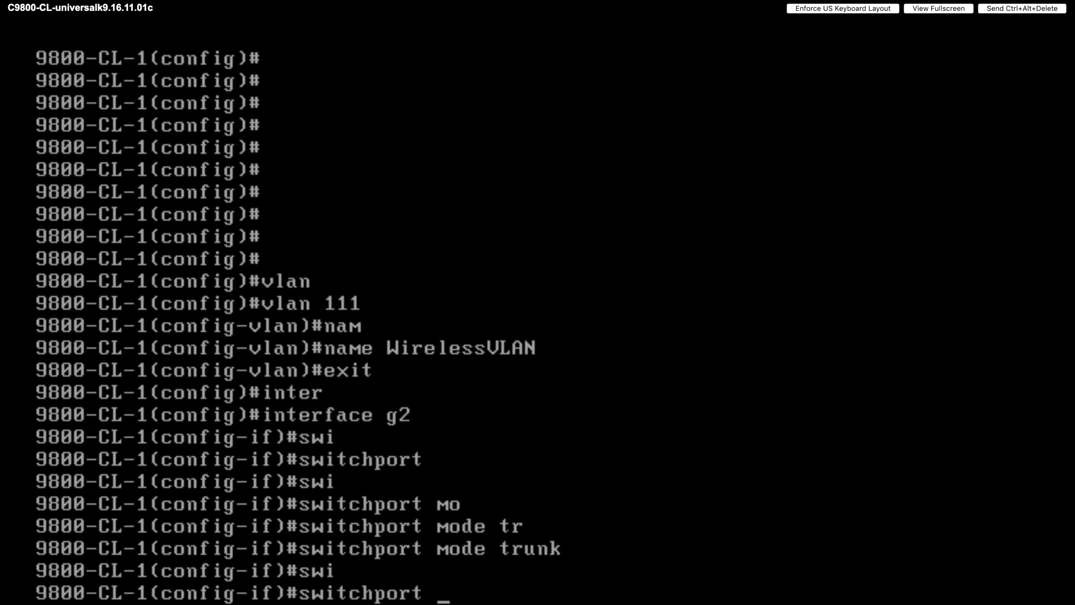
pyautogui.write('tr')
pyautogui.press('Tab')
pyautogui.write('al')
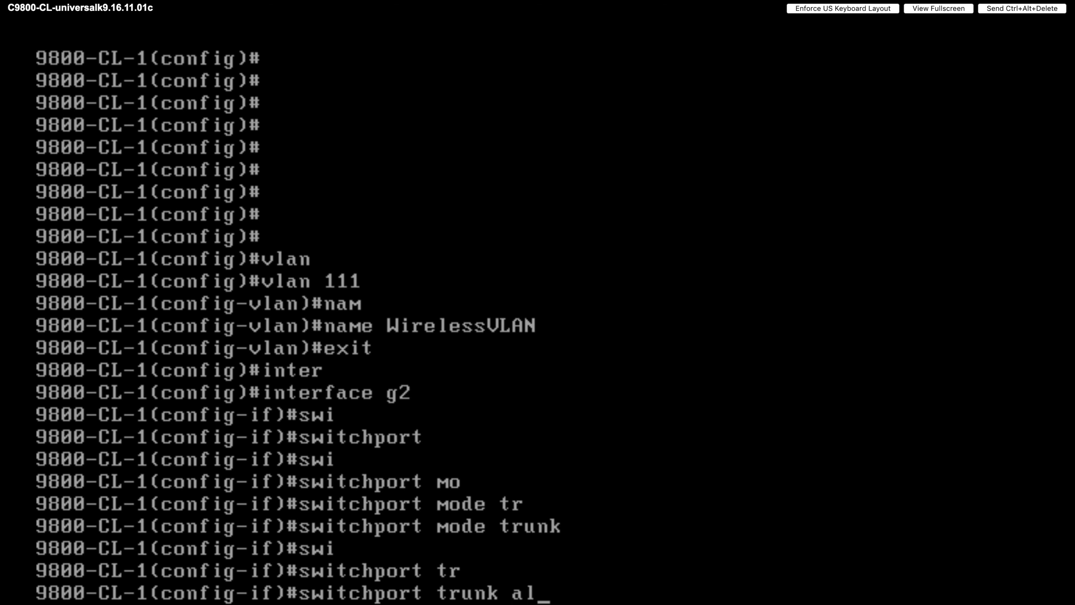
pyautogui.write('lo')
pyautogui.press('Tab')
pyautogui.write('vl')
pyautogui.press('Tab')
pyautogui.write('111')
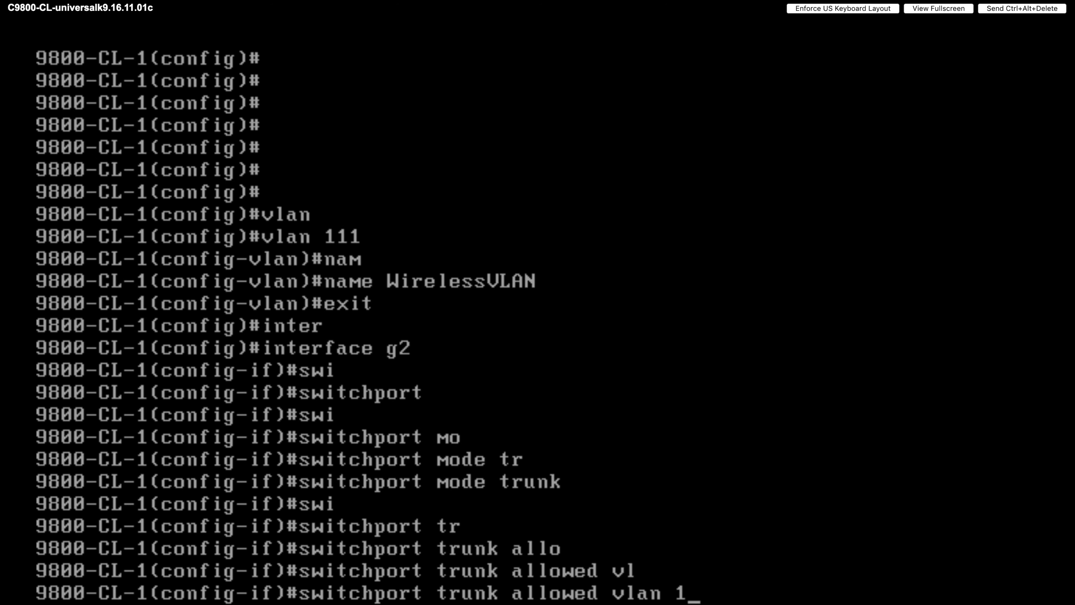
pyautogui.press('Return')
# - Set VLAN 111 as the trunk's native VLAN
pyautogui.write('sw')
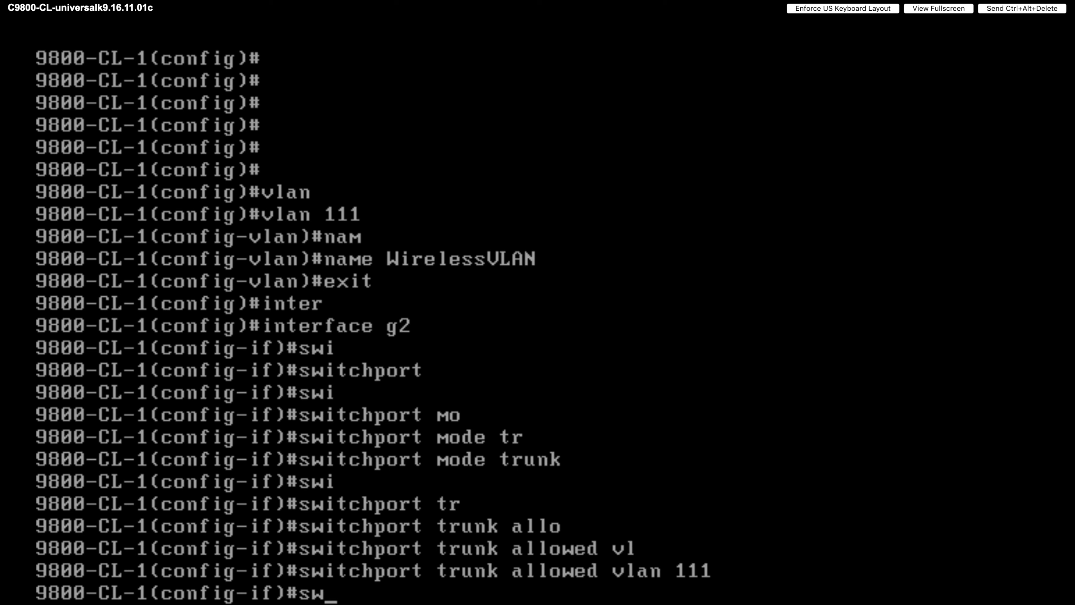
pyautogui.press('Tab')
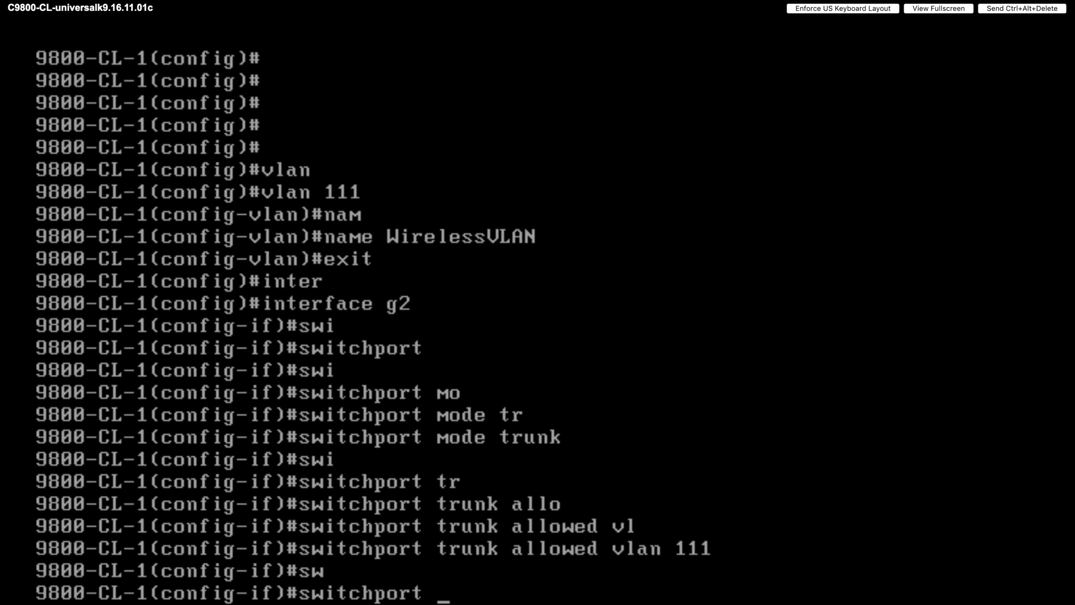
pyautogui.write('tr')
pyautogui.press('Tab')
pyautogui.write('n')
pyautogui.press('Tab')
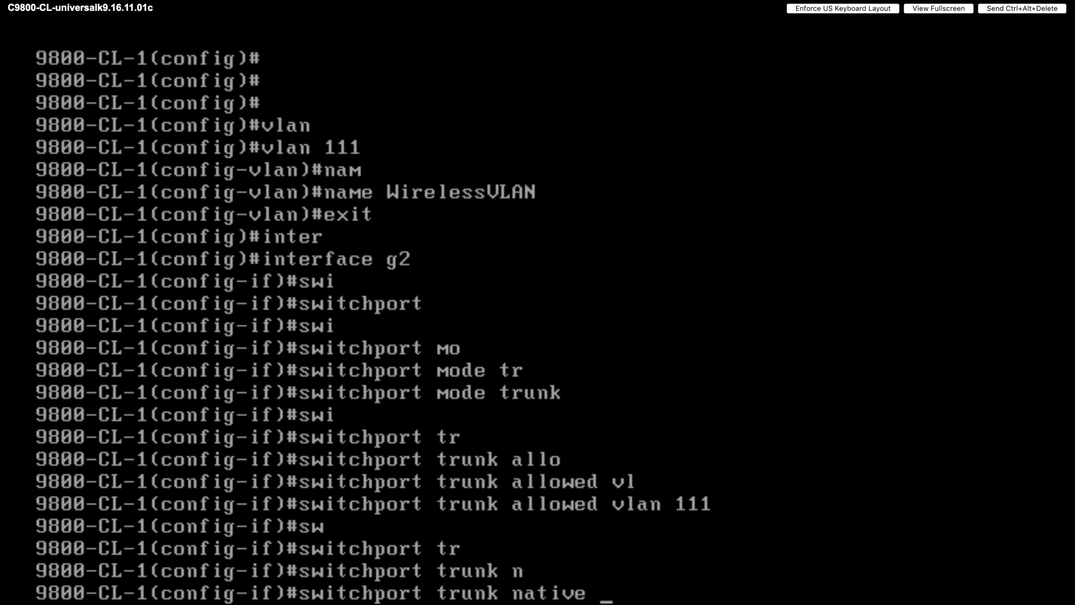
pyautogui.write('vl')
pyautogui.press('Tab')
pyautogui.write('111')
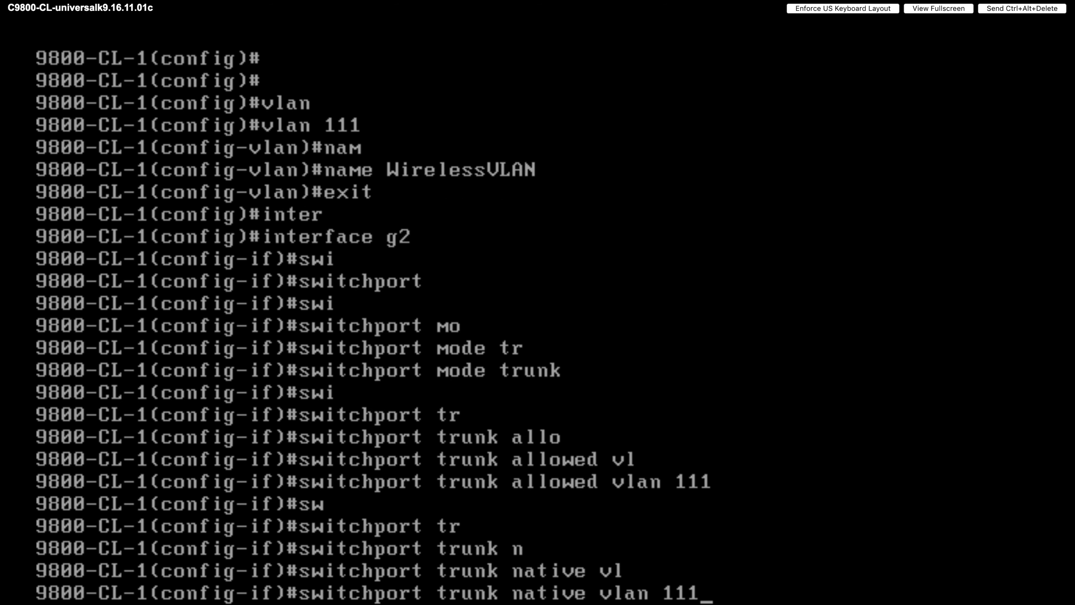
pyautogui.press('Return')
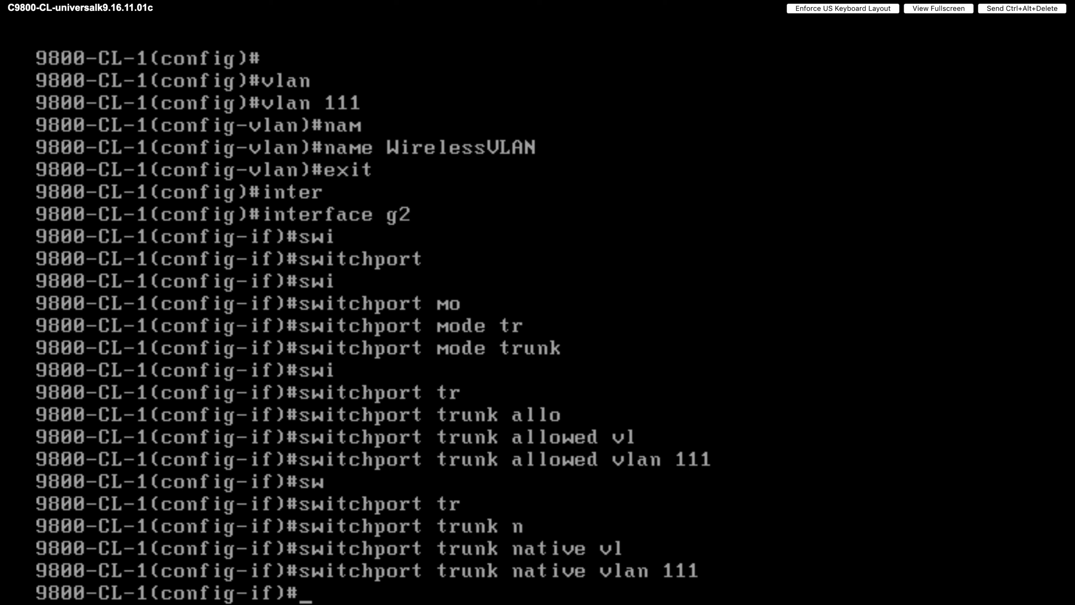
pyautogui.press('Return')
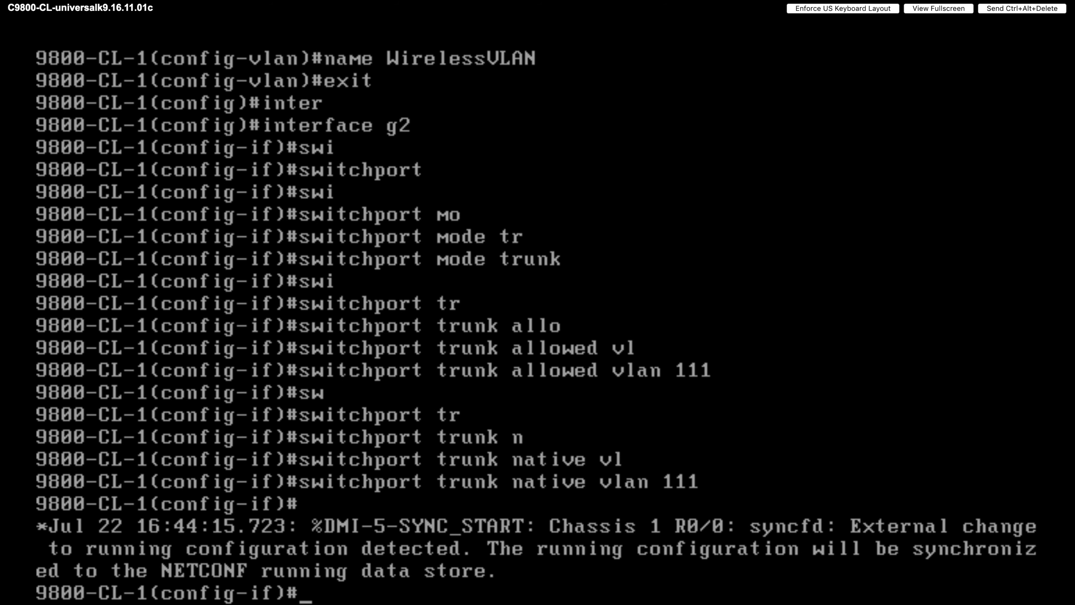
# - Enable GigabitEthernet2 with no shutdown, leaving it up, and exit the interface
pyautogui.write('no')
pyautogui.press('Tab')
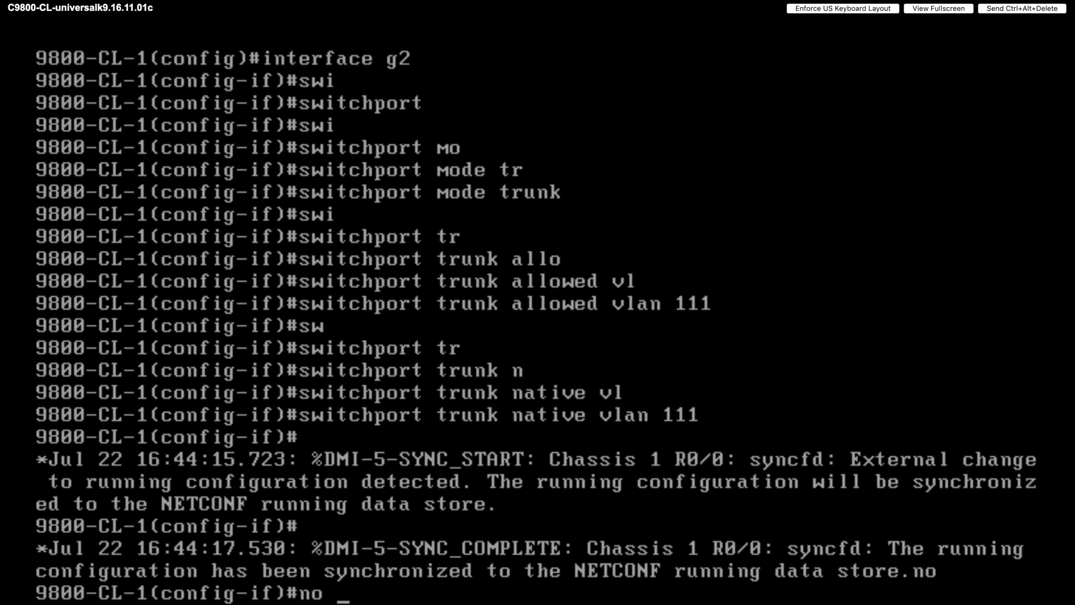
pyautogui.write('shu')
pyautogui.press('Tab')
pyautogui.press('Return')
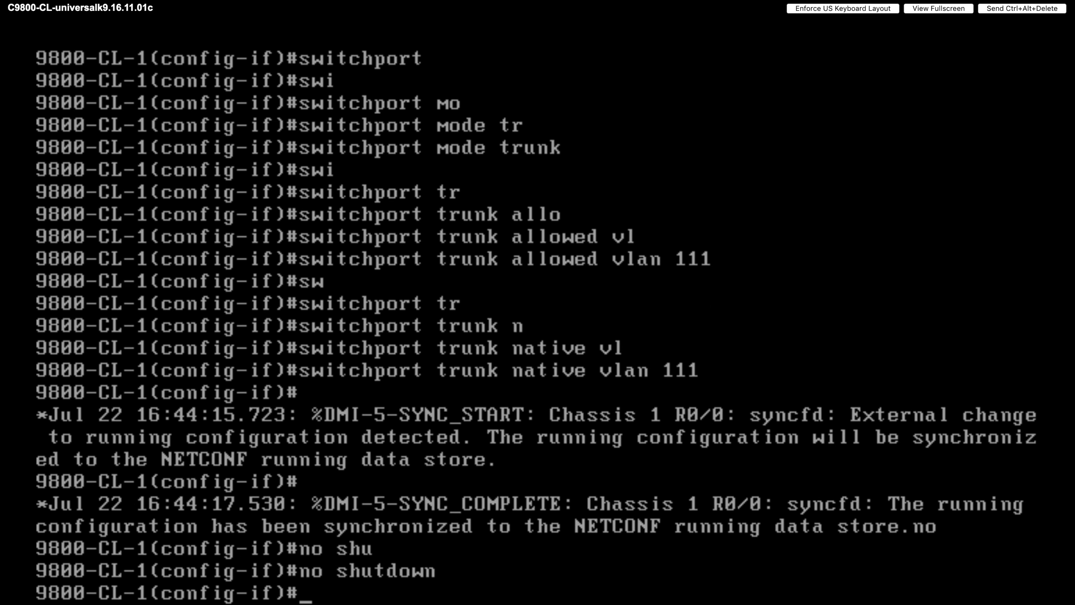
pyautogui.write('shu')
pyautogui.press('Tab')
pyautogui.press('Return')
pyautogui.write('no')
pyautogui.press('Tab')
pyautogui.write('shu')
pyautogui.press('Tab')
pyautogui.press('Return')
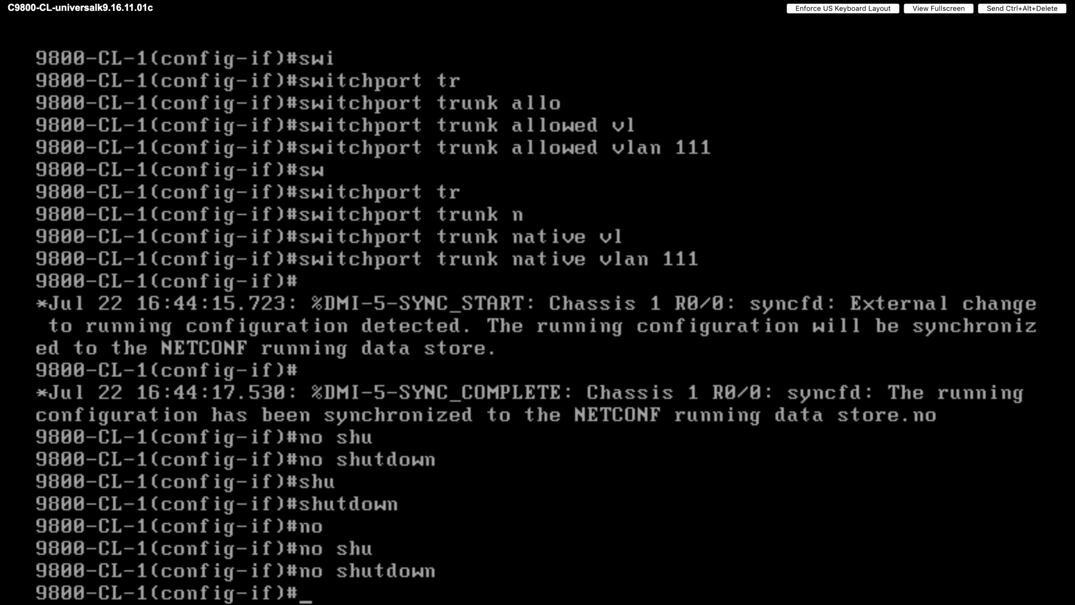
pyautogui.press('Return')
pyautogui.press('Return')
pyautogui.press('Return')
pyautogui.write('e')
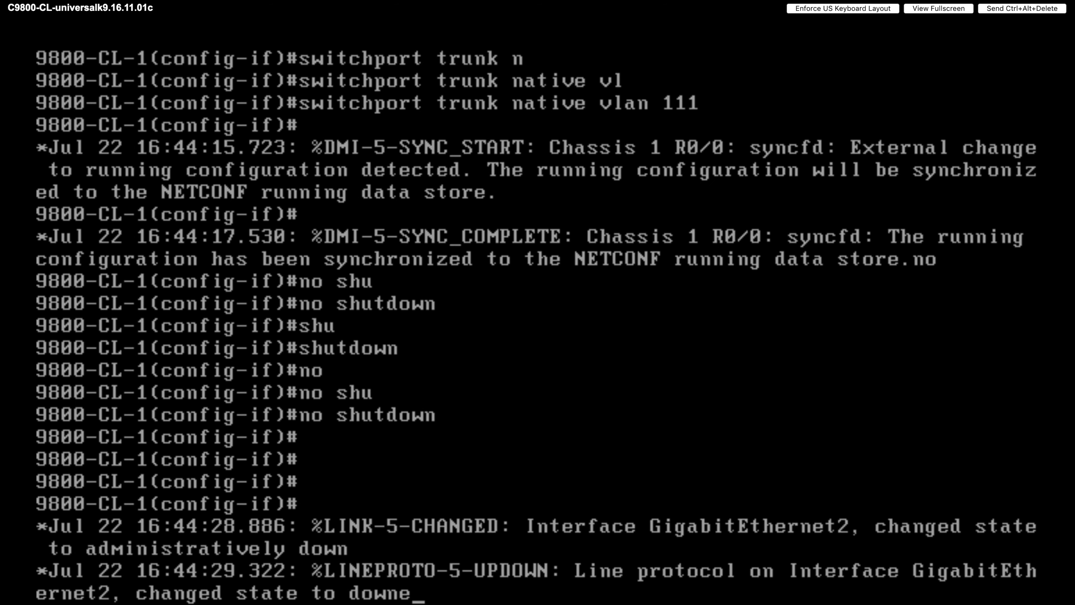
pyautogui.write('xit')
pyautogui.press('Return')
pyautogui.press('Return')
pyautogui.press('Return')
pyautogui.press('Return')
pyautogui.press('Return')
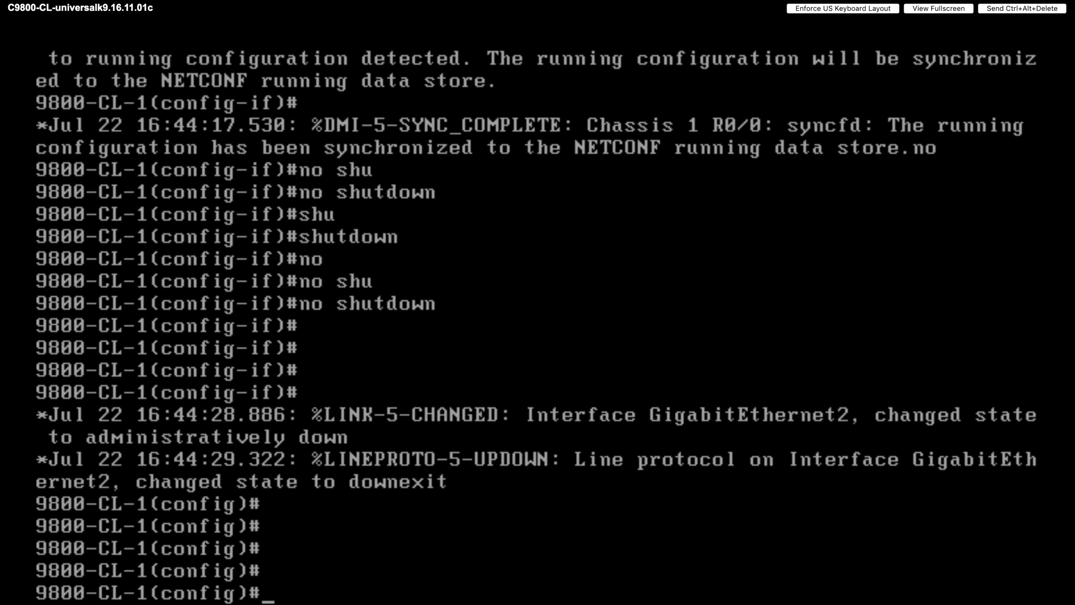
# - Return to privileged mode and show the running config of interface GigabitEthernet2
pyautogui.hotkey('ctrl', 'z')
pyautogui.press('Return')
pyautogui.press('Return')
pyautogui.press('Return')
pyautogui.press('Return')
pyautogui.write('sho')
pyautogui.press('Tab')
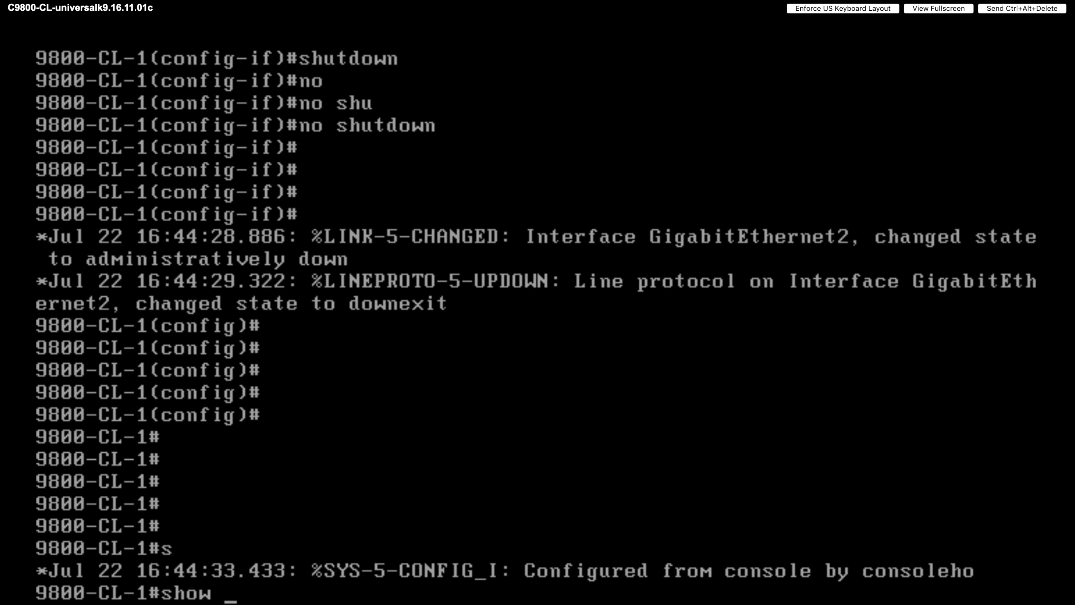
pyautogui.write('run')
pyautogui.press('Tab')
pyautogui.write('int')
pyautogui.press('Tab')
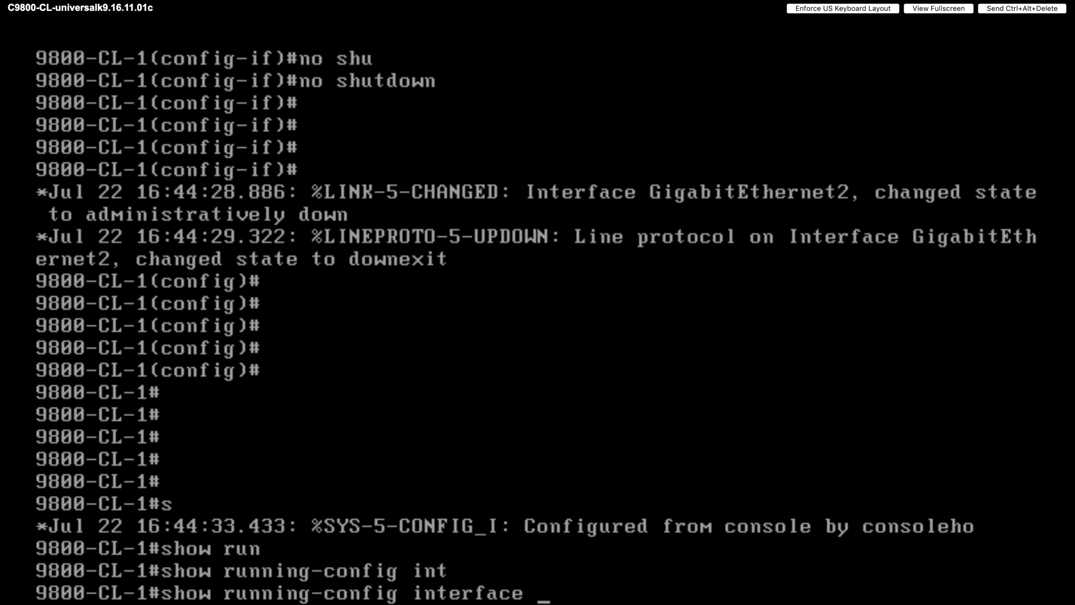
pyautogui.write('g2')
pyautogui.press('Return')
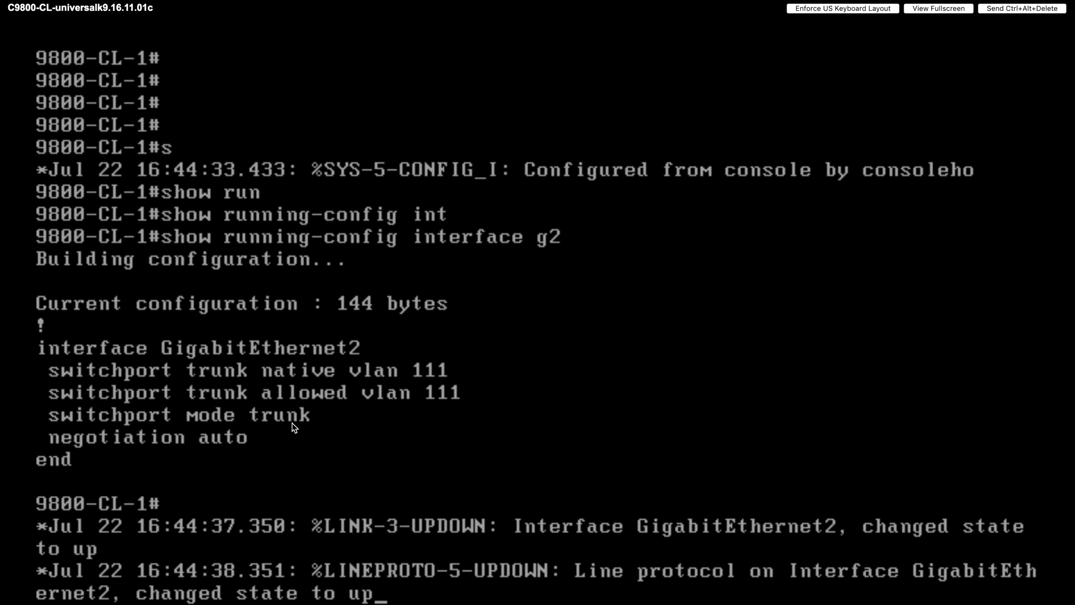
pyautogui.press('Return')
pyautogui.press('Return')
pyautogui.press('Return')
pyautogui.press('Return')
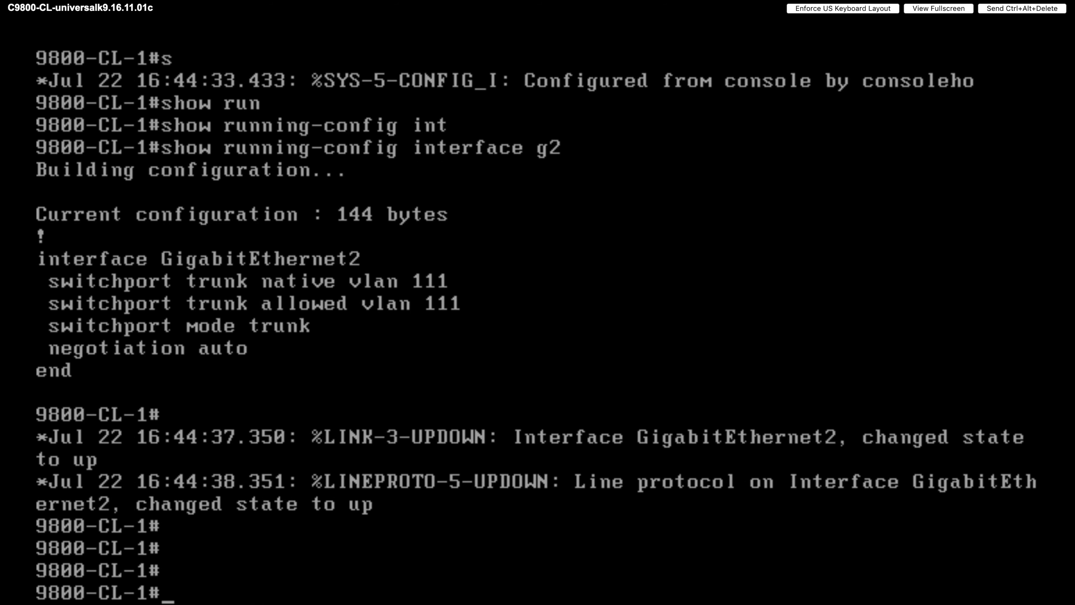
pyautogui.write('sho')
pyautogui.press('Tab')
# - List the VLANs configured on the controller
pyautogui.write('vla')
pyautogui.press('Tab')
pyautogui.press('Return')
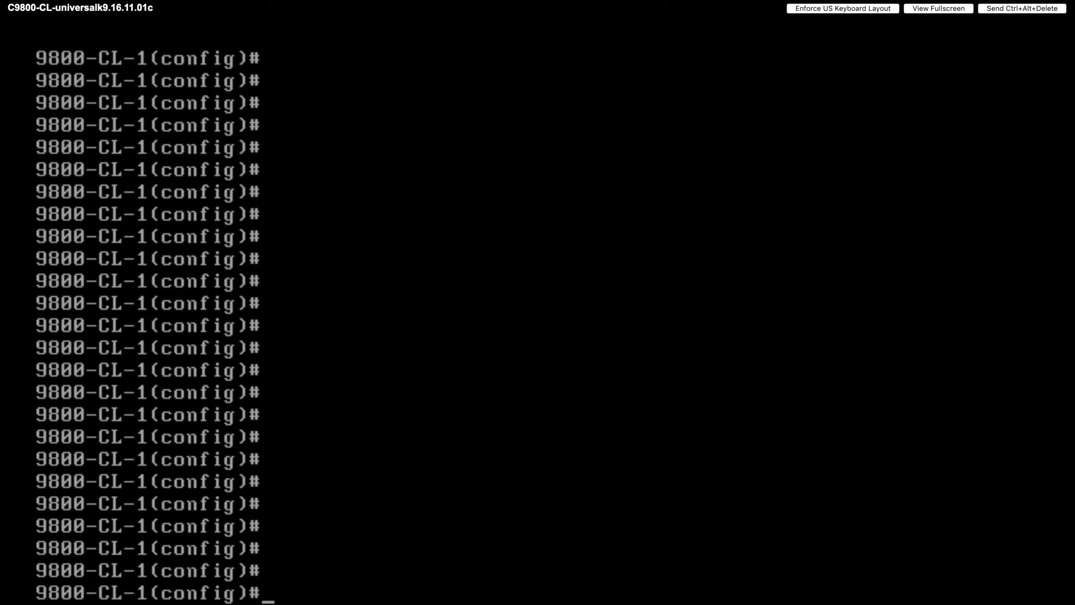
# - Assign interface Vlan111 the address 10.105.218.195 255.255.255.128
pyautogui.write('inter')
pyautogui.press('Tab')
pyautogui.write('vl')
pyautogui.press('Tab')
pyautogui.write('111')
pyautogui.press('Return')
pyautogui.write('ip add')
pyautogui.press('Tab')
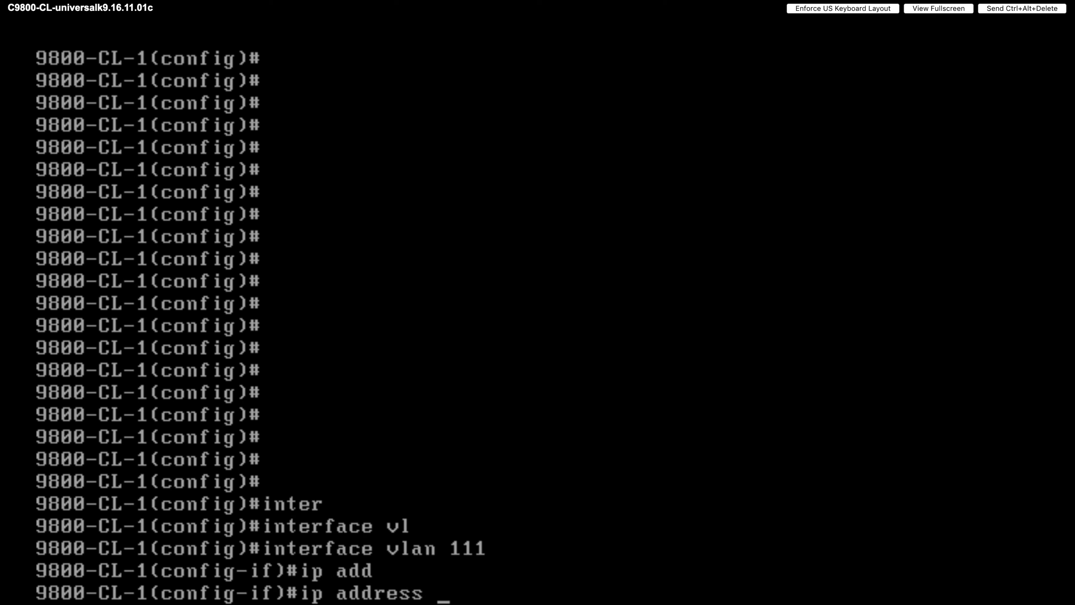
pyautogui.write('10')
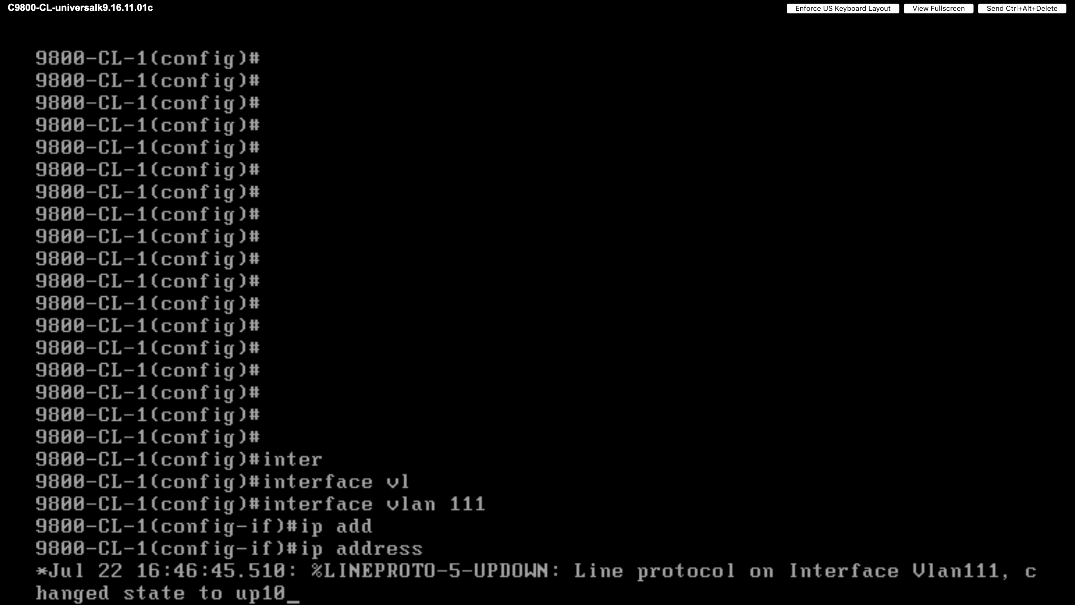
pyautogui.write('.105.218')
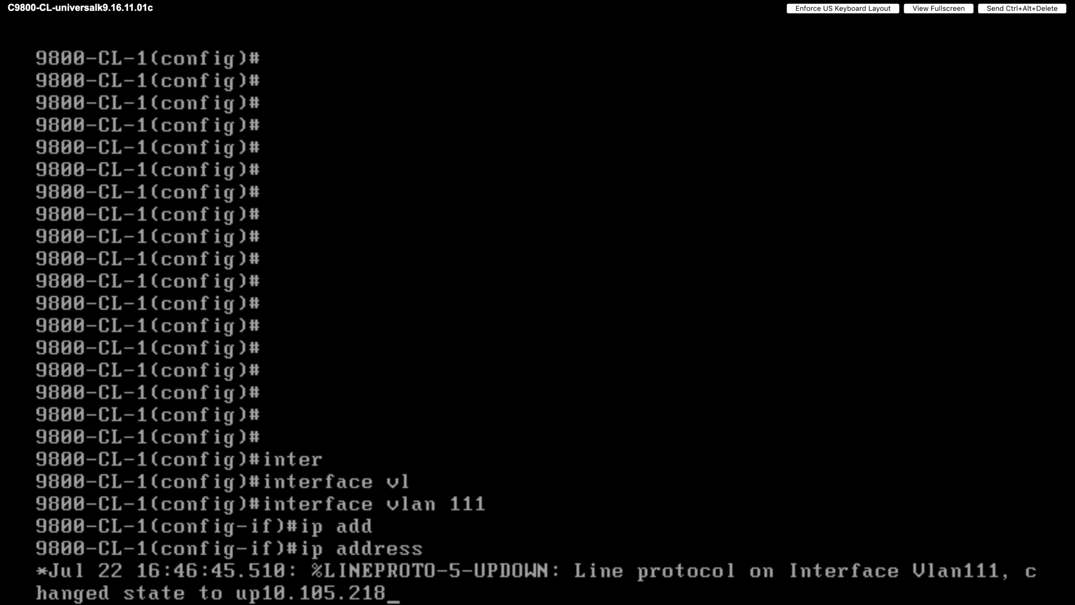
pyautogui.write('.195 255.255.25')
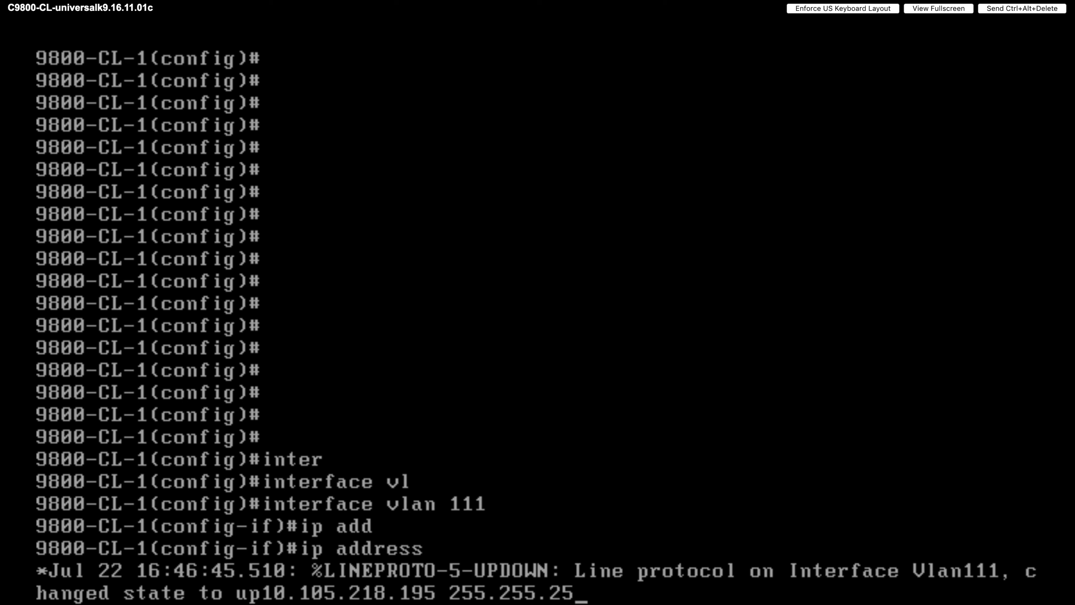
pyautogui.write('5.128')
pyautogui.press('Return')
pyautogui.press('Return')
pyautogui.press('Return')
pyautogui.press('Return')
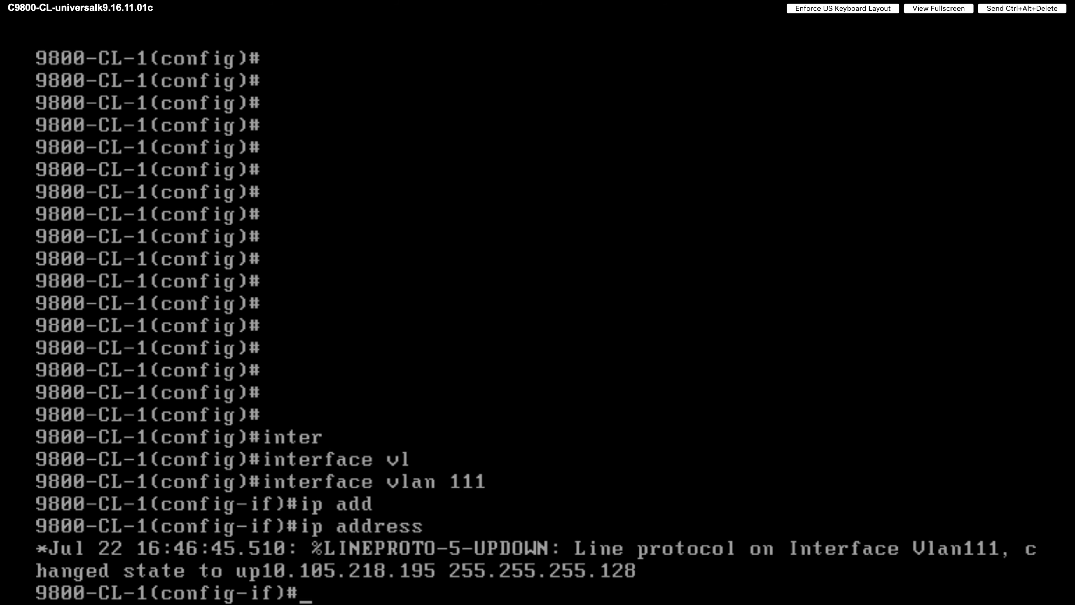
# - Enable Vlan111 with no shutdown and return to the privileged EXEC prompt
pyautogui.write('no shu')
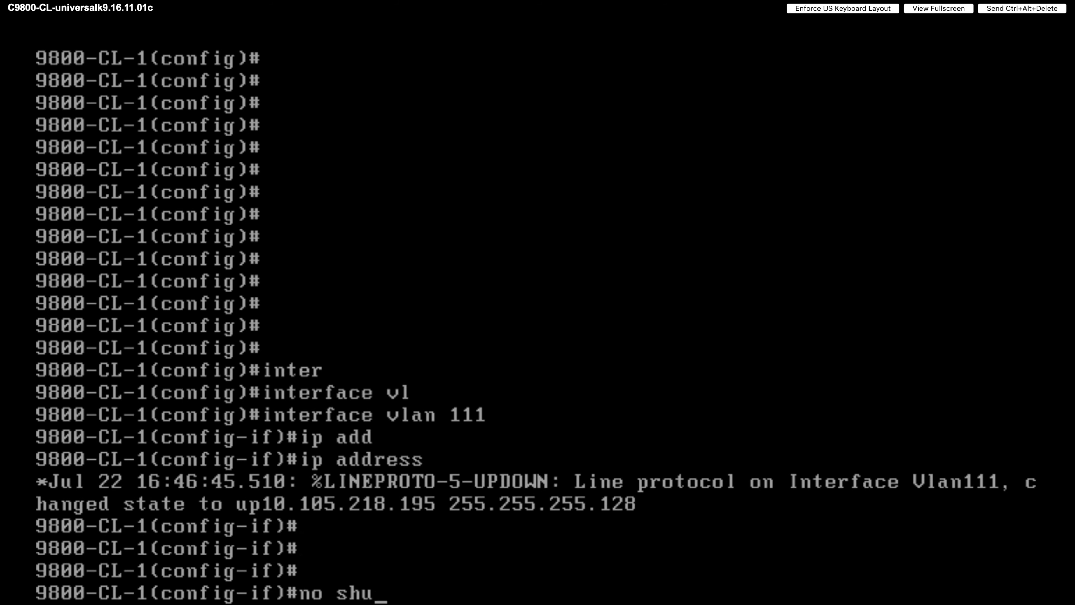
pyautogui.press('Tab')
pyautogui.press('Return')
pyautogui.press('Return')
pyautogui.press('Return')
pyautogui.press('Return')
pyautogui.press('Return')
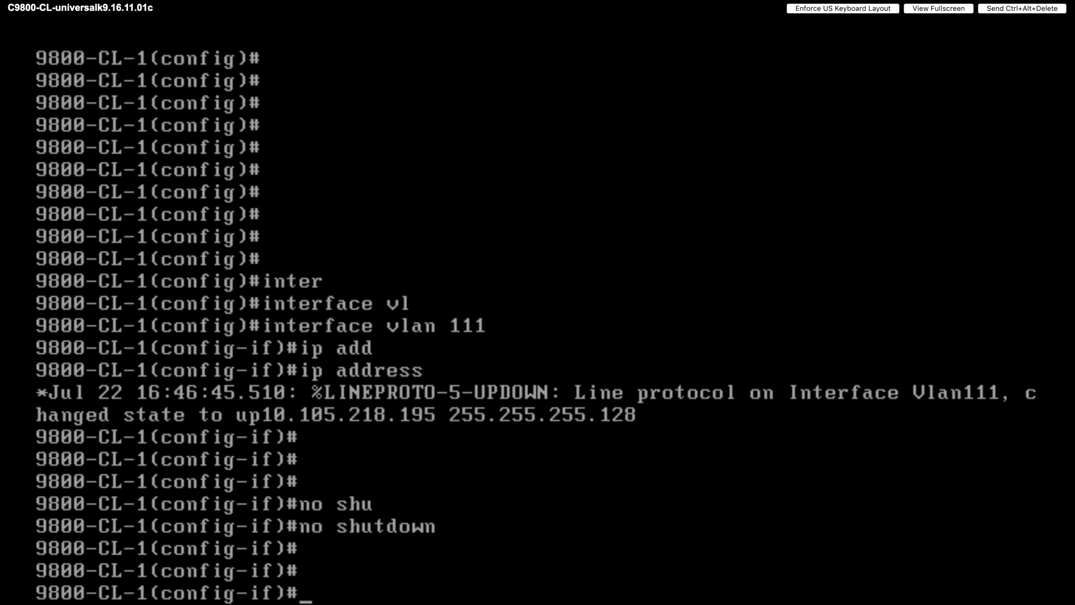
pyautogui.write('exit')
pyautogui.press('Return')
pyautogui.press('Return')
pyautogui.press('Return')
pyautogui.press('Return')
pyautogui.press('Return')
pyautogui.press('Return')
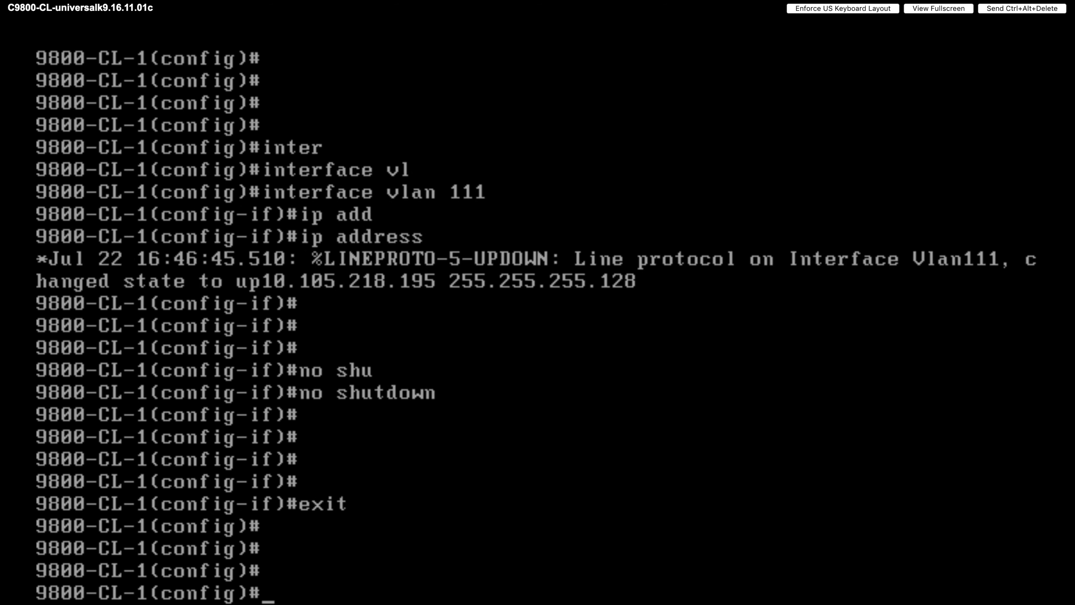
pyautogui.hotkey('ctrl', 'z')
pyautogui.press('Return')
pyautogui.press('Return')
pyautogui.press('Return')
pyautogui.press('Return')
pyautogui.press('Return')
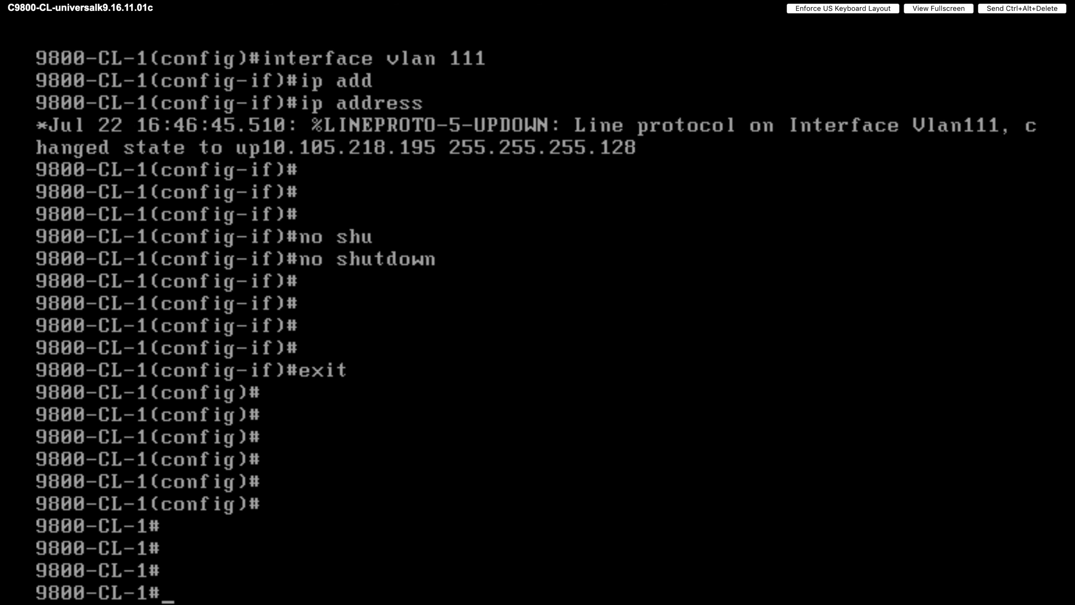
# - Run show ip interface brief to confirm Vlan111 is up/up
pyautogui.write('show ip in ')
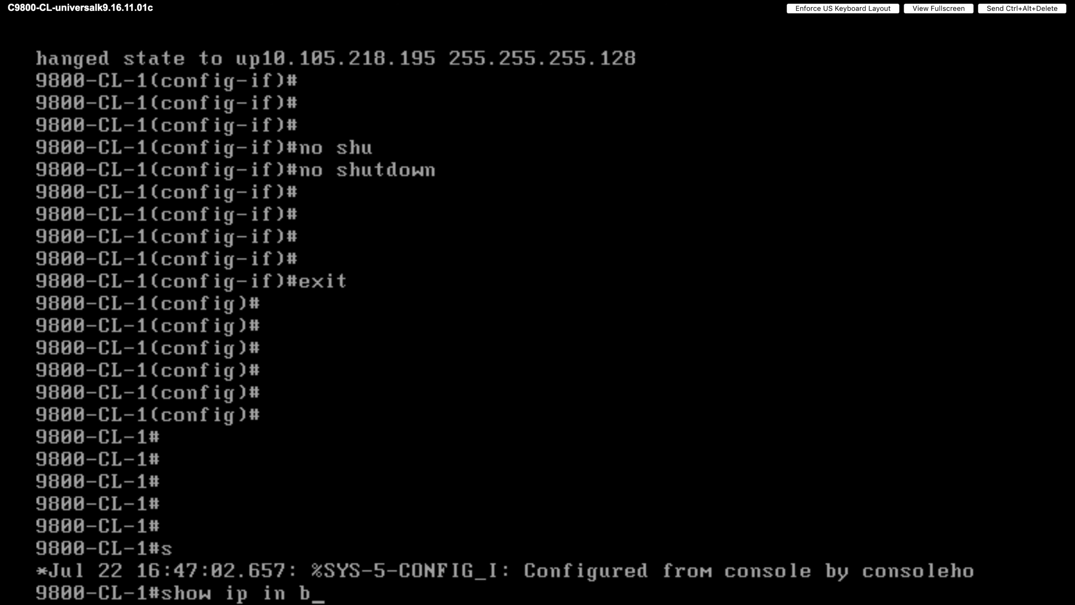
pyautogui.write('brti')
pyautogui.press('Tab')
pyautogui.press('BackSpace')
pyautogui.press('BackSpace')
pyautogui.press('Tab')
pyautogui.press('Return')
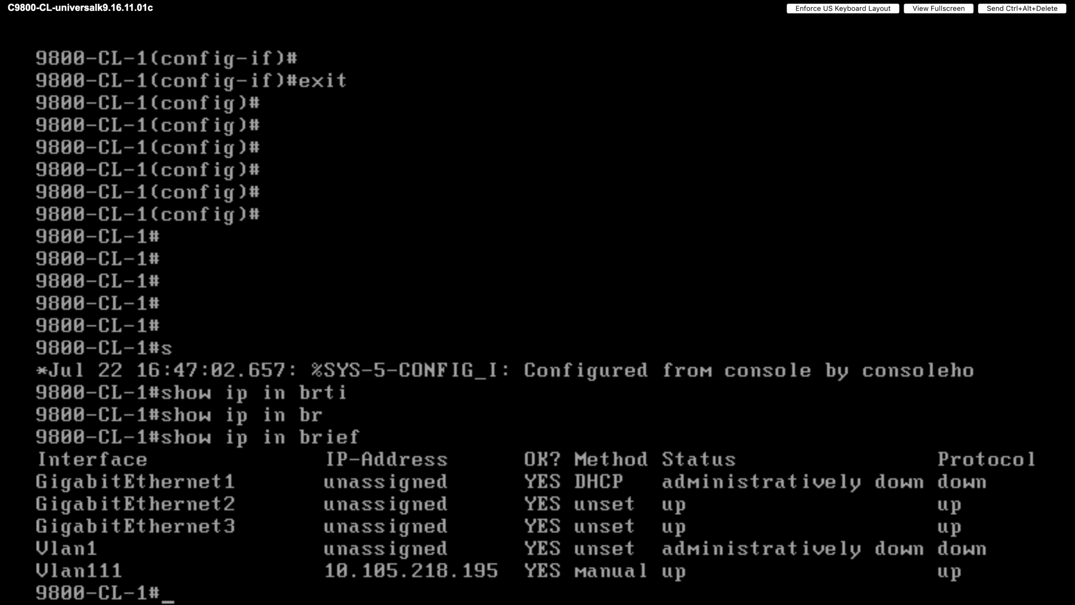
pyautogui.press('Return')
pyautogui.press('Return')
pyautogui.press('Return')
pyautogui.press('Return')
pyautogui.press('Return')
pyautogui.press('Return')
pyautogui.press('Return')
pyautogui.press('Return')
pyautogui.press('Return')
pyautogui.press('Return')
pyautogui.press('Return')
pyautogui.press('Return')
pyautogui.press('Return')
pyautogui.press('Return')
pyautogui.press('Return')
pyautogui.press('Return')
pyautogui.press('Return')
pyautogui.press('Return')
pyautogui.press('Return')
pyautogui.press('Return')
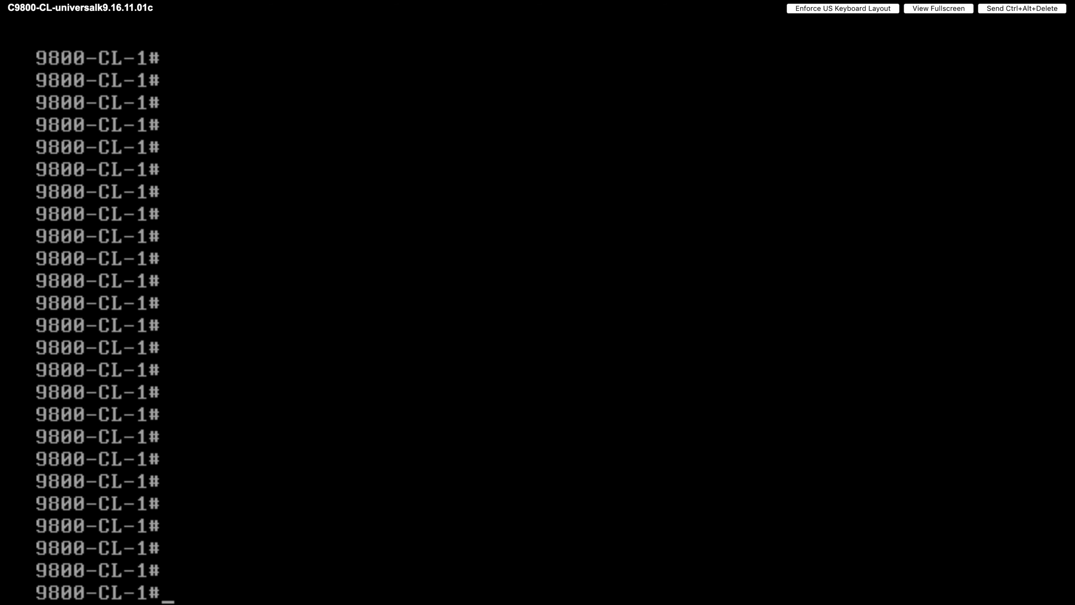
# - Run show vlan to list the controller's VLANs
pyautogui.write('sho')
pyautogui.press('Tab')
pyautogui.write('vl')
pyautogui.press('Tab')
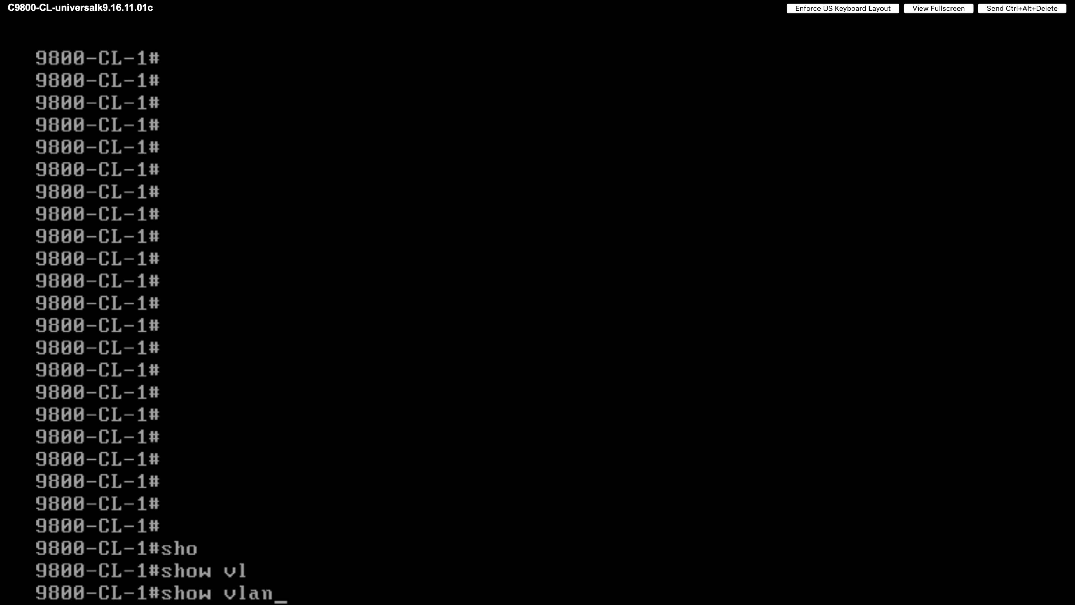
pyautogui.press('Return')
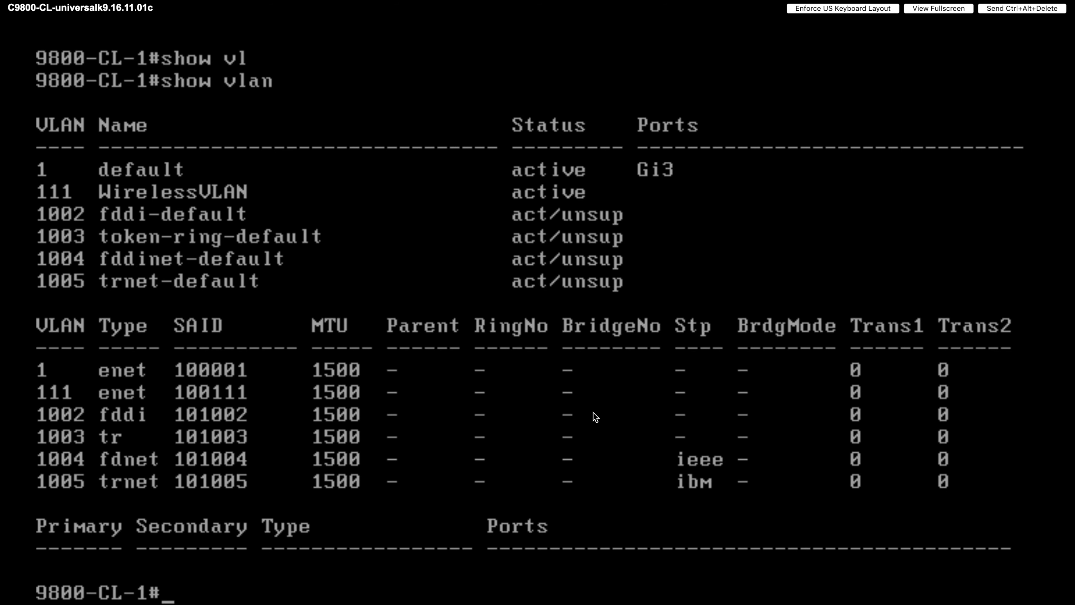
# - Display the GigabitEthernet2 interface details with show interfaces g2
pyautogui.write('sho')
pyautogui.press('Tab')
pyautogui.write('inter')
pyautogui.press('Tab')
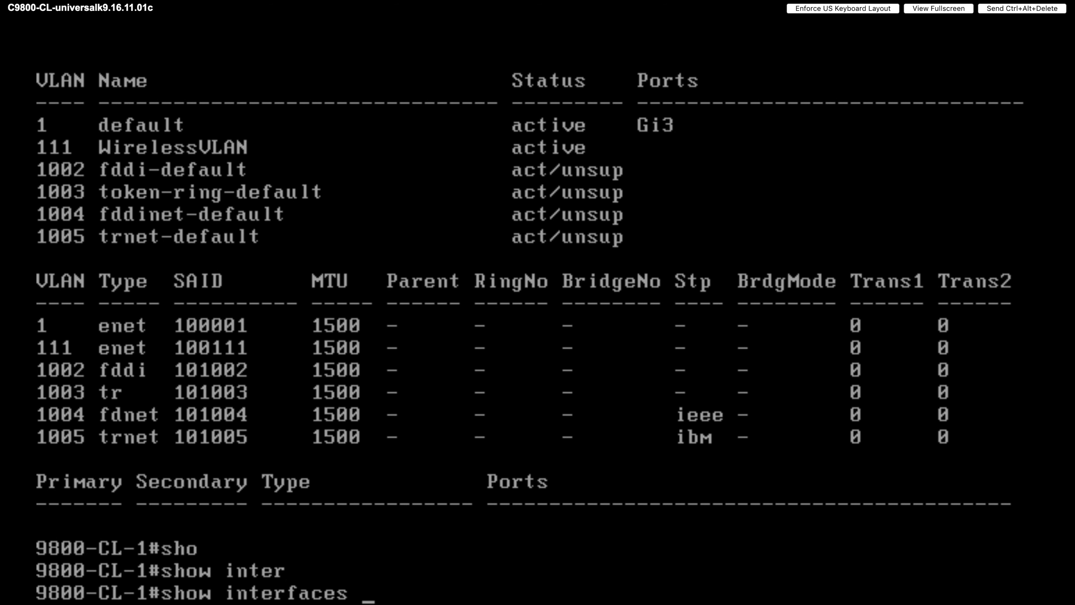
pyautogui.write('g2')
pyautogui.press('Return')
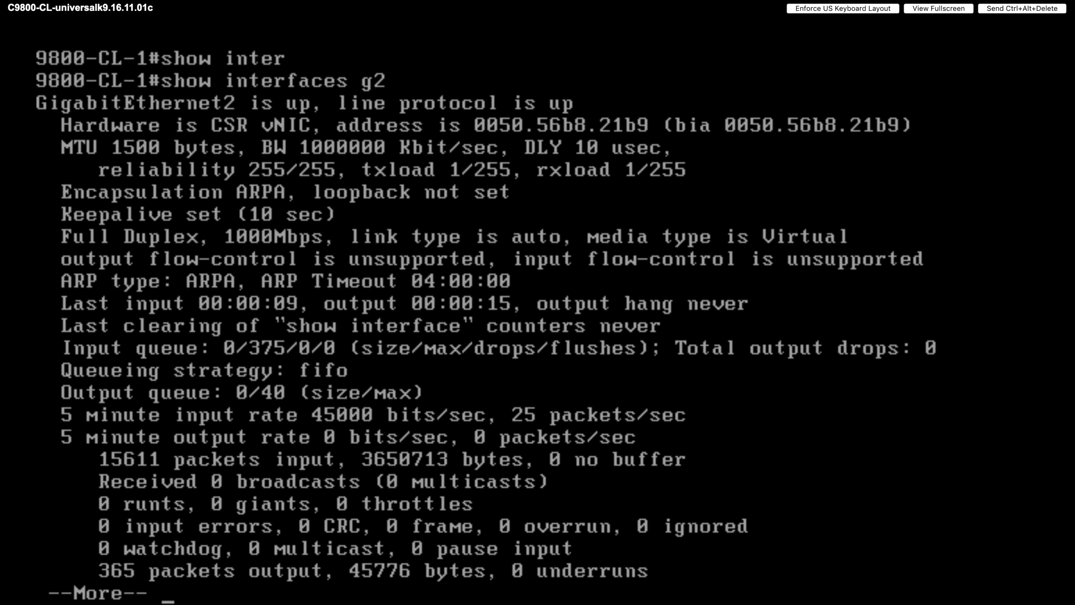
# - Show the GigabitEthernet2 trunk settings in the running config
pyautogui.write('qsho')
pyautogui.press('Tab')
pyautogui.write('run')
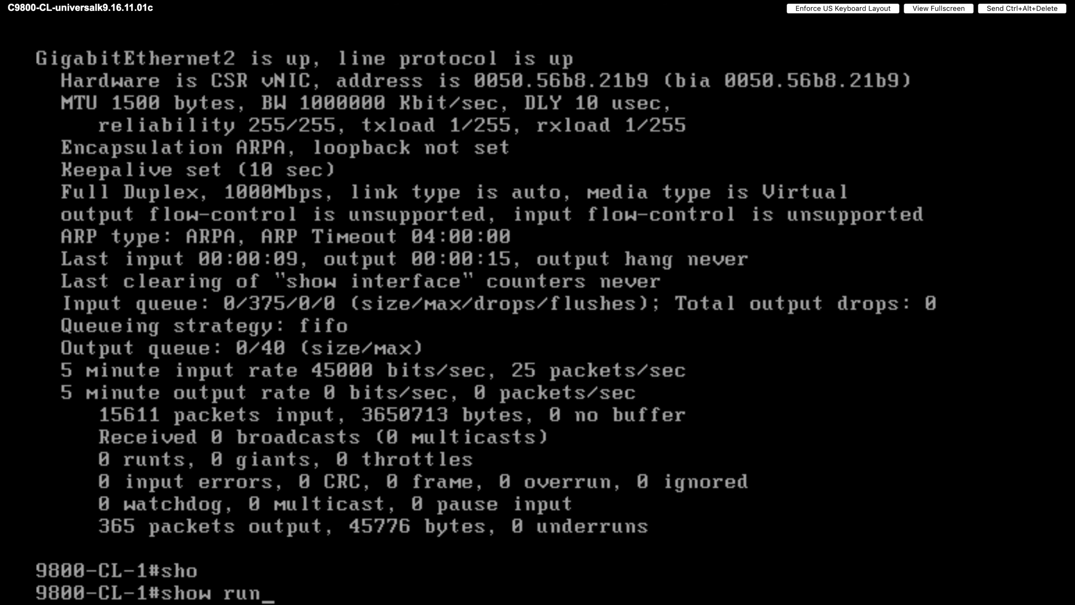
pyautogui.press('Tab')
pyautogui.write('int')
pyautogui.press('Tab')
pyautogui.write('g2')
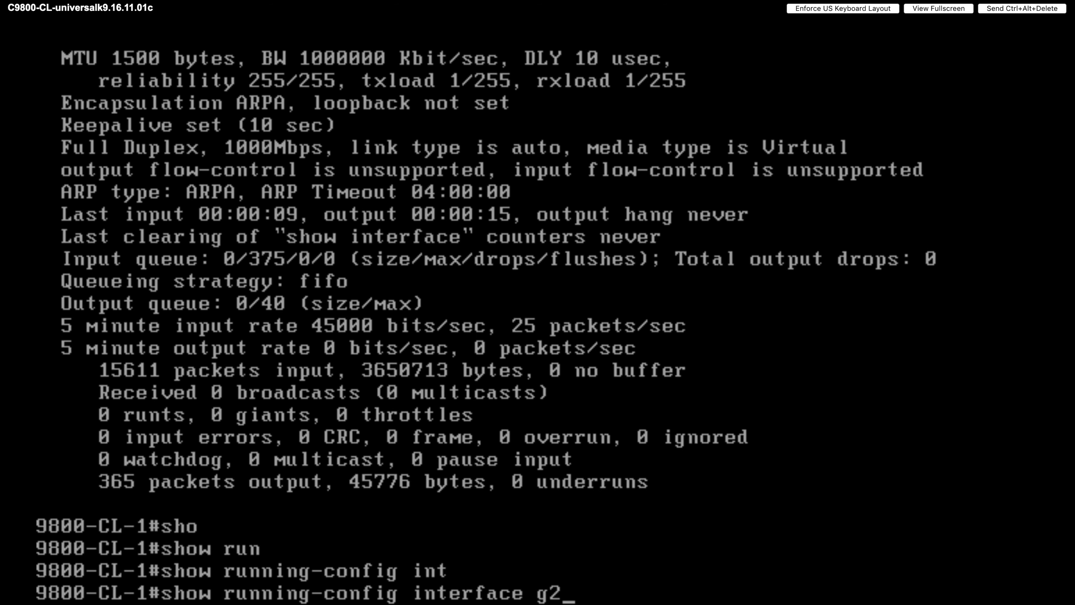
pyautogui.press('Return')
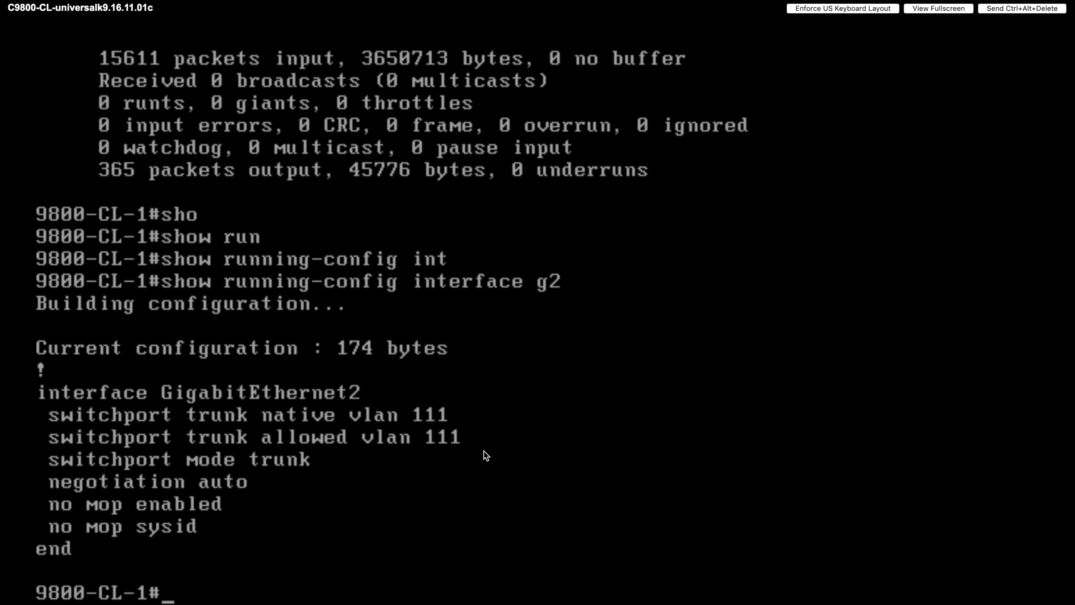
# - Display the Vlan111 interface status and address with show interfaces vlan 111
pyautogui.write('sho')
pyautogui.press('Tab')
pyautogui.write('inter')
pyautogui.press('Tab')
pyautogui.write('vl')
pyautogui.press('Tab')
pyautogui.write('111')
pyautogui.press('Return')
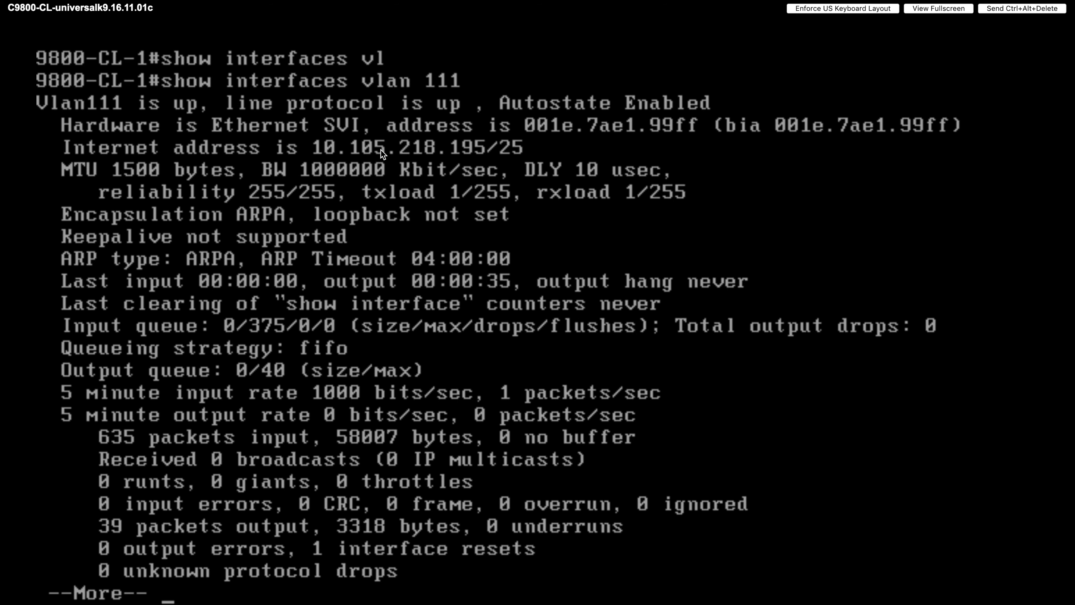
pyautogui.press('space')
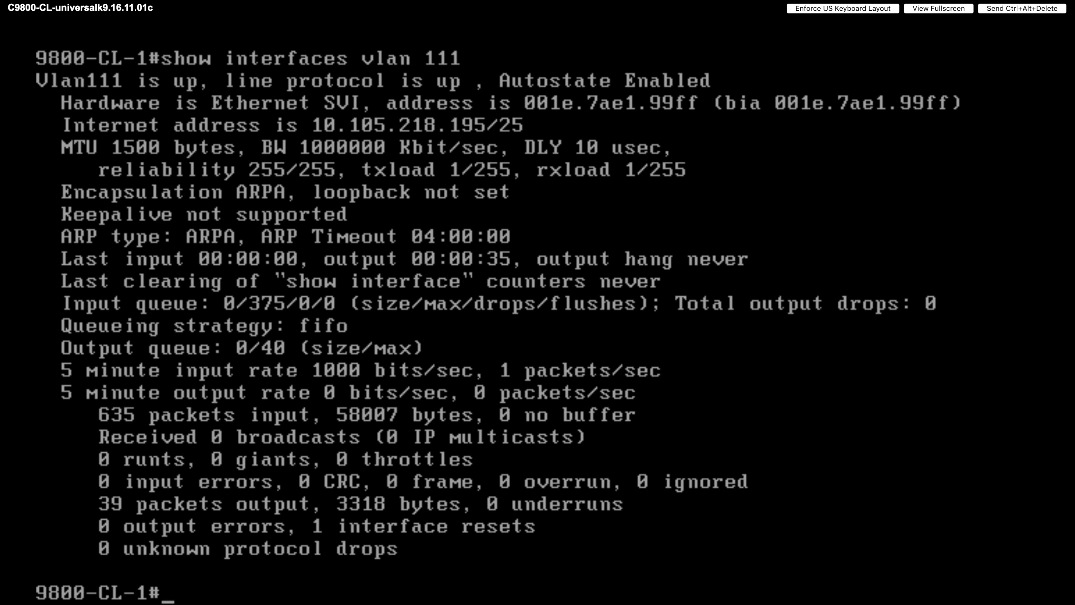
# - Show the Vlan111 running configuration with show run int vlan 111
pyautogui.write('sho')
pyautogui.press('Tab')
pyautogui.write('r')
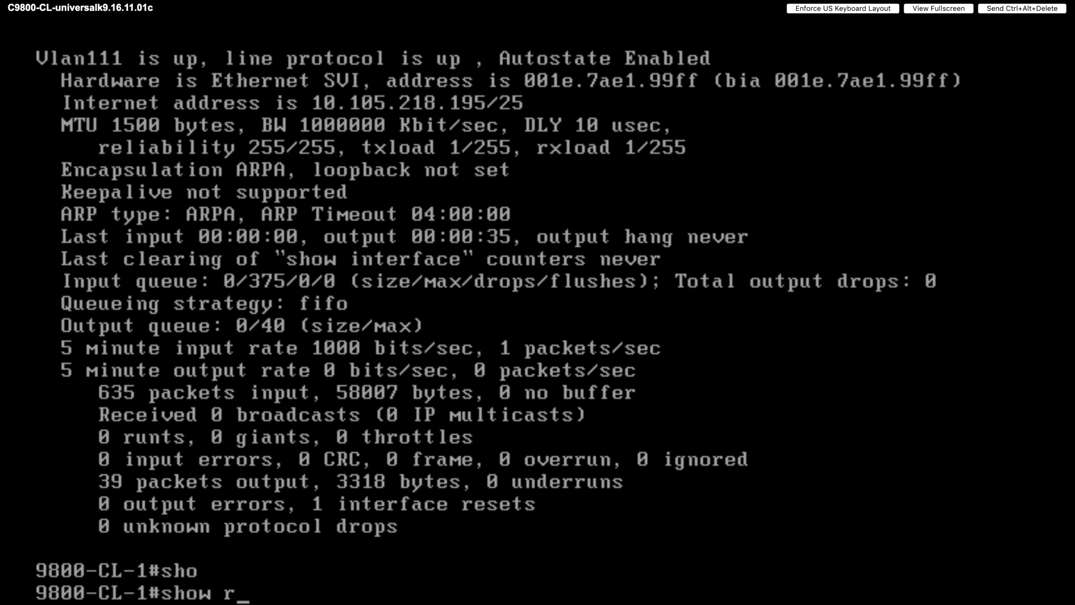
pyautogui.write('un int vlan 111')
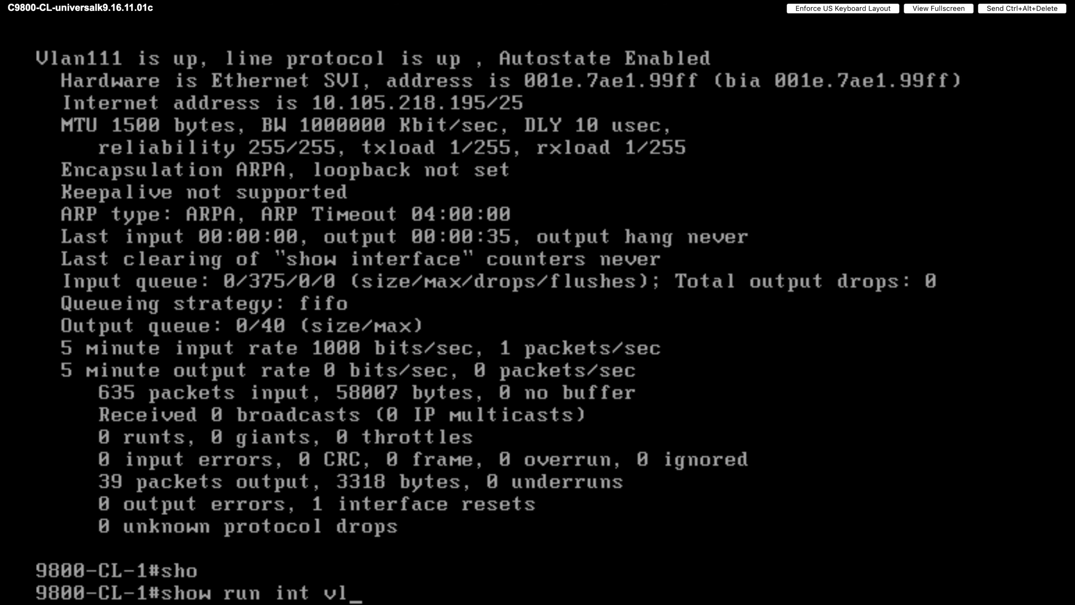
pyautogui.press('Return')
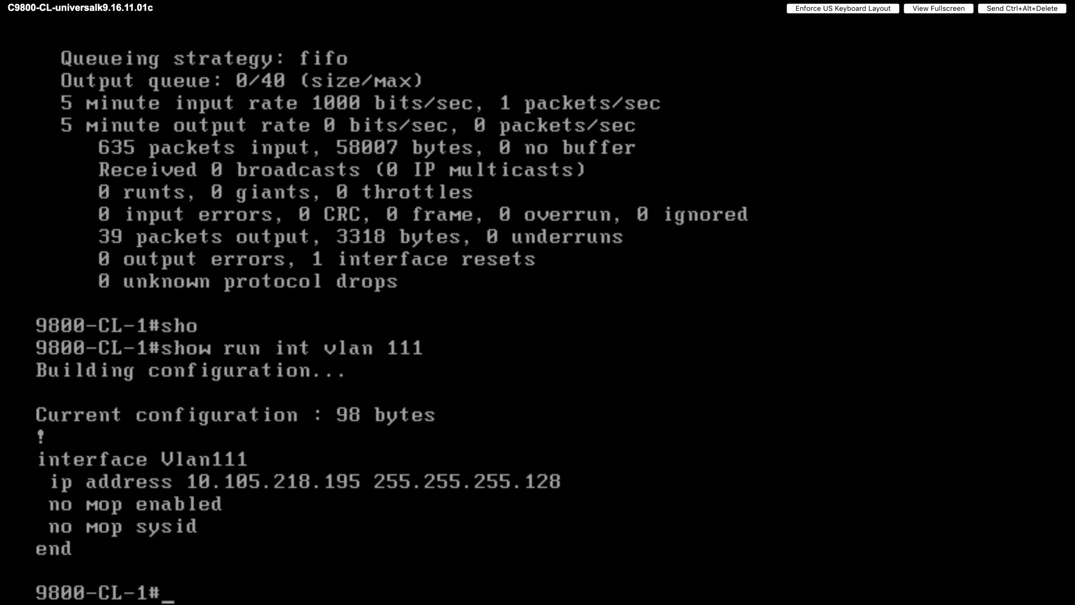
pyautogui.press('Return')
pyautogui.press('Return')
pyautogui.press('Return')
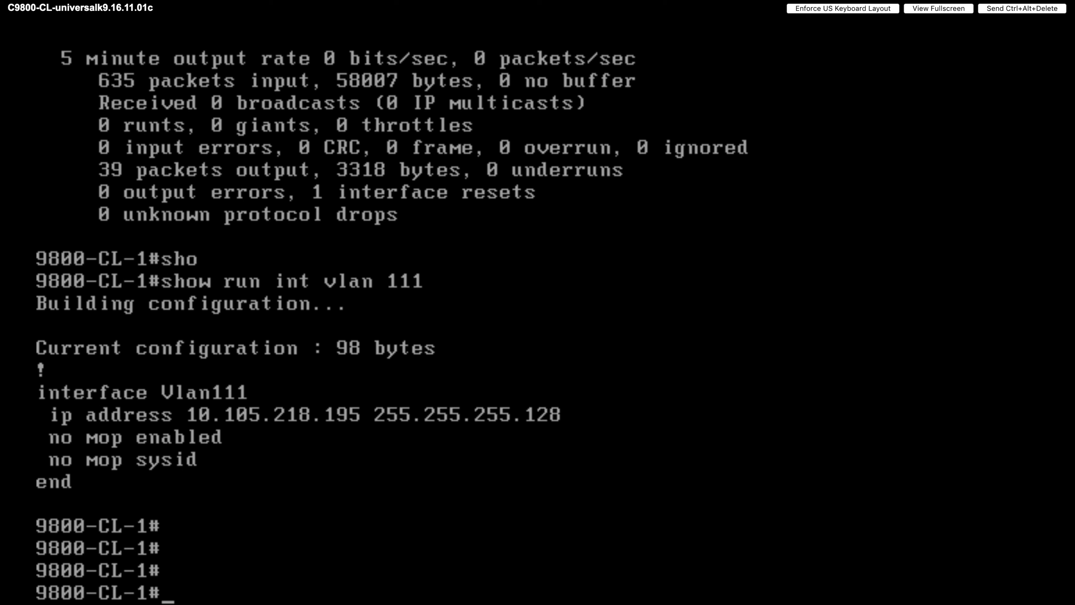
# - Ping 10.105.218.170 and then 10.105.218.1 from the controller
pyautogui.write('ping 10')
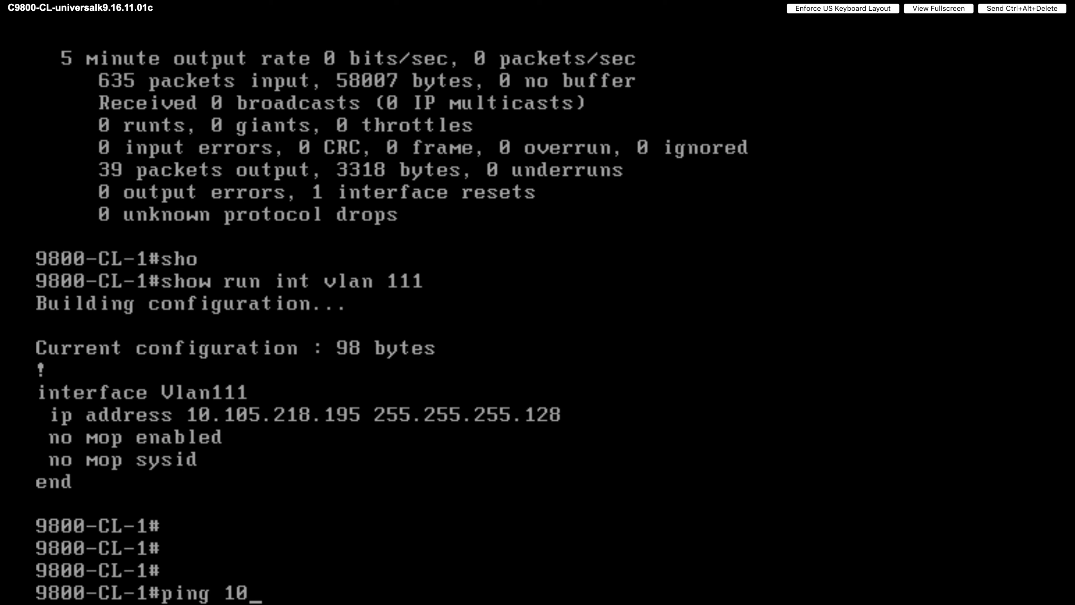
pyautogui.write('.105.218')
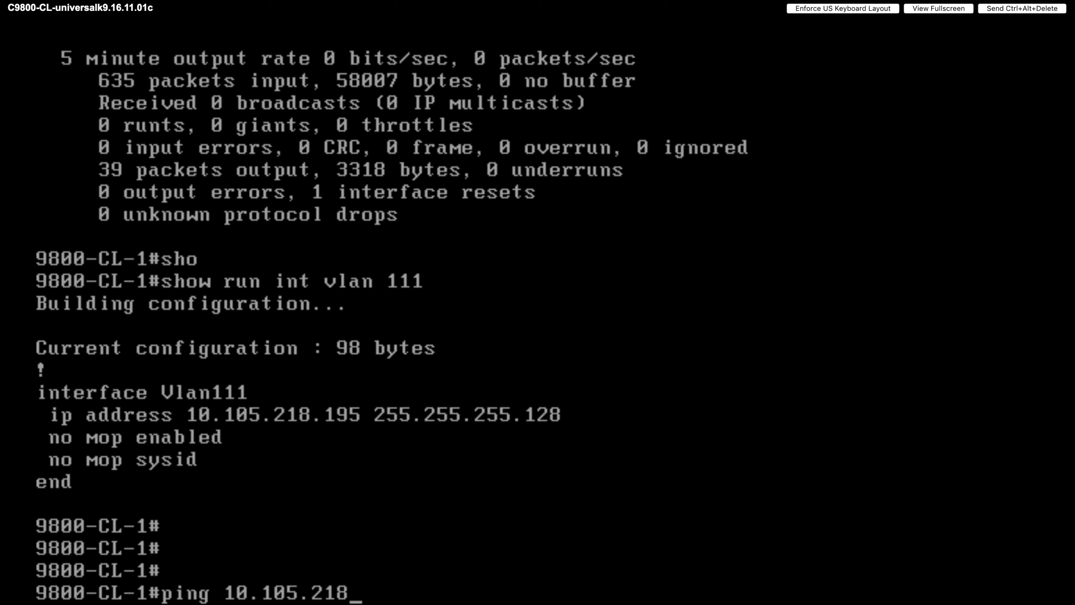
pyautogui.write('.170')
pyautogui.press('Return')
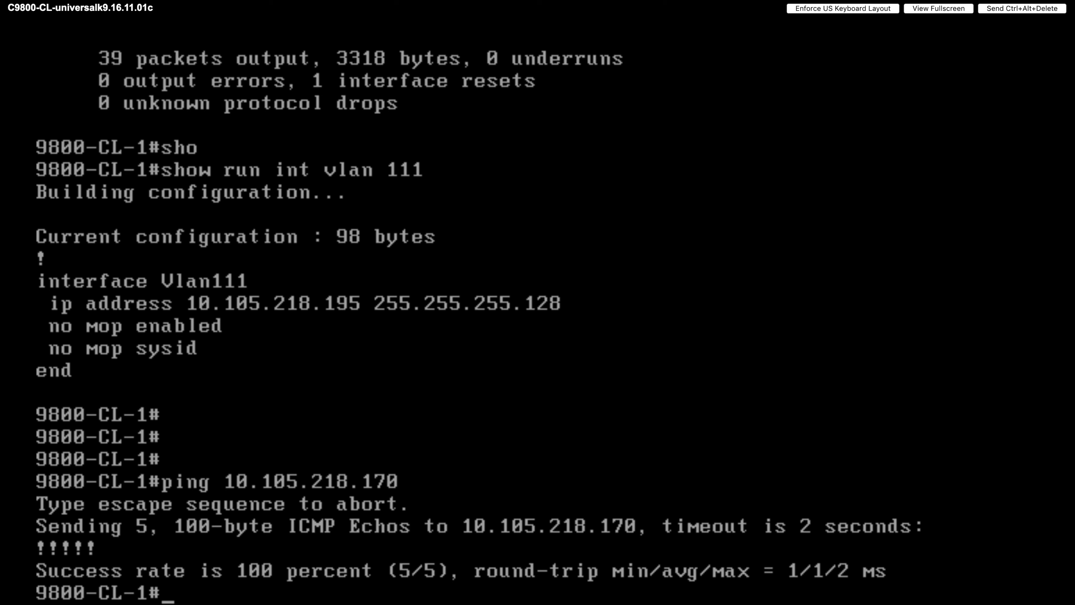
pyautogui.press('Return')
pyautogui.press('Return')
pyautogui.press('Return')
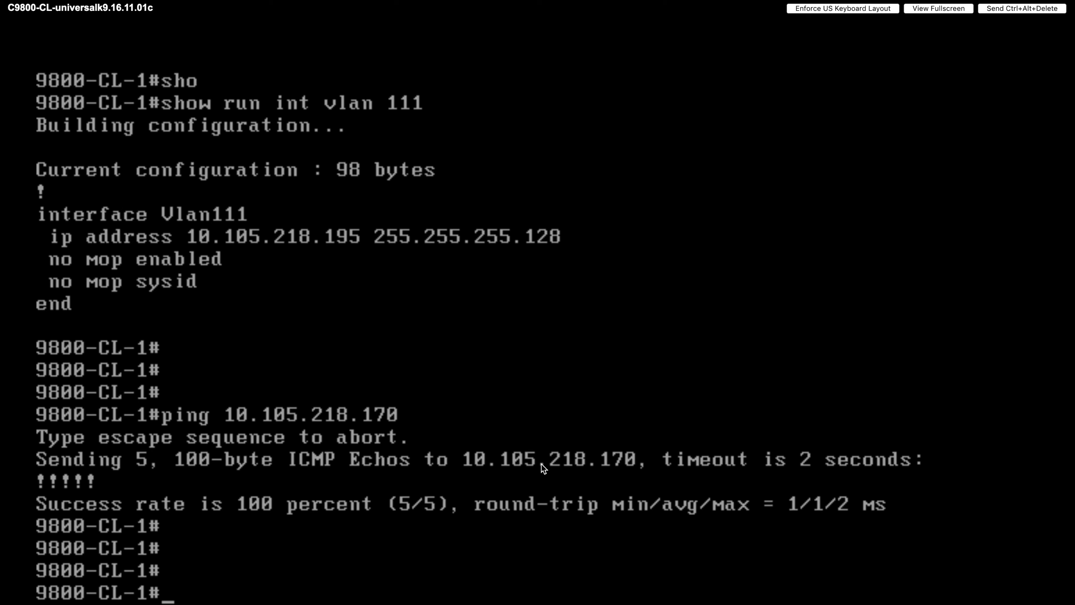
pyautogui.write('ping 10.105.218.')
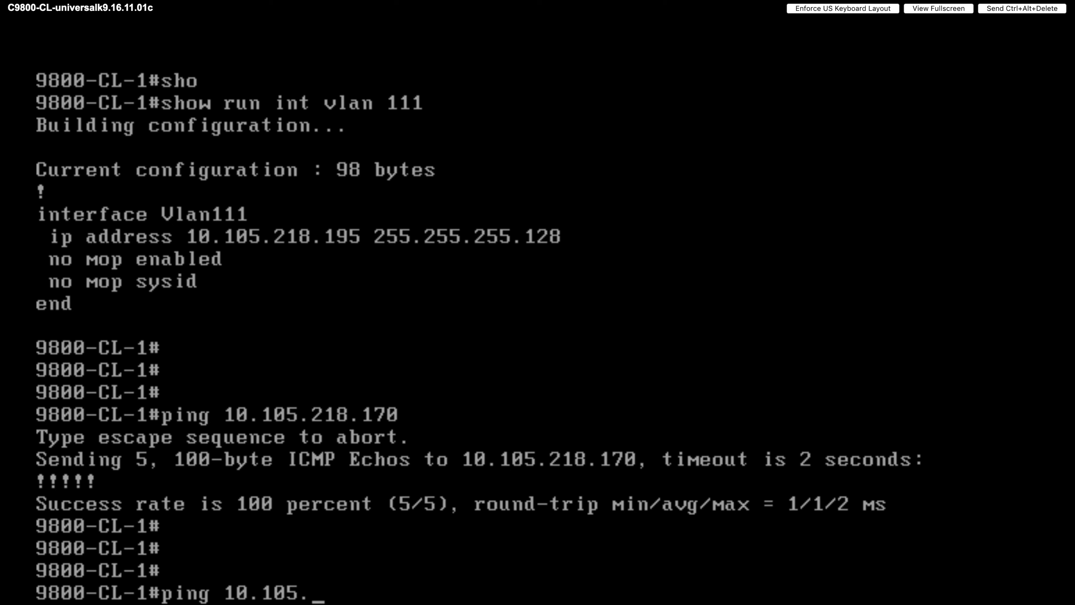
pyautogui.write('1')
pyautogui.press('Return')
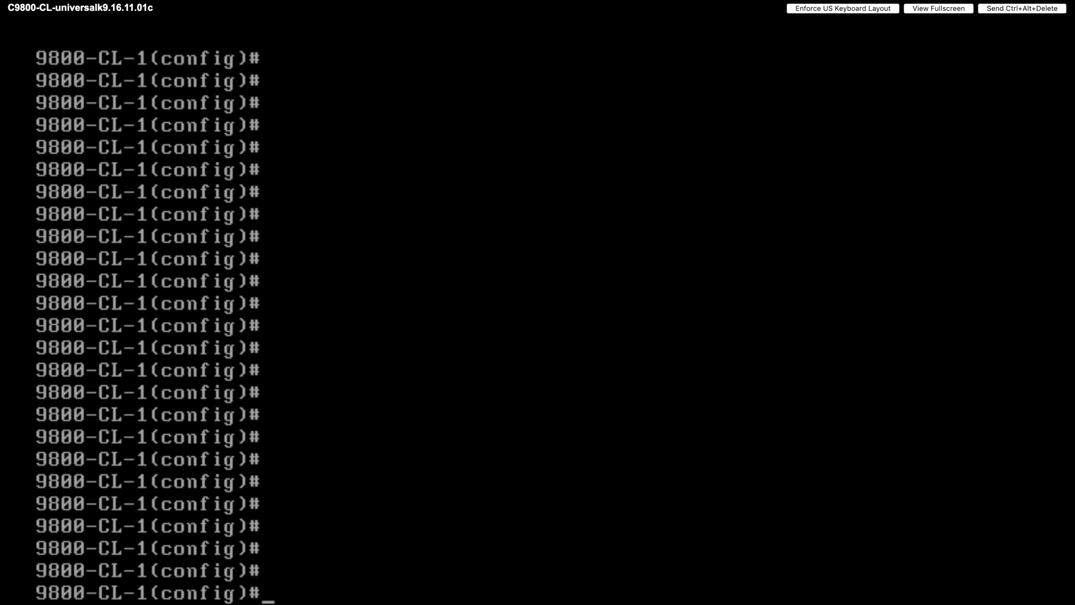
# - Enter ip route 0.0.0.0 0.0.0.0 10.105.218.129 as the default route
pyautogui.write('ip rou')
pyautogui.press('Tab')
pyautogui.write('0.0.0.0 0.0.0.0')
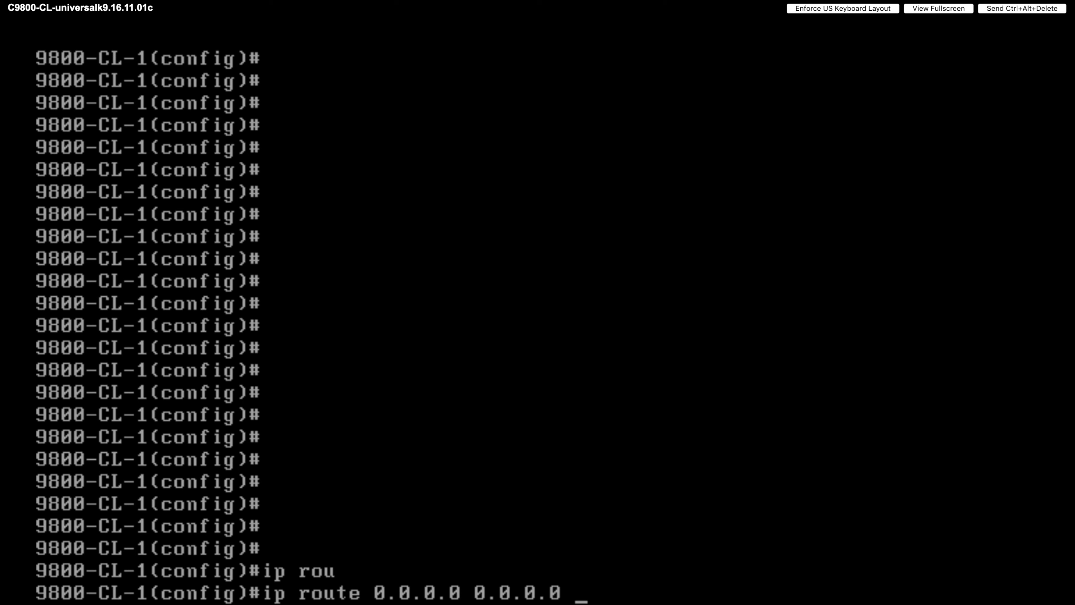
pyautogui.write('10.105')
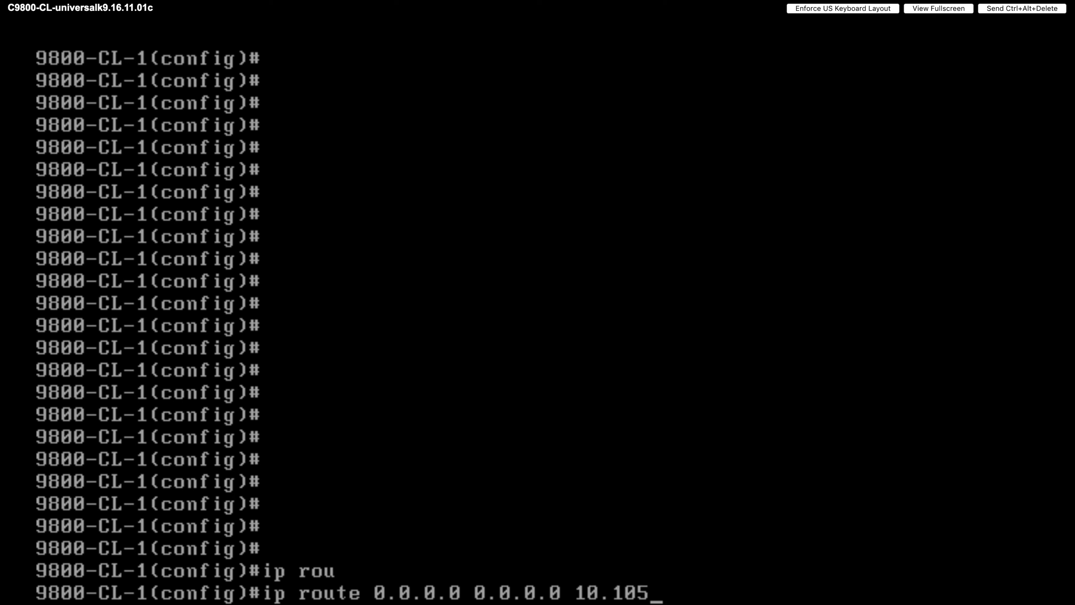
pyautogui.write('.218.129')
pyautogui.press('Return')
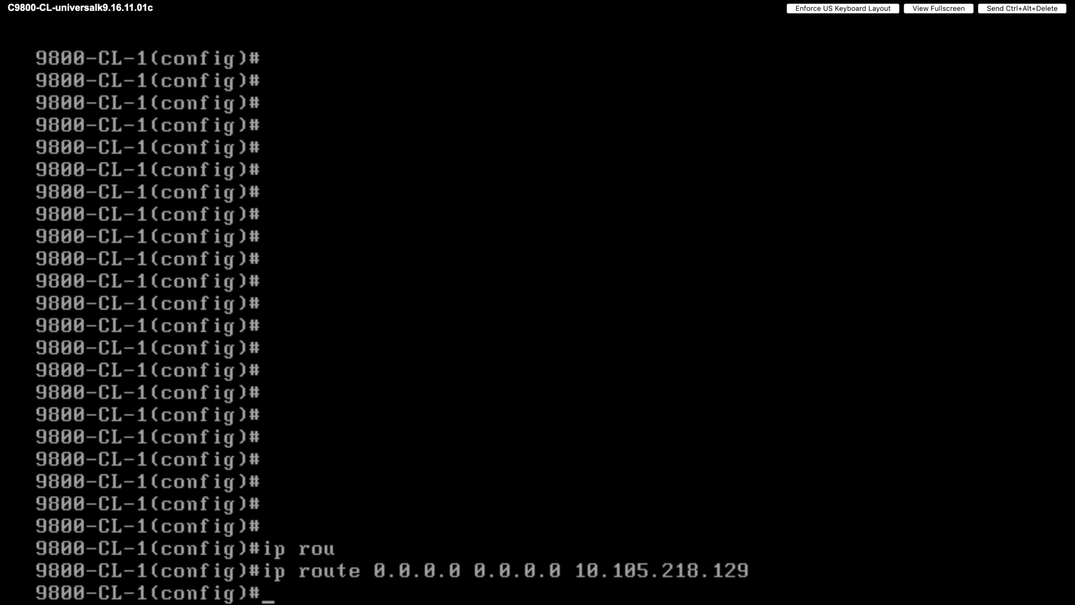
pyautogui.press('Return')
pyautogui.press('Return')
pyautogui.press('Return')
pyautogui.press('Return')
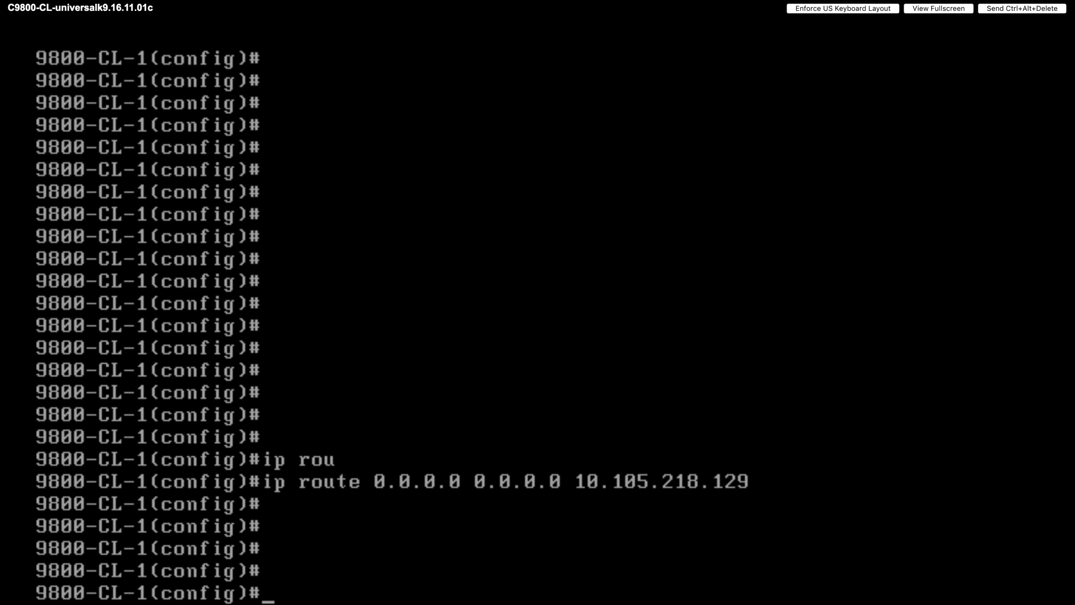
# - Run do ping 10.105.218.1 and confirm 5/5 success
pyautogui.write('p')
pyautogui.press('BackSpace')
pyautogui.write('do ping ')
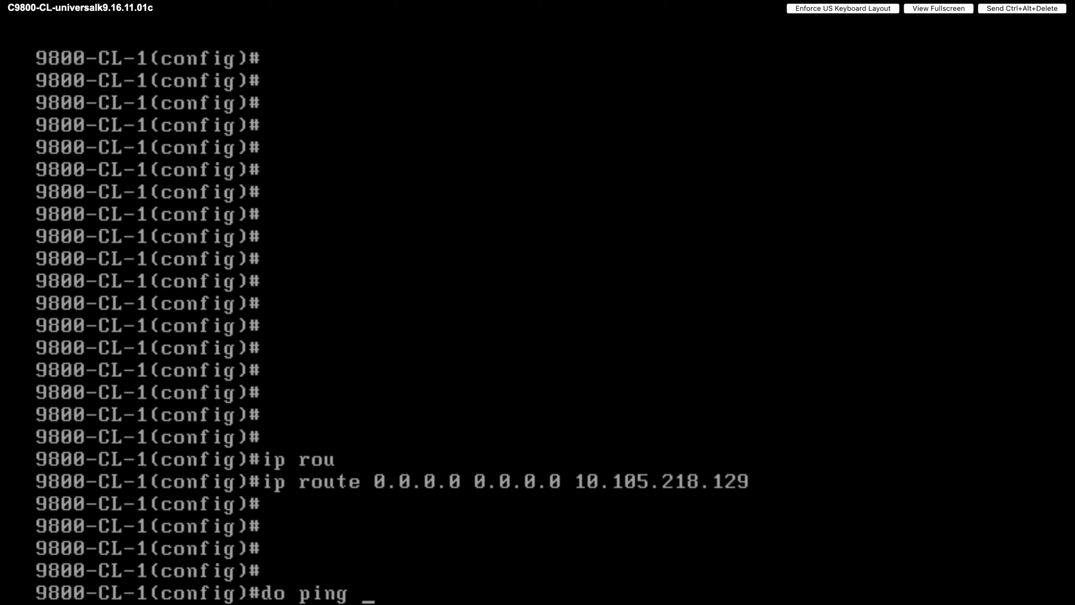
pyautogui.write('10.105')
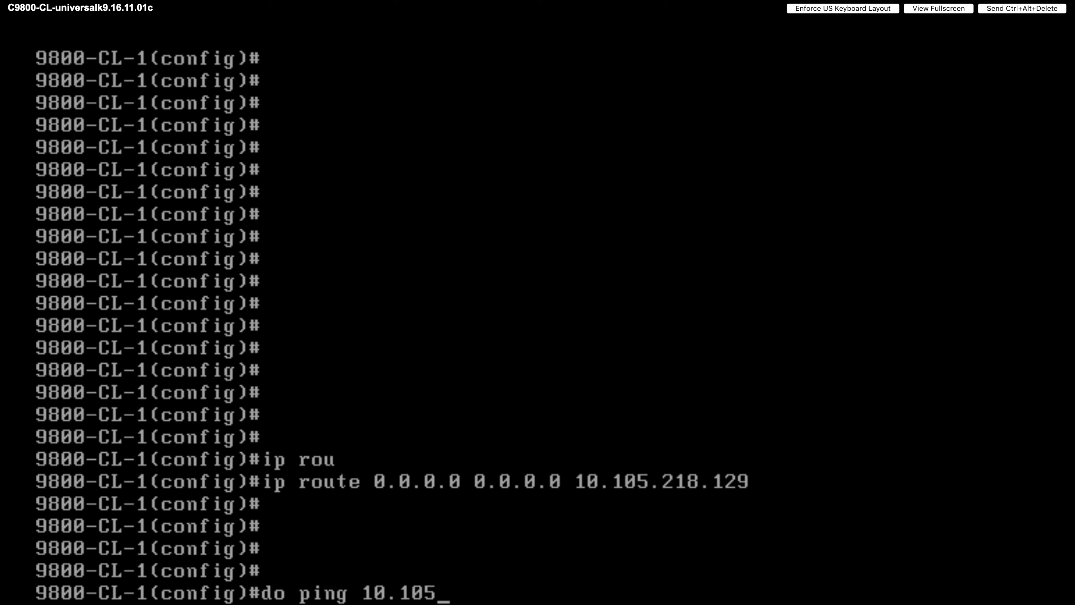
pyautogui.write('.218.1')
pyautogui.press('Return')
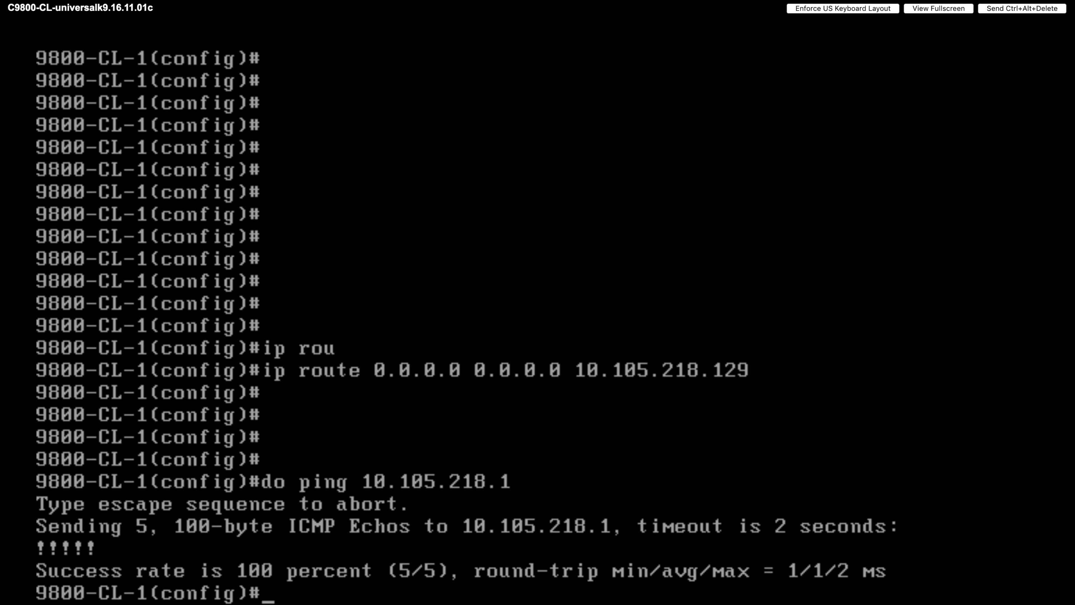
pyautogui.press('Return')
pyautogui.press('Return')
pyautogui.press('Return')
pyautogui.press('Return')
pyautogui.press('Return')
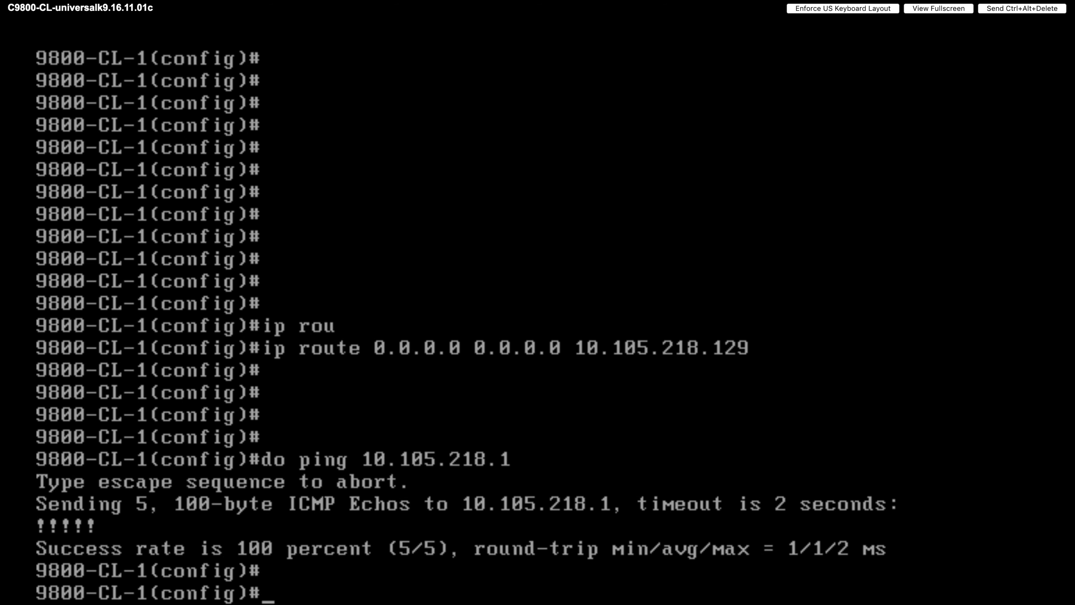
# - Exit configuration mode back to privileged EXEC
pyautogui.write('exit')
pyautogui.press('Return')
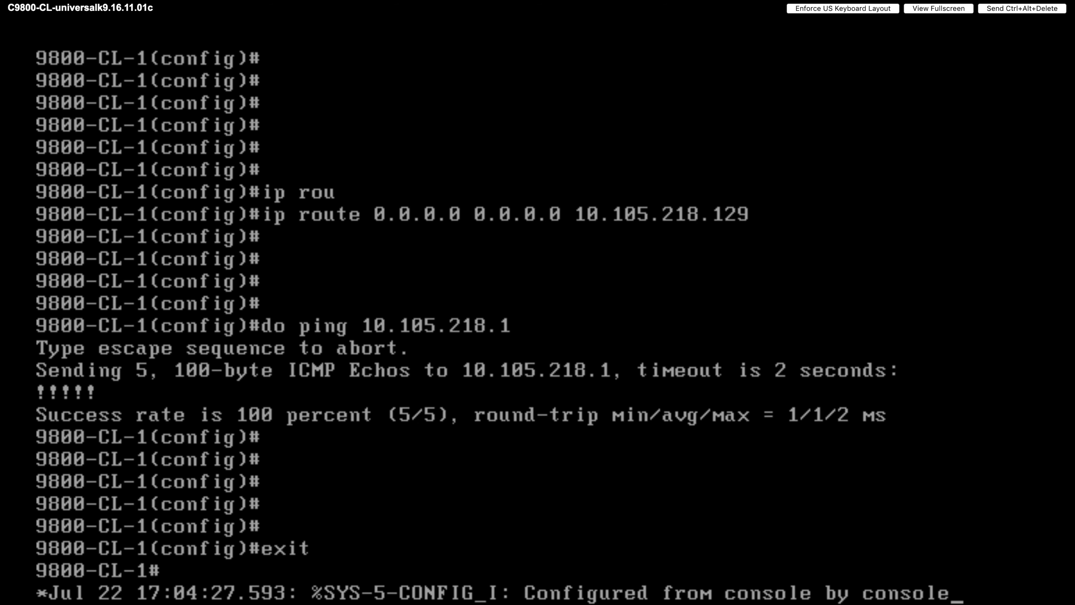
pyautogui.press('Return')
pyautogui.press('Return')
pyautogui.press('Return')
pyautogui.press('Return')
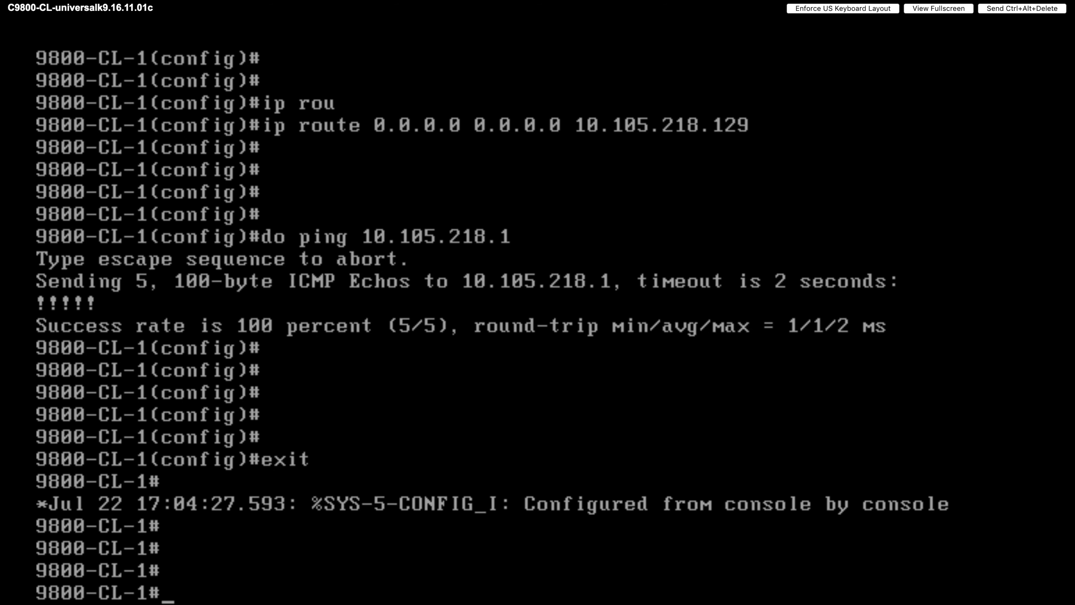
pyautogui.press('Return')
pyautogui.press('Return')
pyautogui.press('Return')
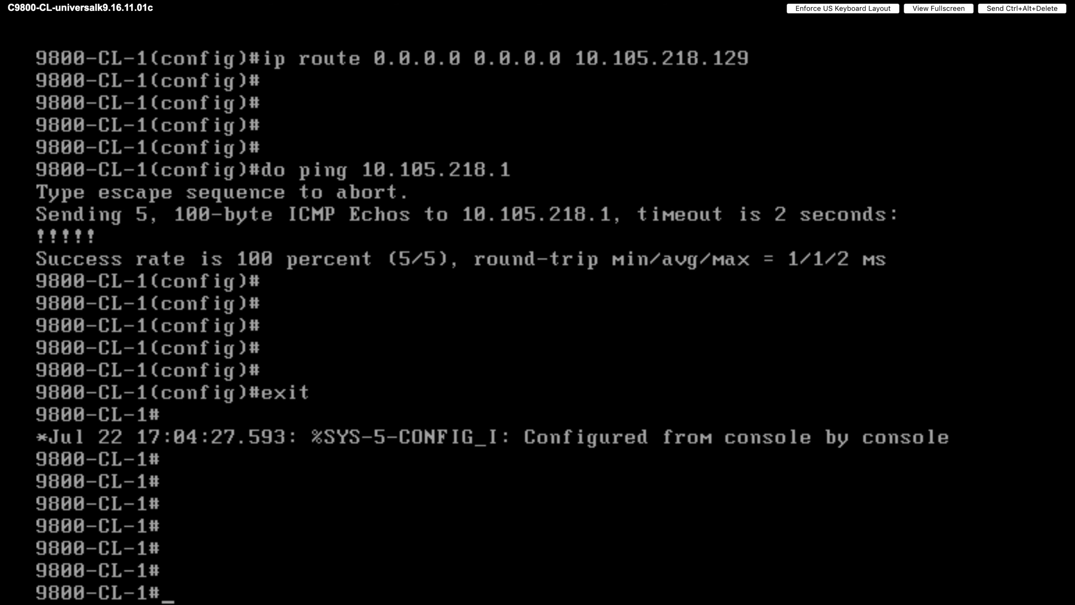
# - Filter the running config for 'coun' (no matches), then enter conf t
pyautogui.write('sho')
pyautogui.press('Tab')
pyautogui.write('run')
pyautogui.press('Tab')
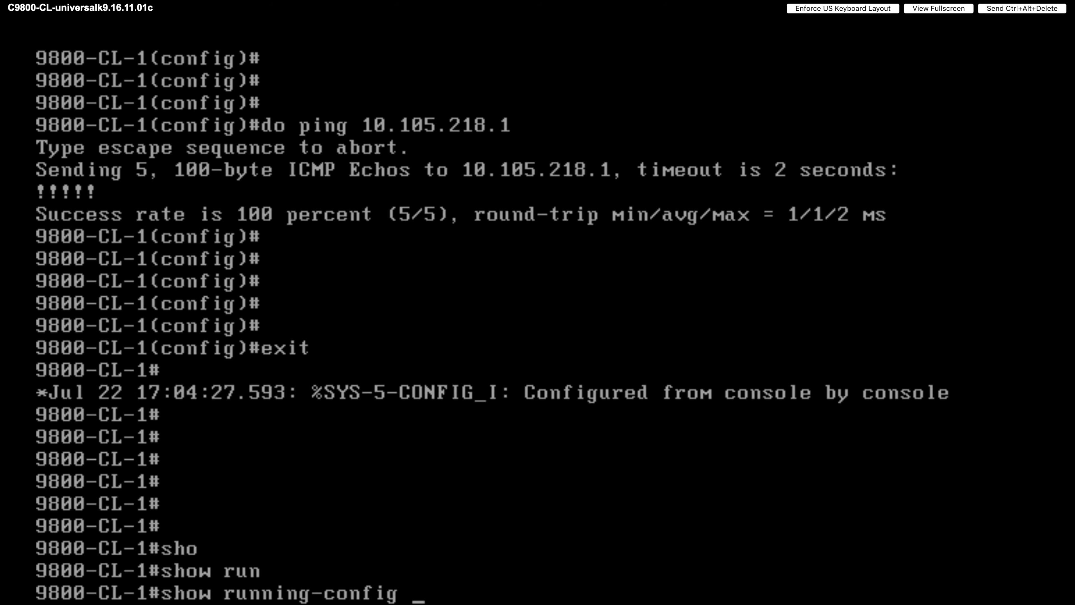
pyautogui.write('| in coun')
pyautogui.press('Tab')
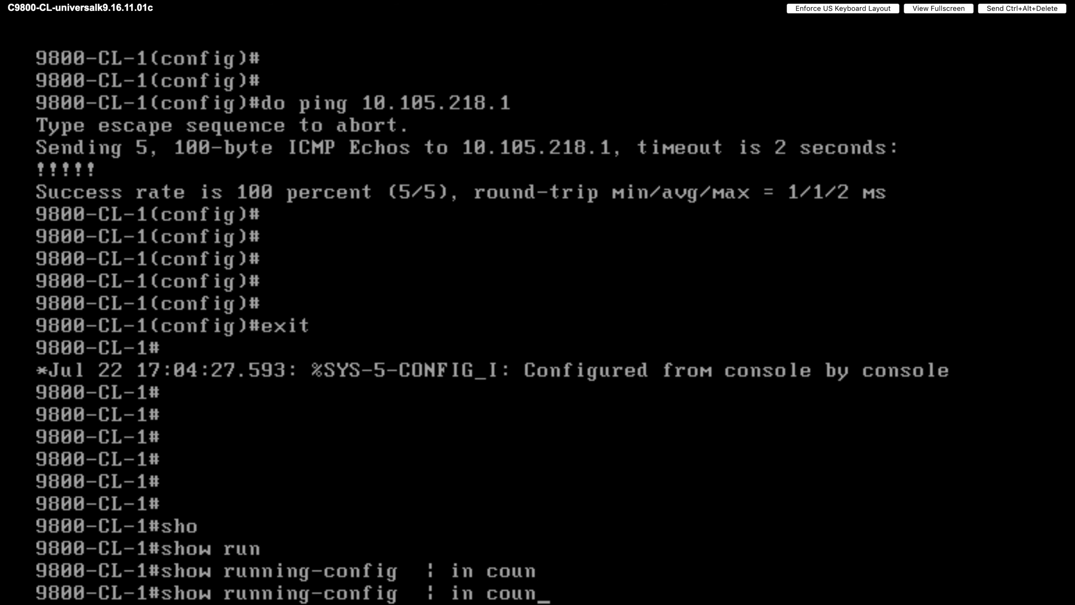
pyautogui.press('Return')
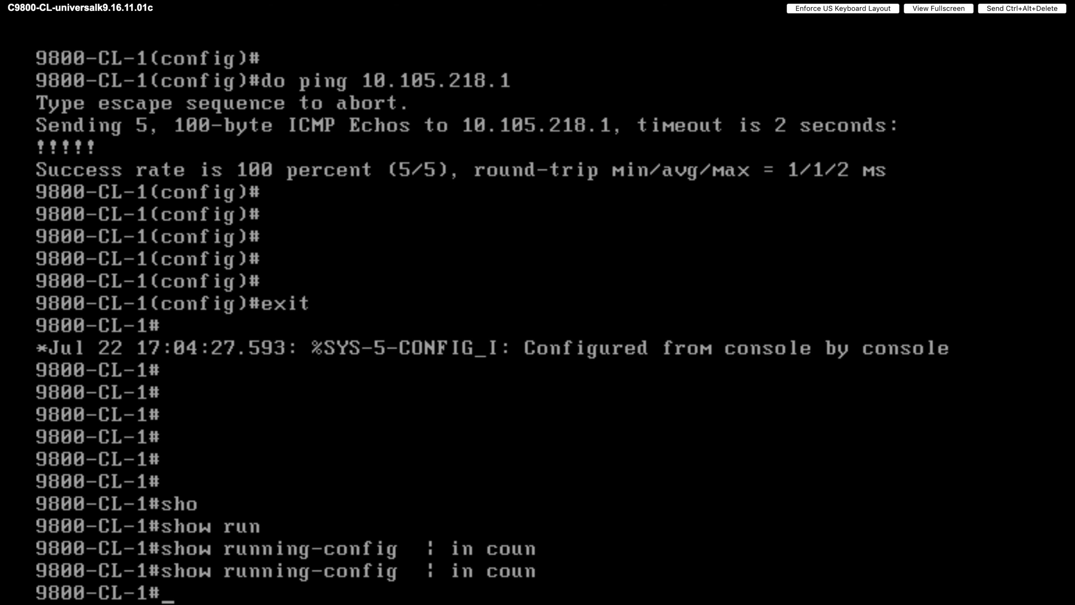
pyautogui.write('conf t')
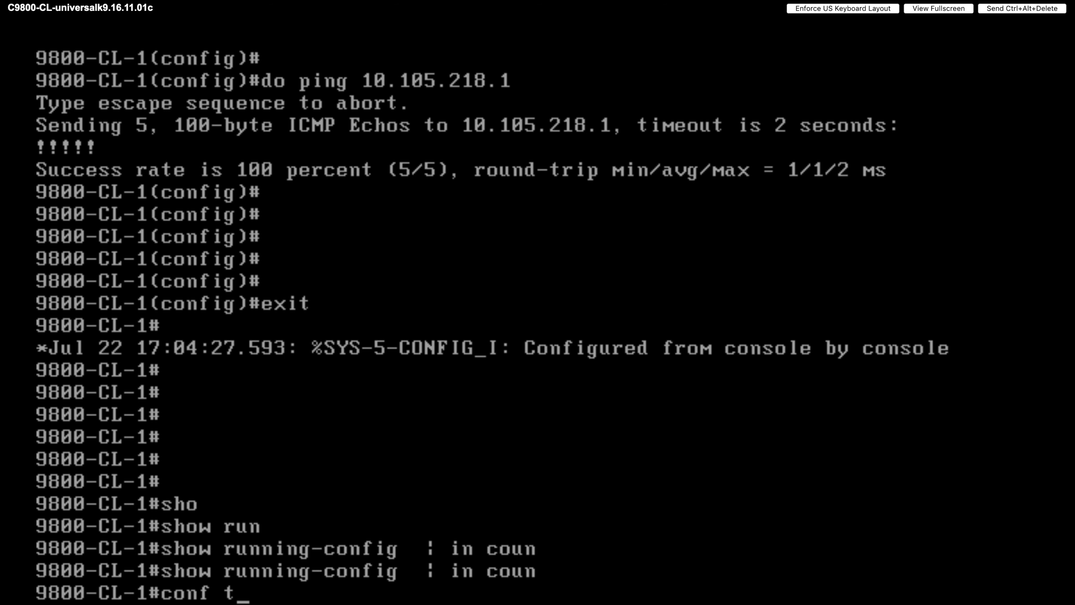
pyautogui.press('Return')
pyautogui.press('Return')
pyautogui.press('Return')
pyautogui.press('Return')
pyautogui.press('Return')
pyautogui.press('Return')
pyautogui.press('Return')
pyautogui.press('Return')
pyautogui.press('Return')
pyautogui.press('Return')
pyautogui.press('Return')
pyautogui.press('Return')
pyautogui.press('Return')
pyautogui.press('Return')
pyautogui.press('Return')
pyautogui.press('Return')
pyautogui.press('Return')
pyautogui.press('Return')
pyautogui.press('Return')
pyautogui.press('Return')
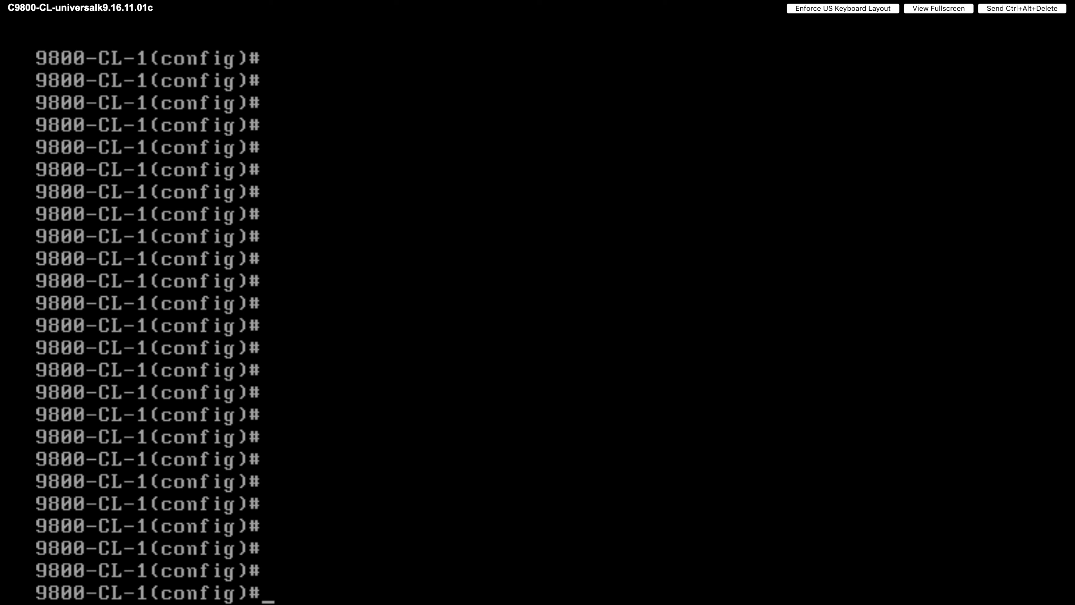
# - Shut down the 5 GHz radio network with ap dot11 5ghz shutdown, confirming y
pyautogui.write('ap')
pyautogui.press('Tab')
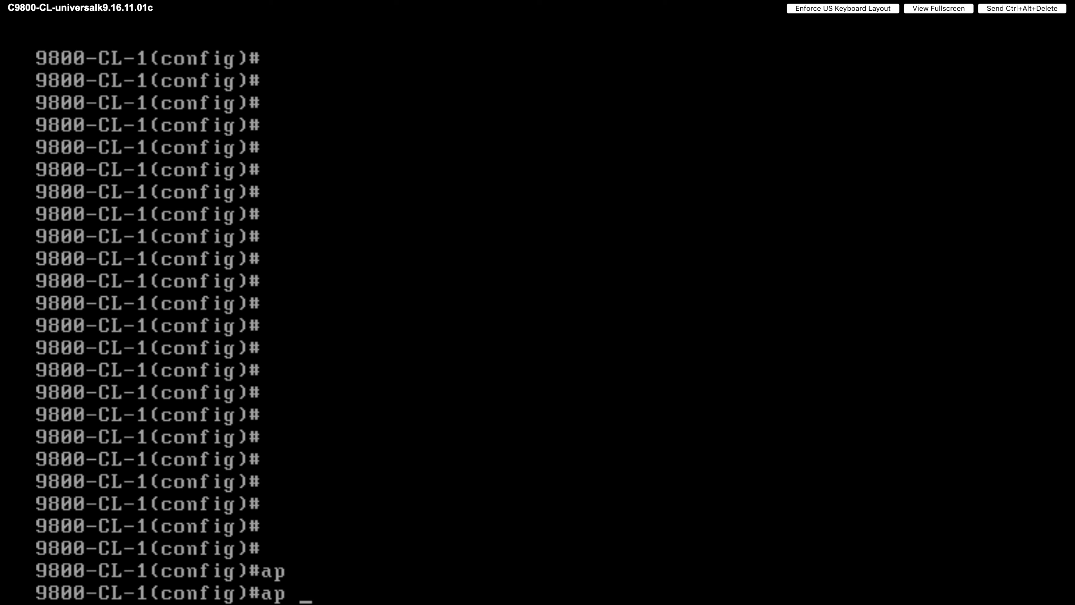
pyautogui.write('dot')
pyautogui.press('Tab')
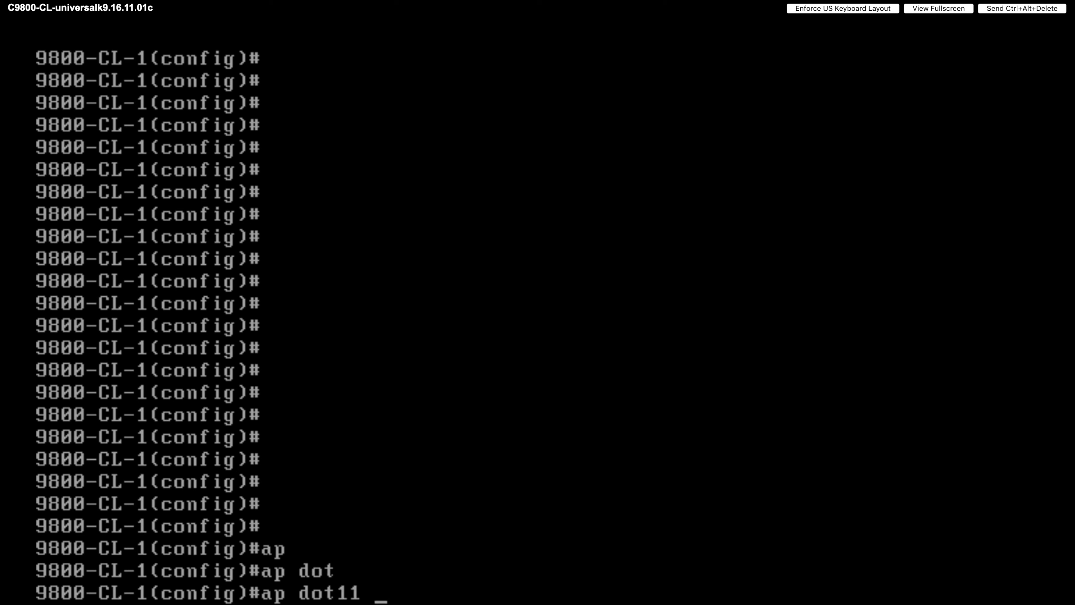
pyautogui.write('5')
pyautogui.press('Tab')
pyautogui.write('shu')
pyautogui.press('Tab')
pyautogui.press('Return')
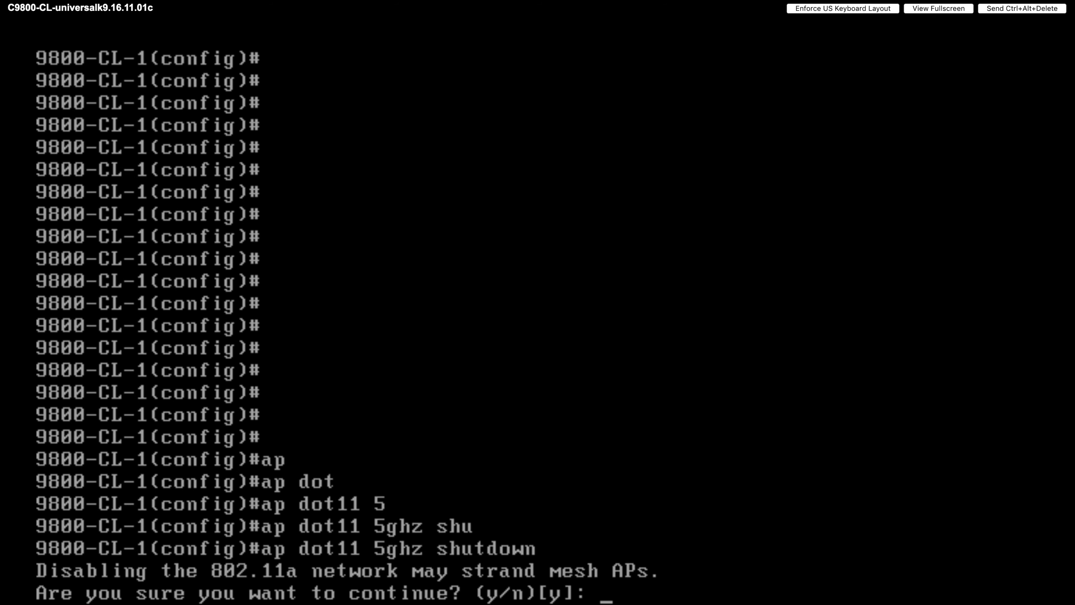
pyautogui.write('y')
pyautogui.press('Return')
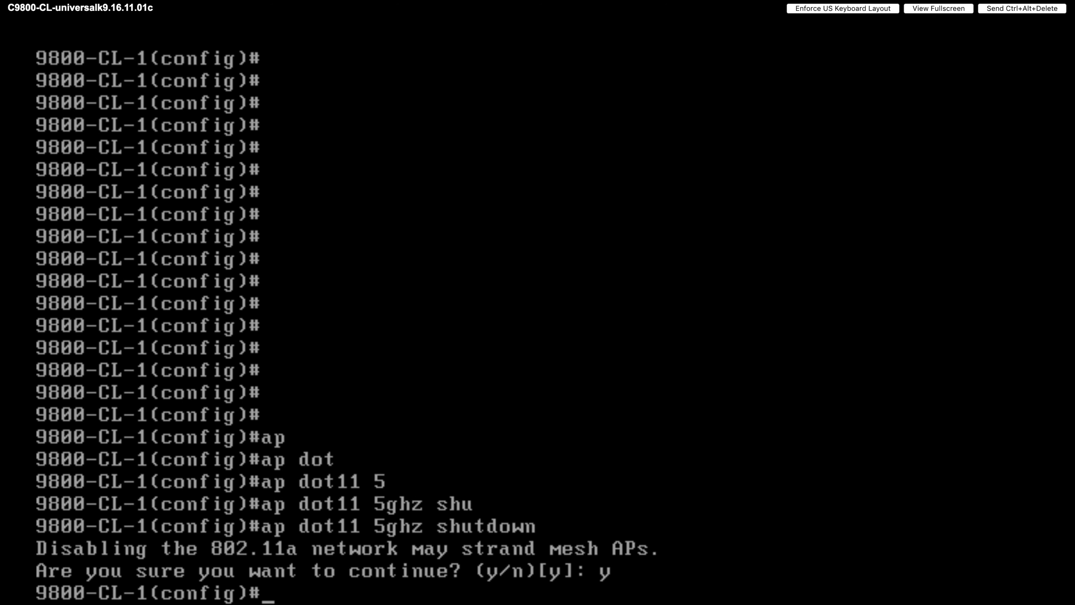
# - Shut down the 2.4 GHz radio network with ap dot11 24ghz shutdown, confirming y
pyautogui.press('Up')
pyautogui.press('BackSpace')
pyautogui.press('BackSpace')
pyautogui.press('BackSpace')
pyautogui.press('BackSpace')
pyautogui.press('BackSpace')
pyautogui.press('BackSpace')
pyautogui.press('BackSpace')
pyautogui.press('BackSpace')
pyautogui.press('BackSpace')
pyautogui.press('BackSpace')
pyautogui.press('BackSpace')
pyautogui.press('BackSpace')
pyautogui.press('BackSpace')
pyautogui.press('BackSpace')
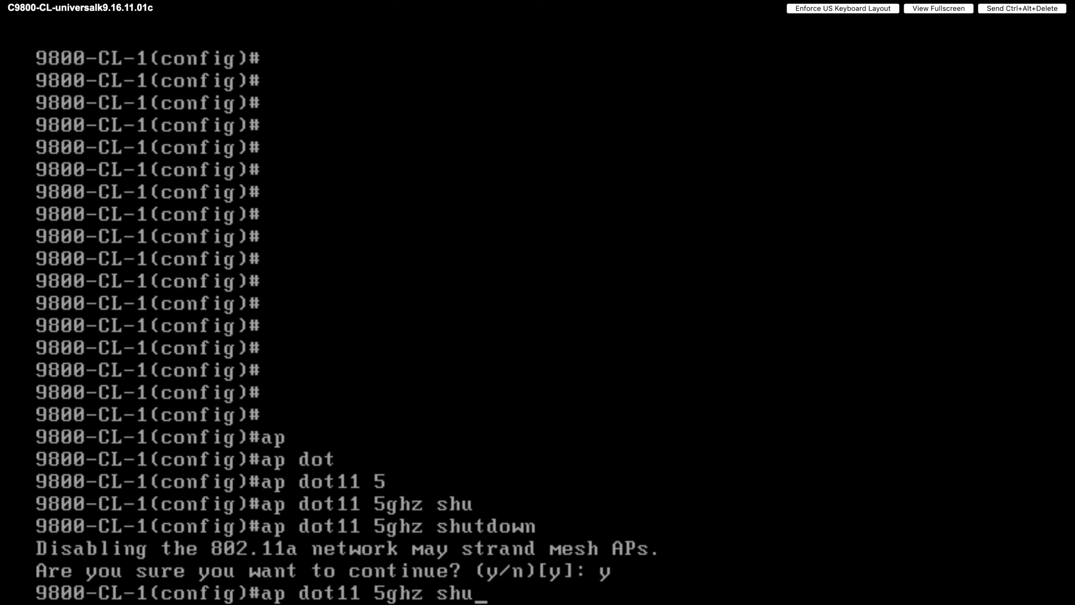
pyautogui.write('2')
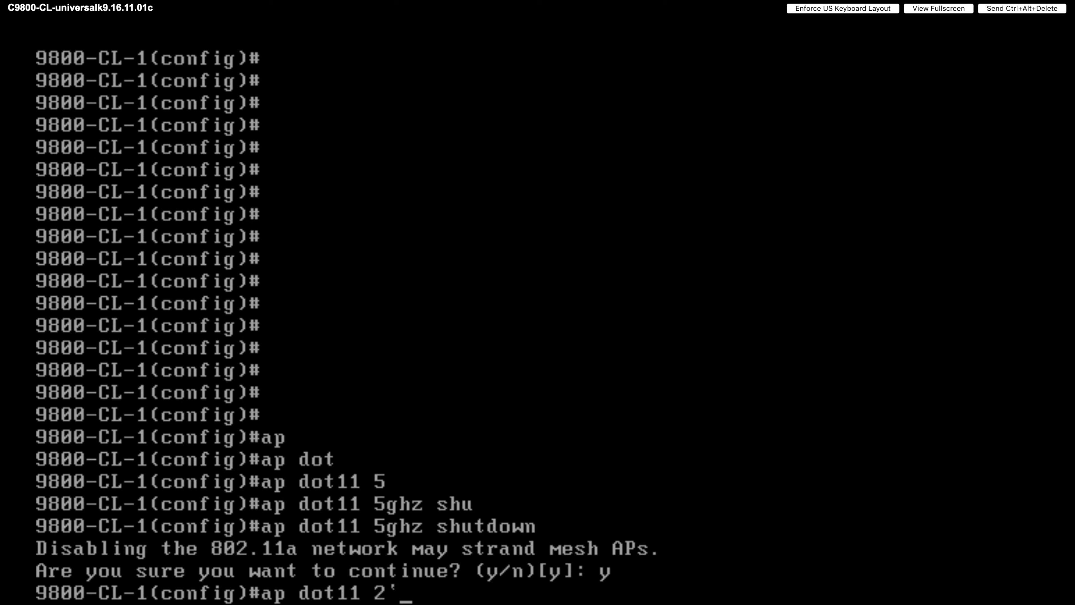
pyautogui.press('Tab')
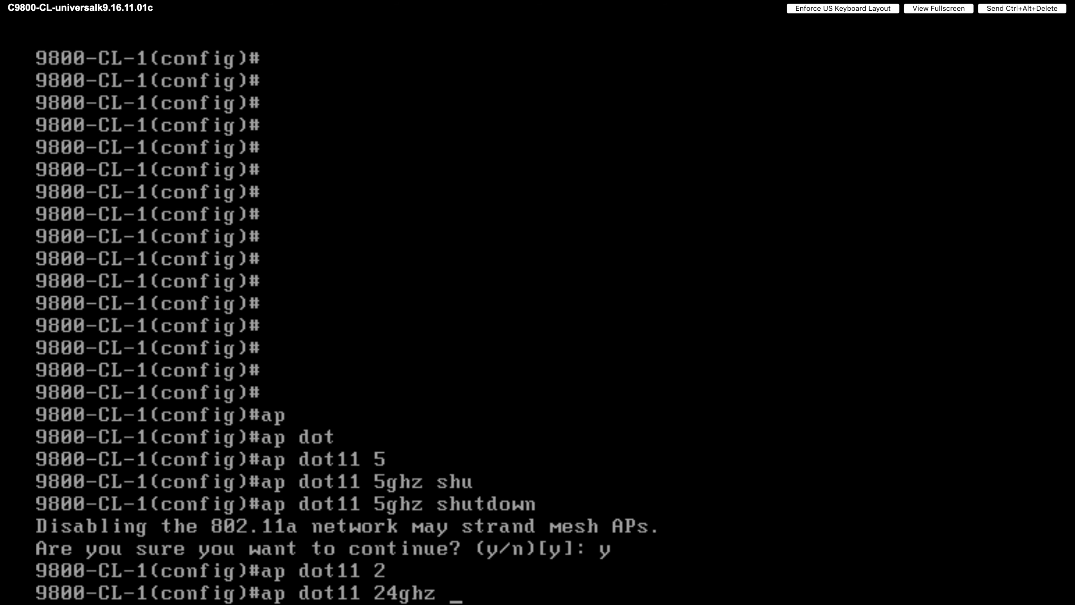
pyautogui.write('shu')
pyautogui.press('Tab')
pyautogui.press('Return')
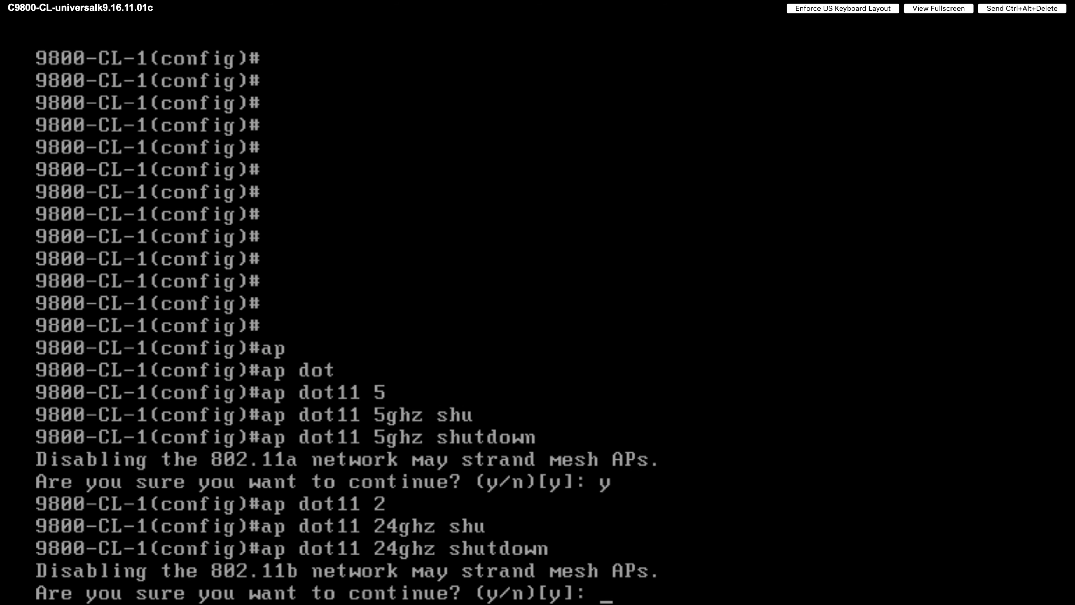
pyautogui.write('y')
pyautogui.press('Return')
pyautogui.press('Return')
pyautogui.press('Return')
pyautogui.press('Return')
pyautogui.press('Return')
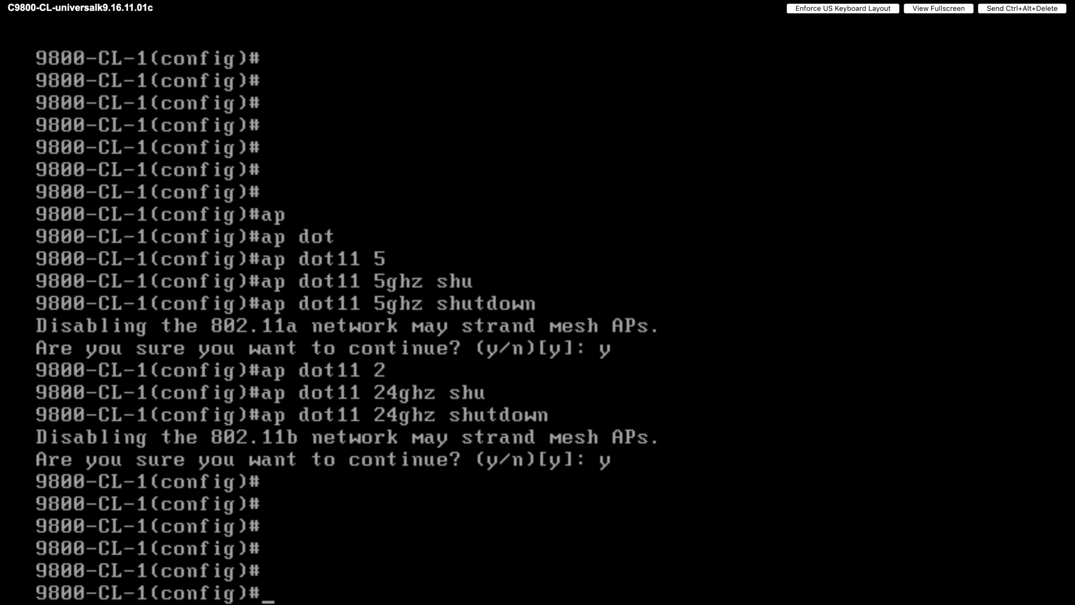
pyautogui.press('Return')
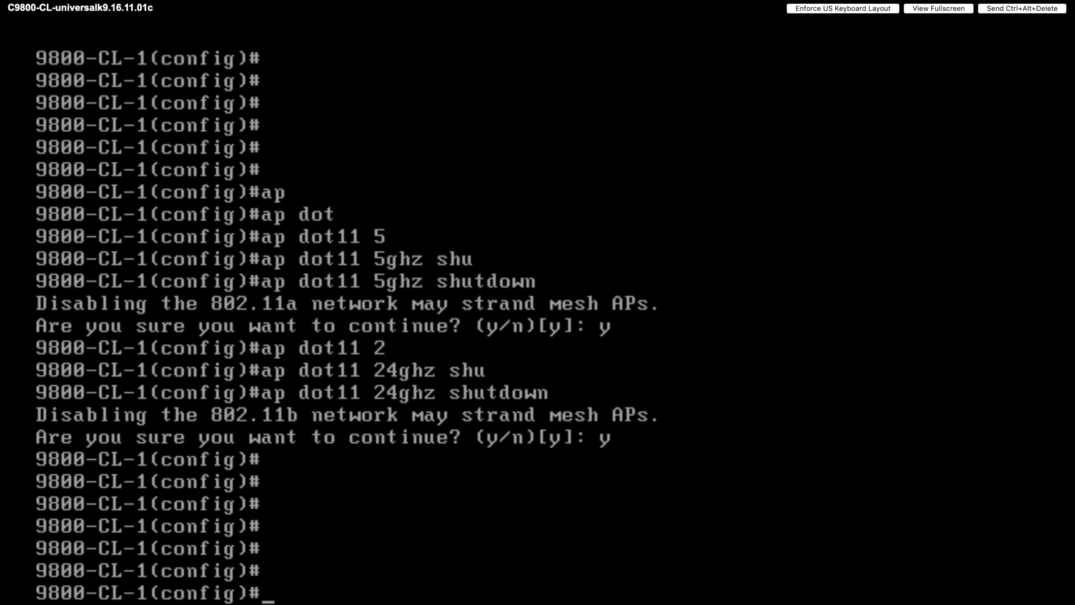
# - Set the AP country code to IN with ap country IN, confirming y
pyautogui.write('ap coun')
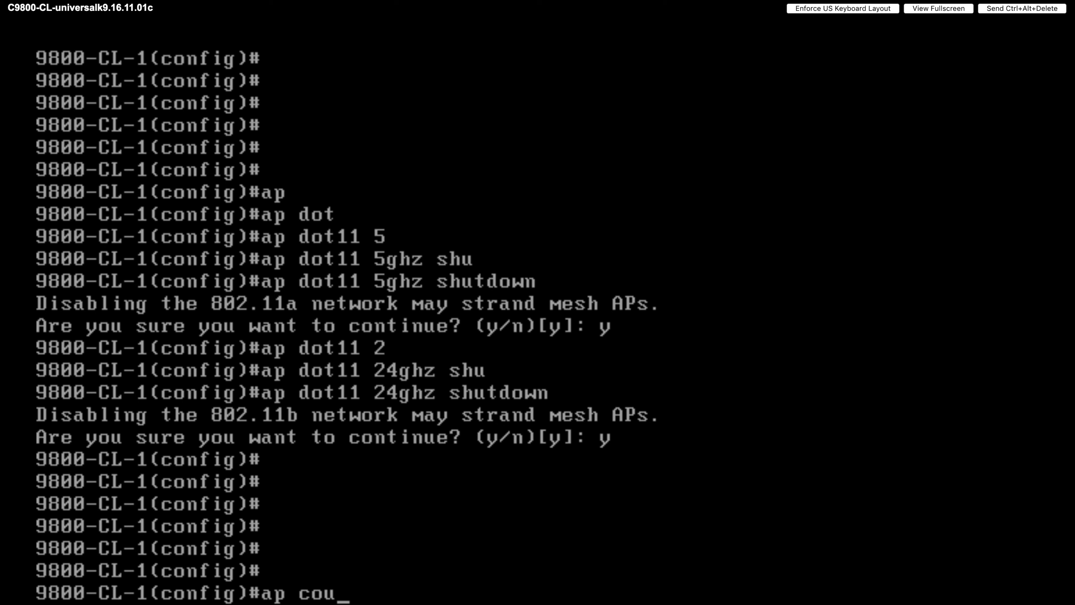
pyautogui.press('Tab')
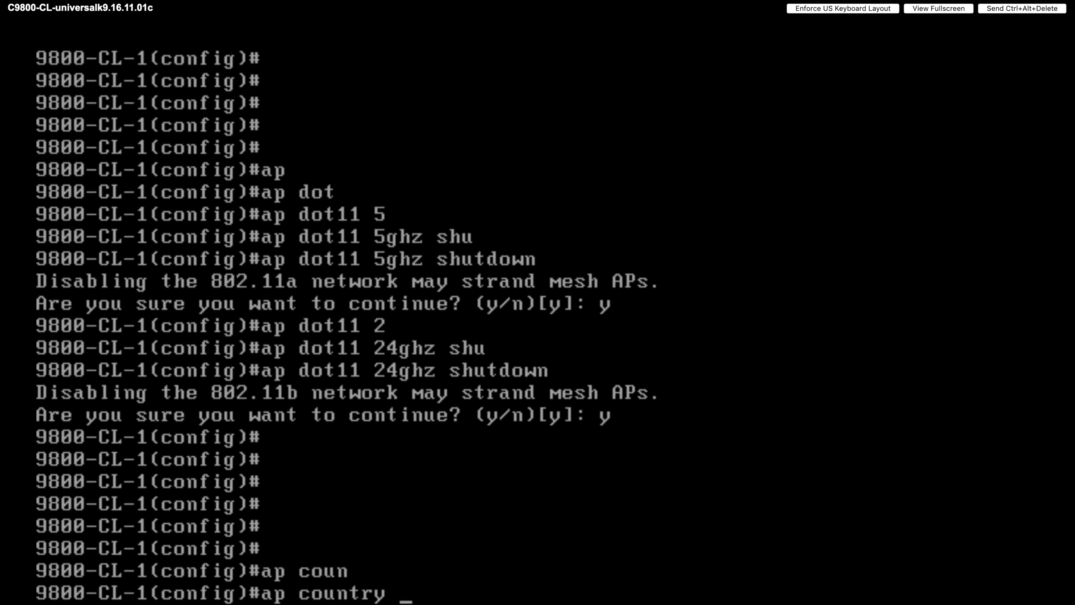
pyautogui.write('IN')
pyautogui.press('Return')
pyautogui.write('y')
pyautogui.press('Return')
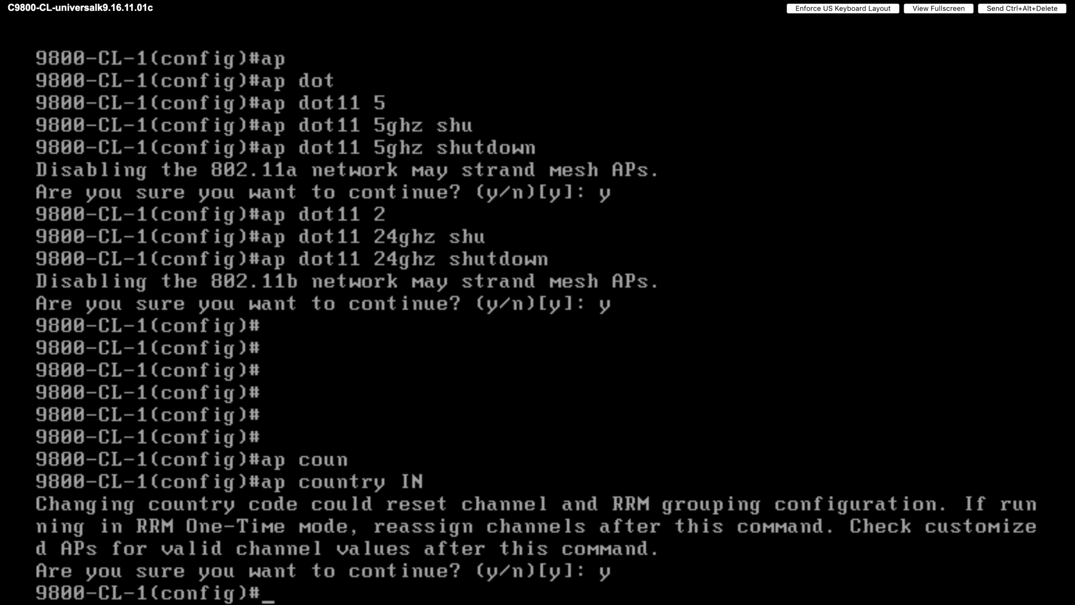
pyautogui.press('Return')
pyautogui.press('Return')
pyautogui.press('Return')
pyautogui.press('Return')
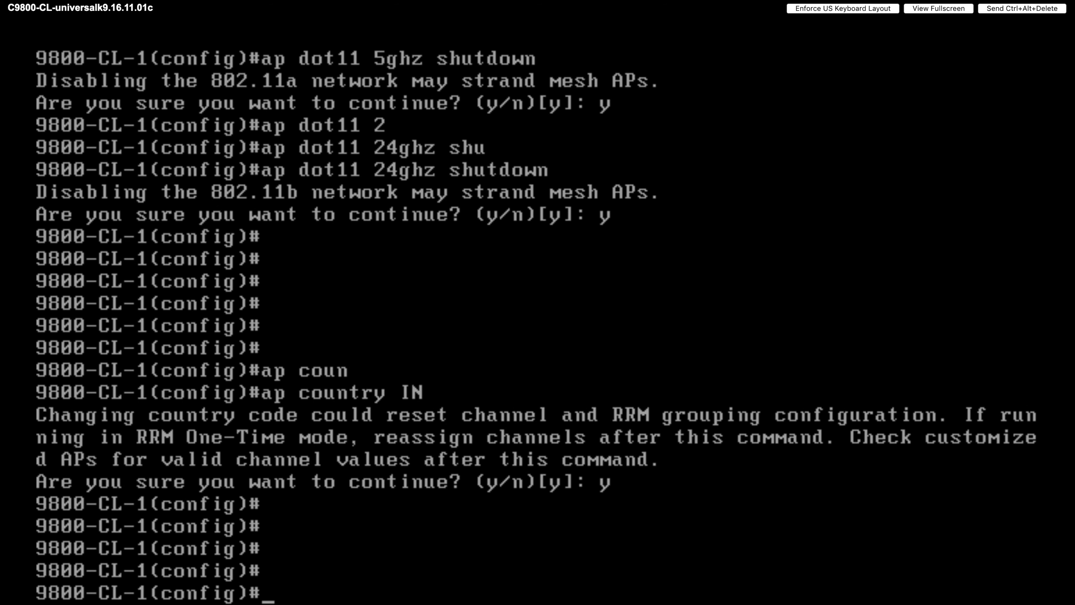
# - Verify ap country IN appears in the running config via do sh run | in cou
pyautogui.write('do sh run ')
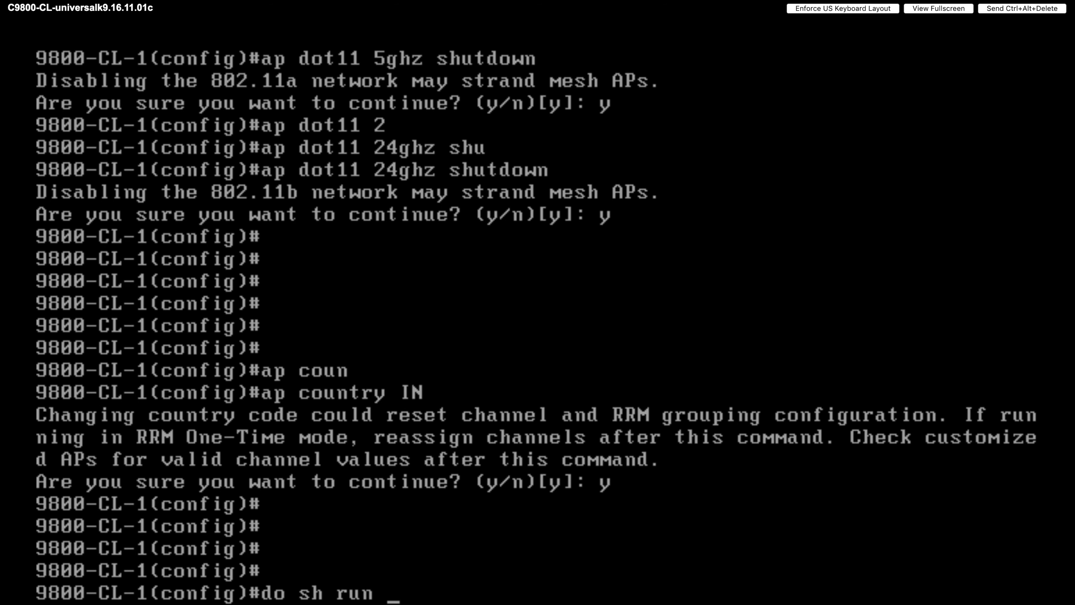
pyautogui.write('| in cou')
pyautogui.press('Return')
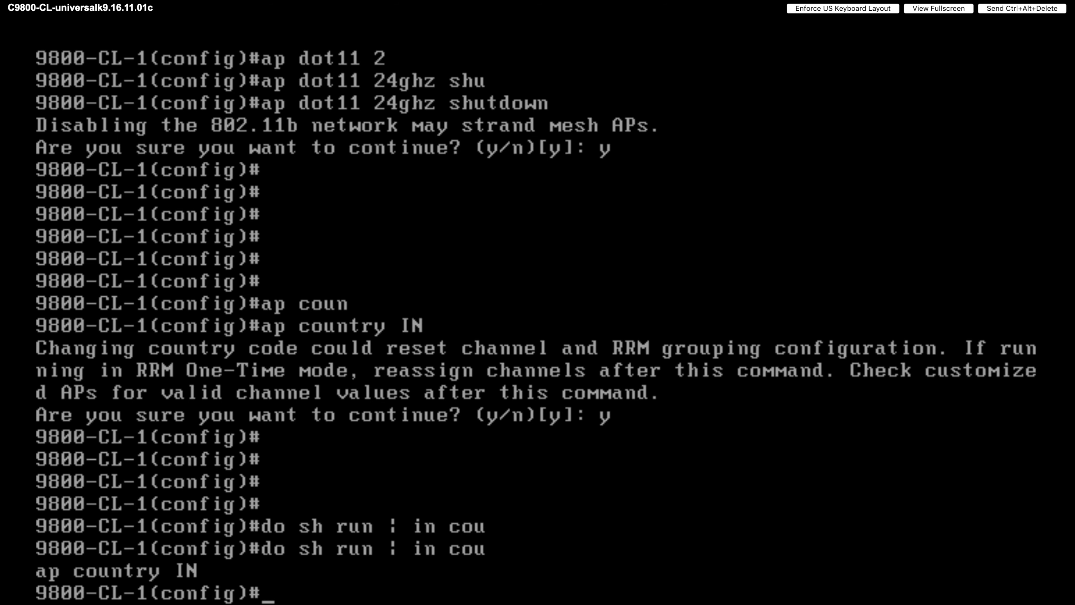
pyautogui.press('Return')
pyautogui.press('Return')
pyautogui.press('Return')
pyautogui.press('Return')
pyautogui.press('Return')
pyautogui.press('Return')
pyautogui.press('Return')
pyautogui.press('Return')
pyautogui.press('Return')
pyautogui.press('Return')
pyautogui.press('Return')
pyautogui.press('Return')
pyautogui.press('Return')
pyautogui.press('Return')
pyautogui.press('Return')
pyautogui.press('Return')
pyautogui.press('Return')
pyautogui.press('Return')
pyautogui.press('Return')
pyautogui.press('Return')
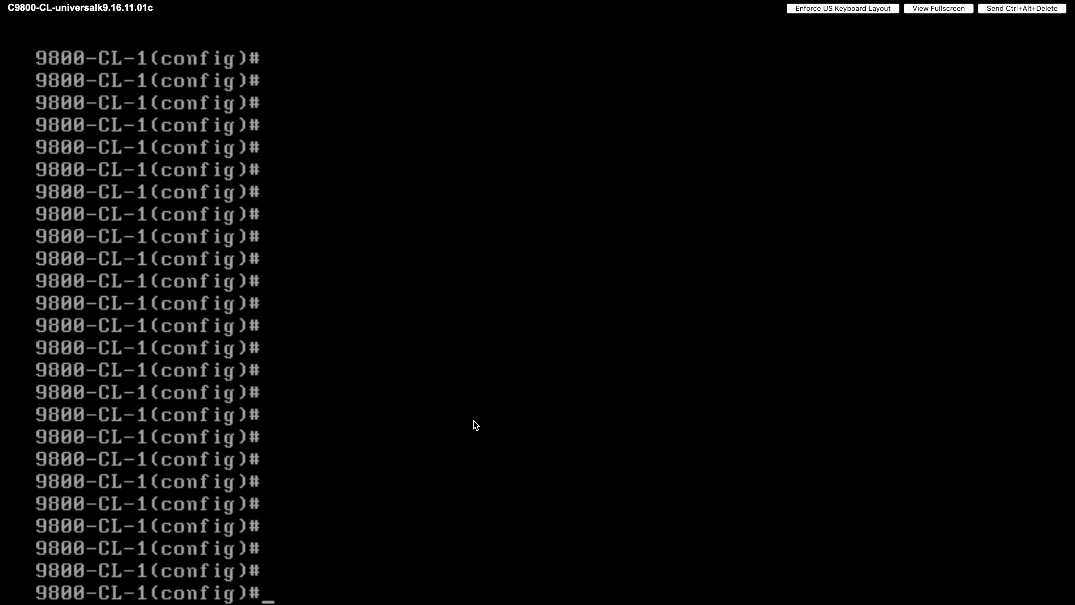
# - Enter wireless management interface vlan 111 at the config prompt
pyautogui.write('wi')
pyautogui.press('Tab')
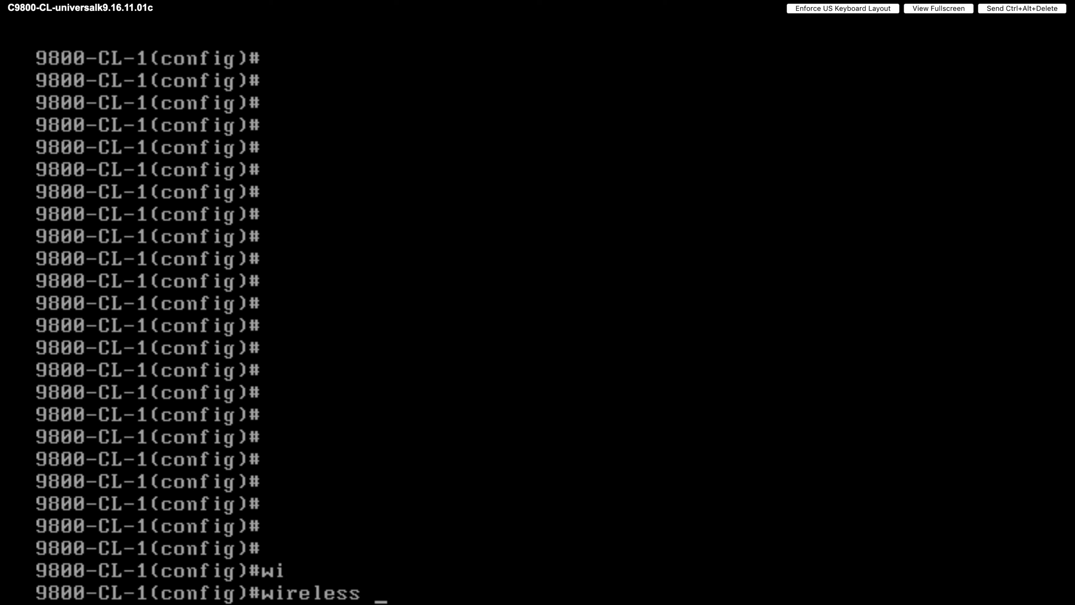
pyautogui.write('m')
pyautogui.press('Tab')
pyautogui.write('in')
pyautogui.press('Tab')
pyautogui.press('BackSpace')
pyautogui.press('BackSpace')
pyautogui.write('a')
pyautogui.press('Tab')
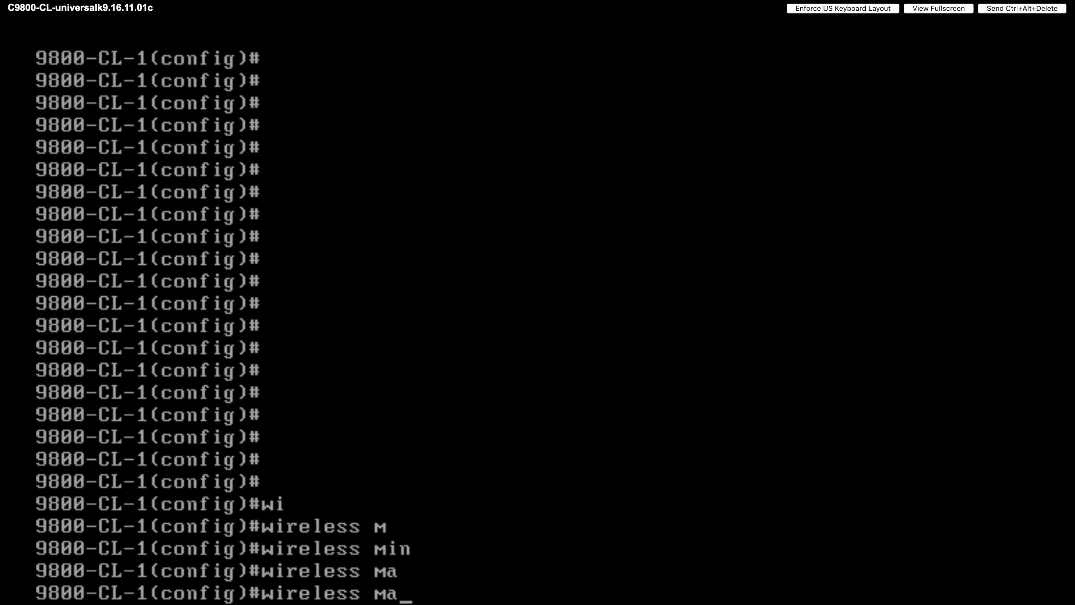
pyautogui.write('n')
pyautogui.press('Tab')
pyautogui.write('in')
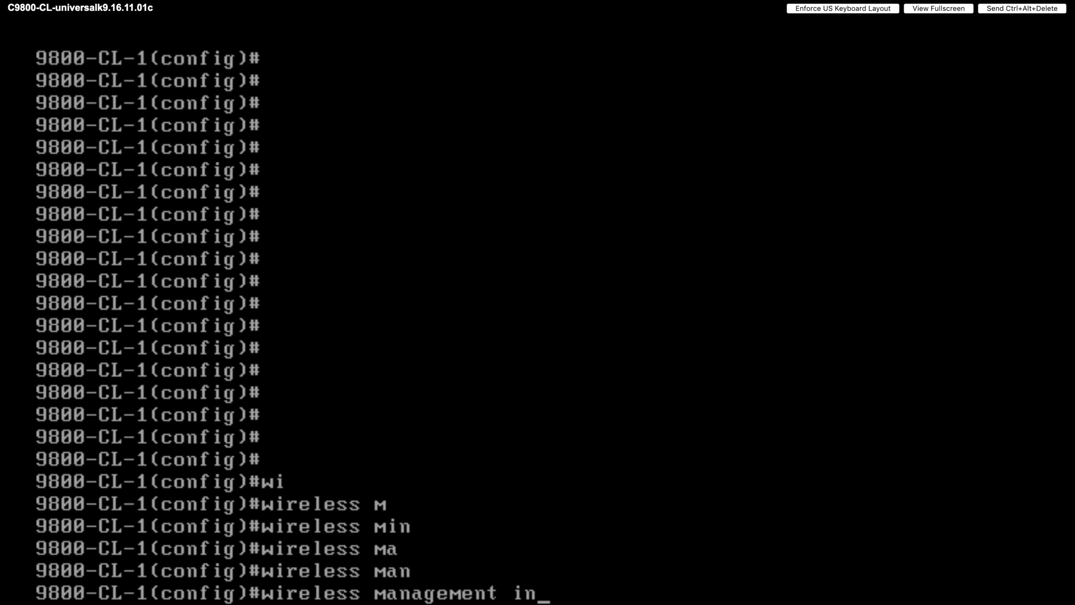
pyautogui.press('Tab')
pyautogui.write('vl')
pyautogui.press('Tab')
pyautogui.write('111')
pyautogui.press('Return')
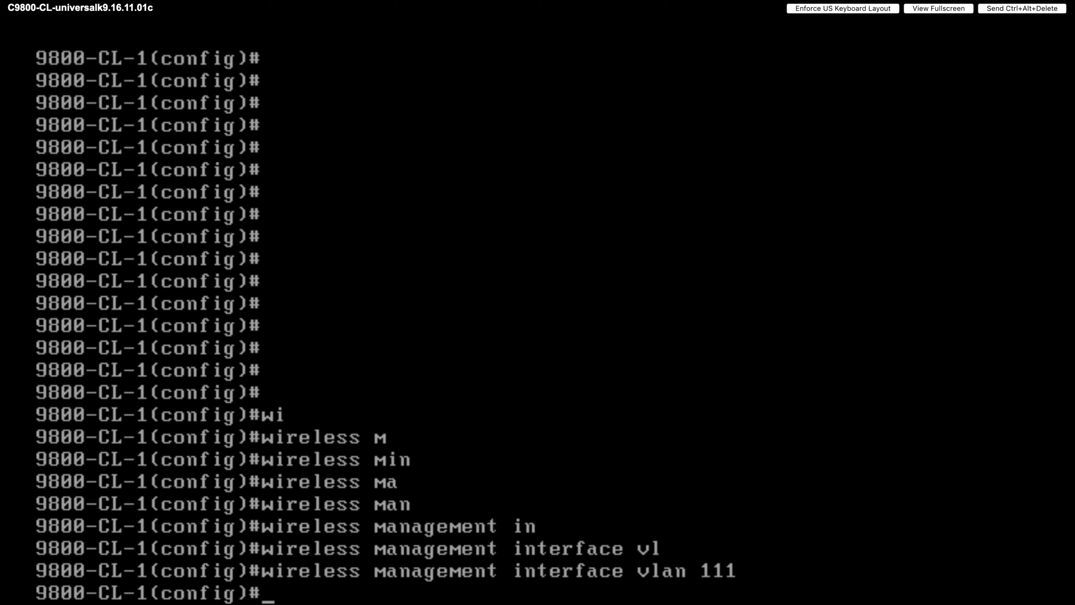
pyautogui.press('Return')
pyautogui.press('Return')
pyautogui.press('Return')
pyautogui.press('Return')
pyautogui.press('Return')
pyautogui.press('Return')
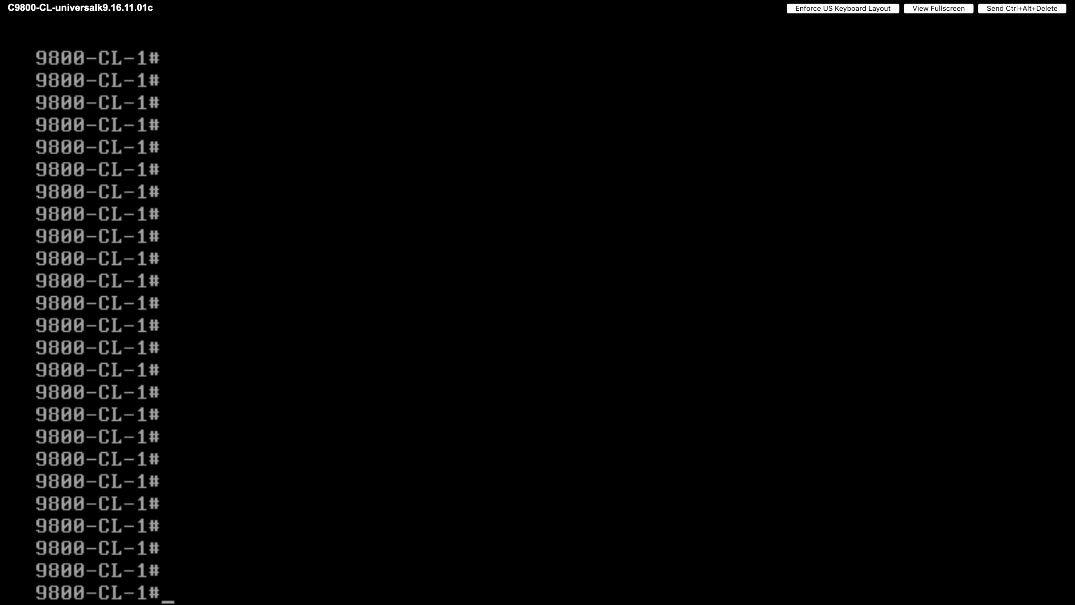
# - Start the 'wireless config vwlc-ssc' command with key-size 2048
pyautogui.write('wi')
pyautogui.press('Tab')
pyautogui.write('co')
pyautogui.press('BackSpace')
pyautogui.press('BackSpace')
pyautogui.write('con')
pyautogui.press('Tab')
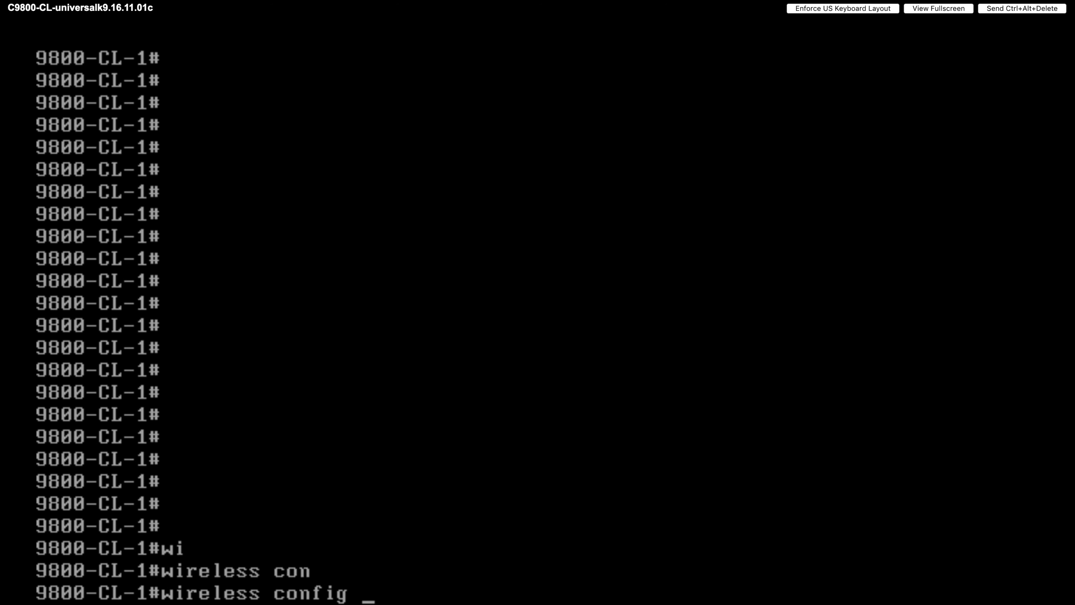
pyautogui.write('vw')
pyautogui.press('Tab')
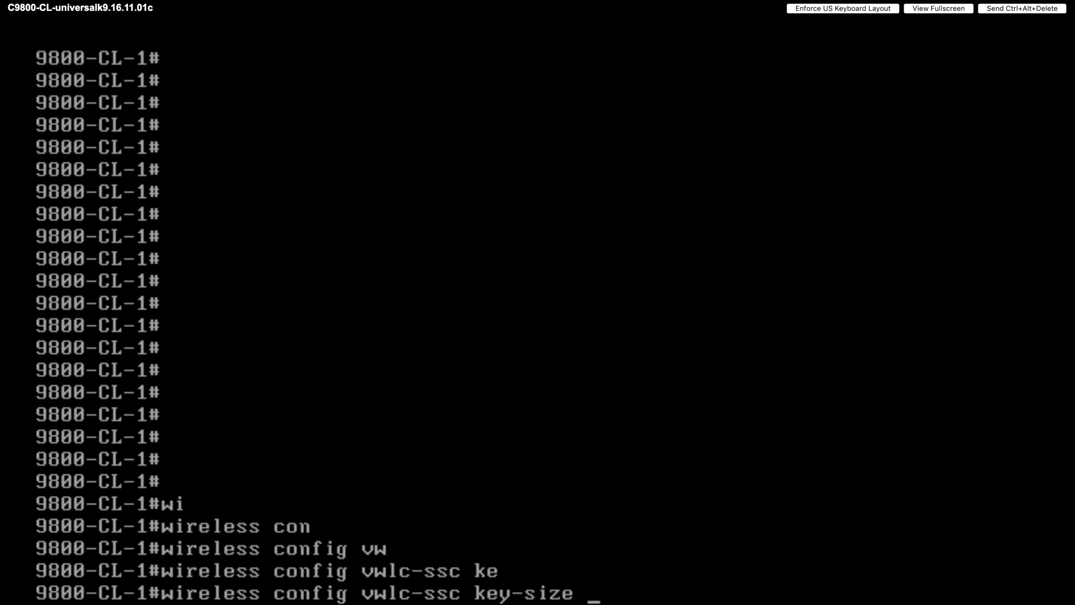
pyautogui.write('?')
pyautogui.press('BackSpace')
pyautogui.press('BackSpace')
pyautogui.press('BackSpace')
pyautogui.press('BackSpace')
pyautogui.press('BackSpace')
pyautogui.press('BackSpace')
pyautogui.press('BackSpace')
pyautogui.press('BackSpace')
pyautogui.press('BackSpace')
pyautogui.press('BackSpace')
pyautogui.press('BackSpace')
pyautogui.press('BackSpace')
pyautogui.press('BackSpace')
pyautogui.press('BackSpace')
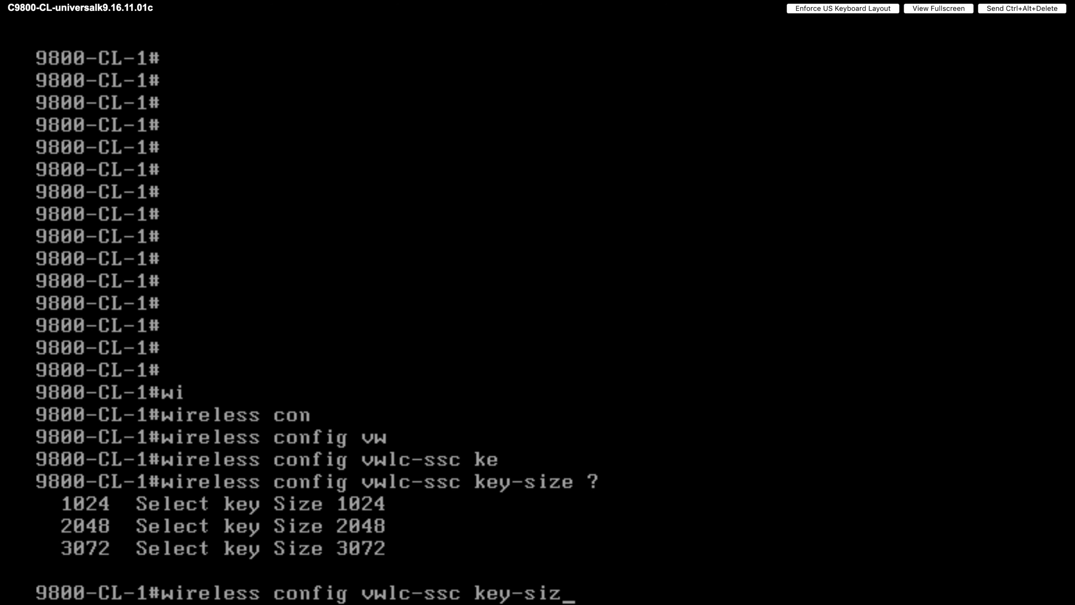
pyautogui.press('BackSpace')
pyautogui.press('BackSpace')
pyautogui.press('BackSpace')
pyautogui.press('BackSpace')
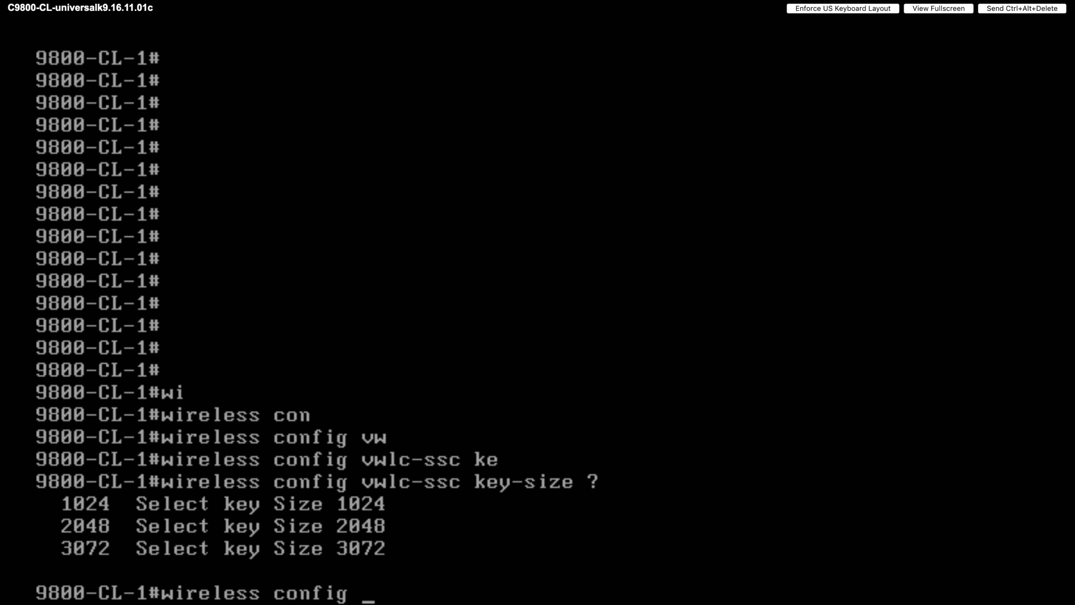
pyautogui.write('?')
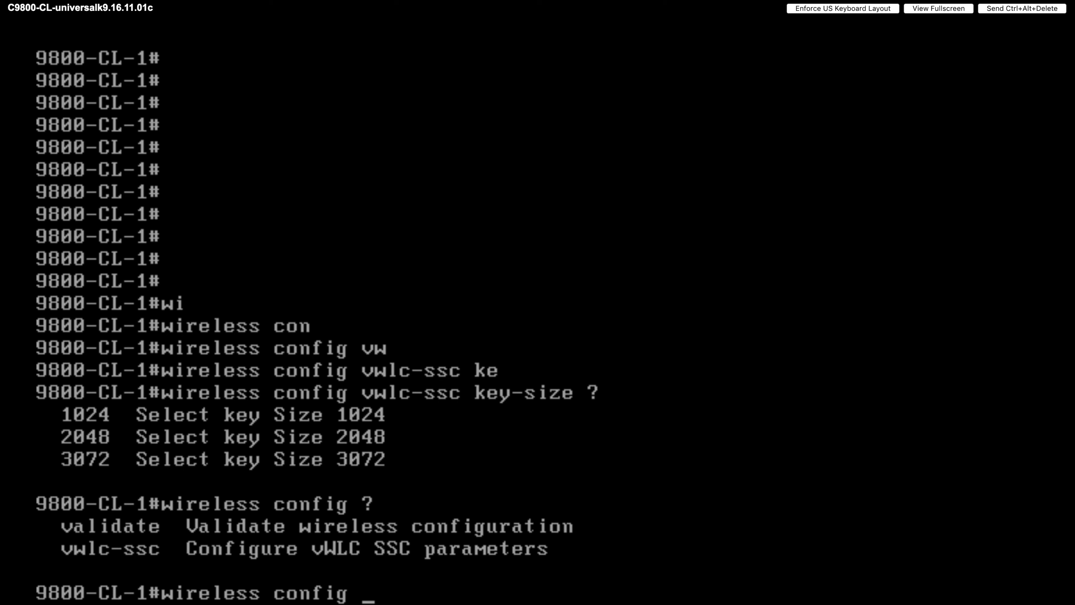
pyautogui.write('v')
pyautogui.press('Tab')
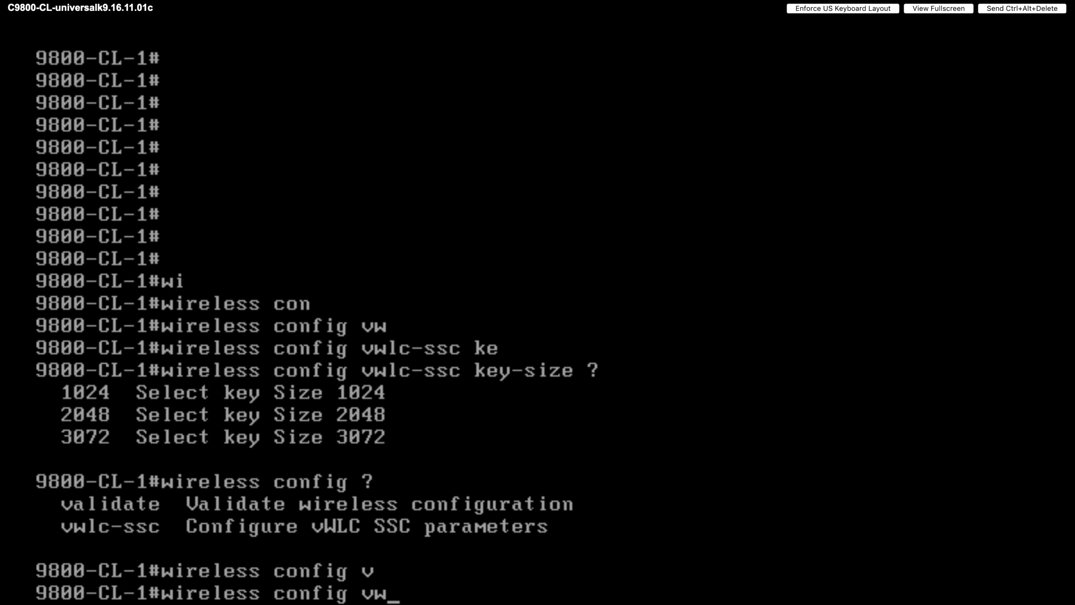
pyautogui.write('w')
pyautogui.press('Tab')
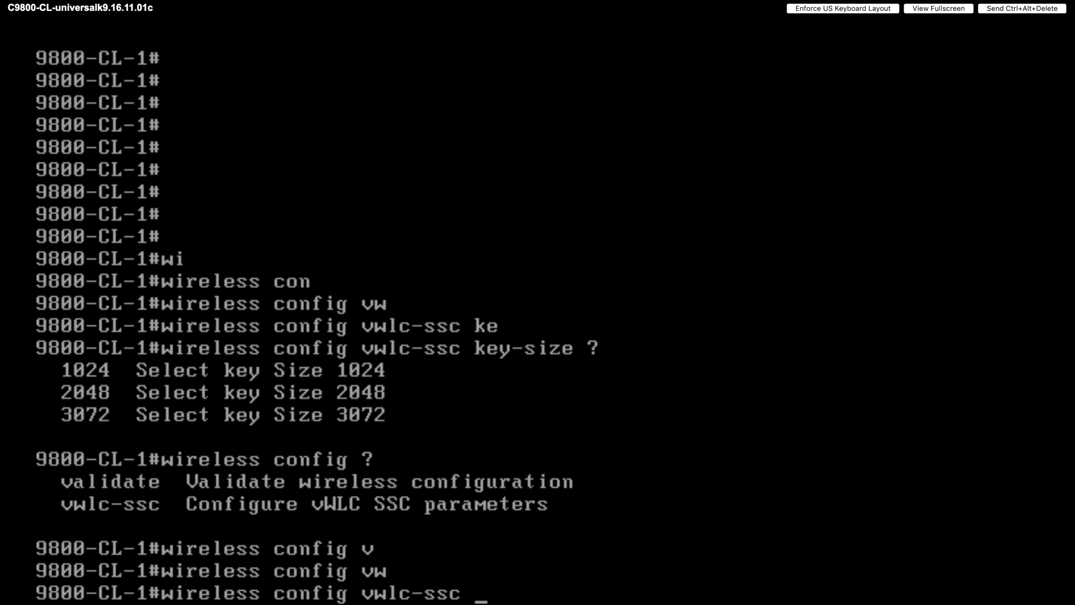
pyautogui.write('?')
pyautogui.write('k')
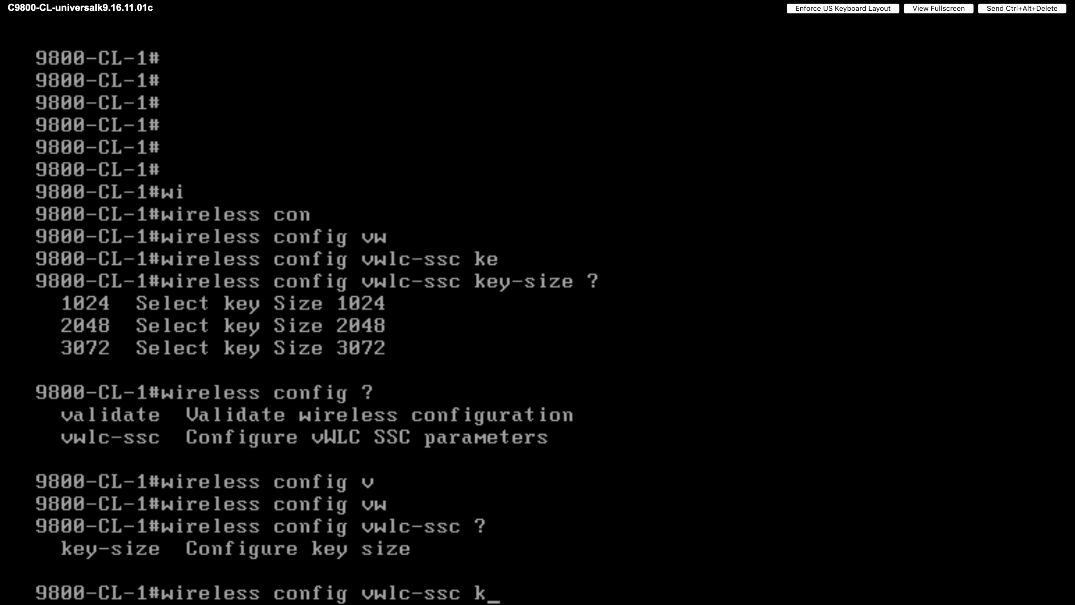
pyautogui.press('Tab')
pyautogui.write('?')
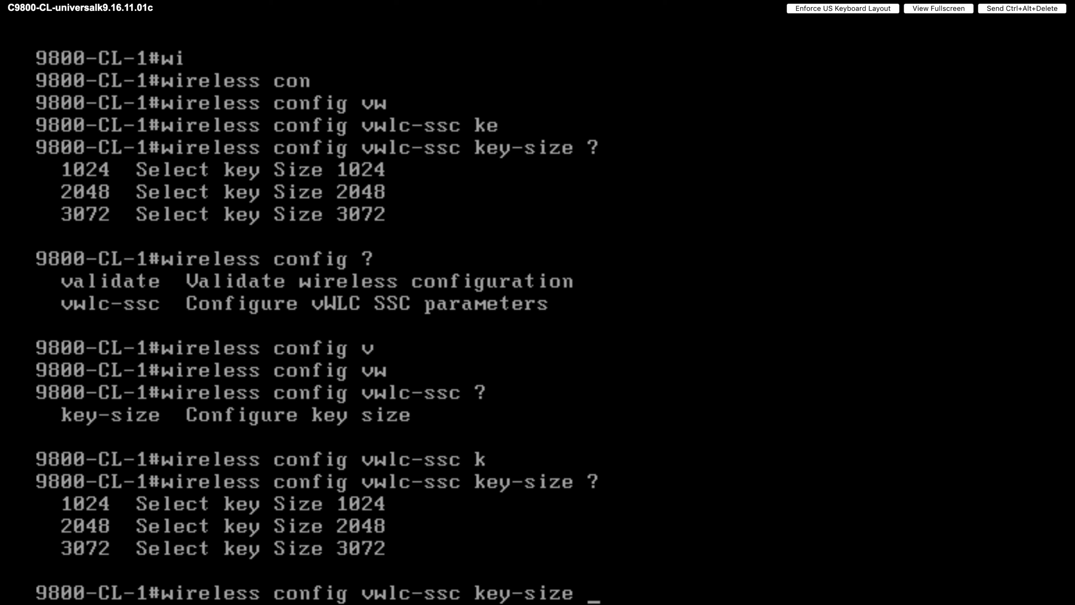
pyautogui.write('204')
pyautogui.press('Tab')
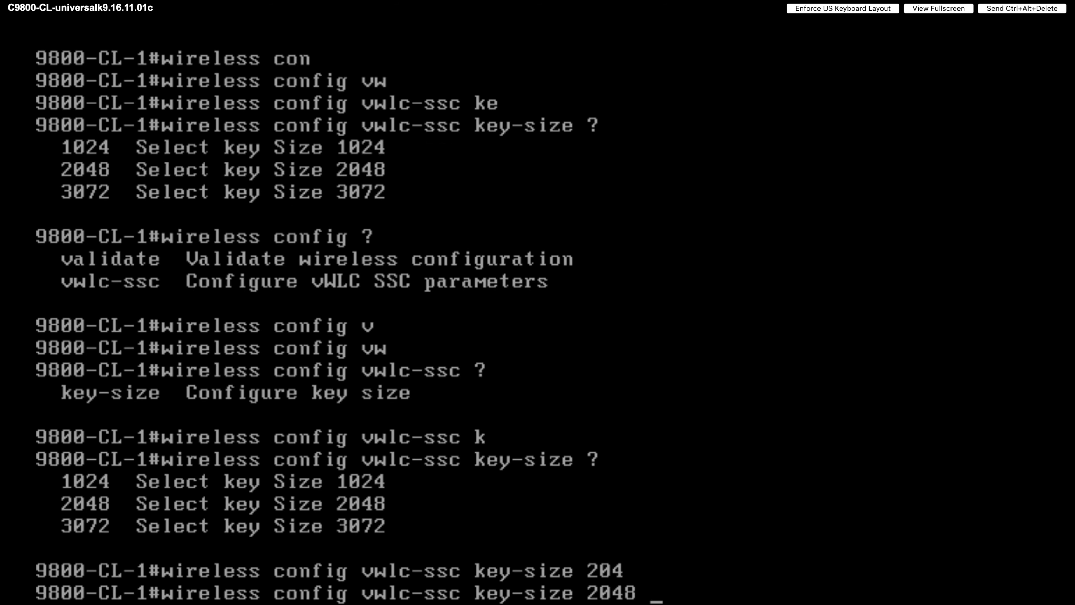
# - Add signature-algo sha256 and a type 0 password, then run the certificate generation
pyautogui.write('?')
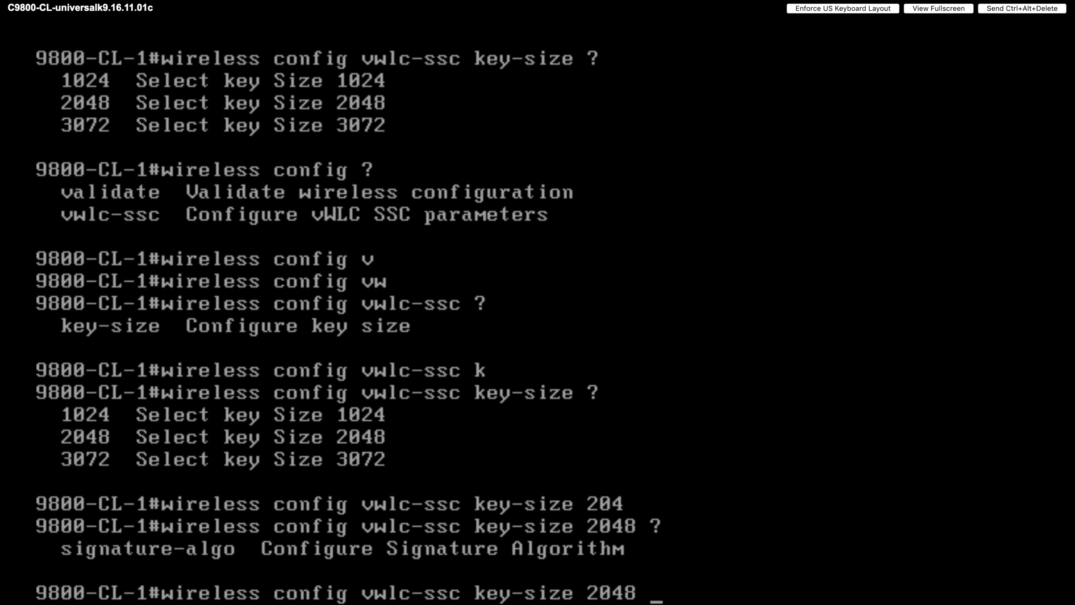
pyautogui.write('si')
pyautogui.press('Tab')
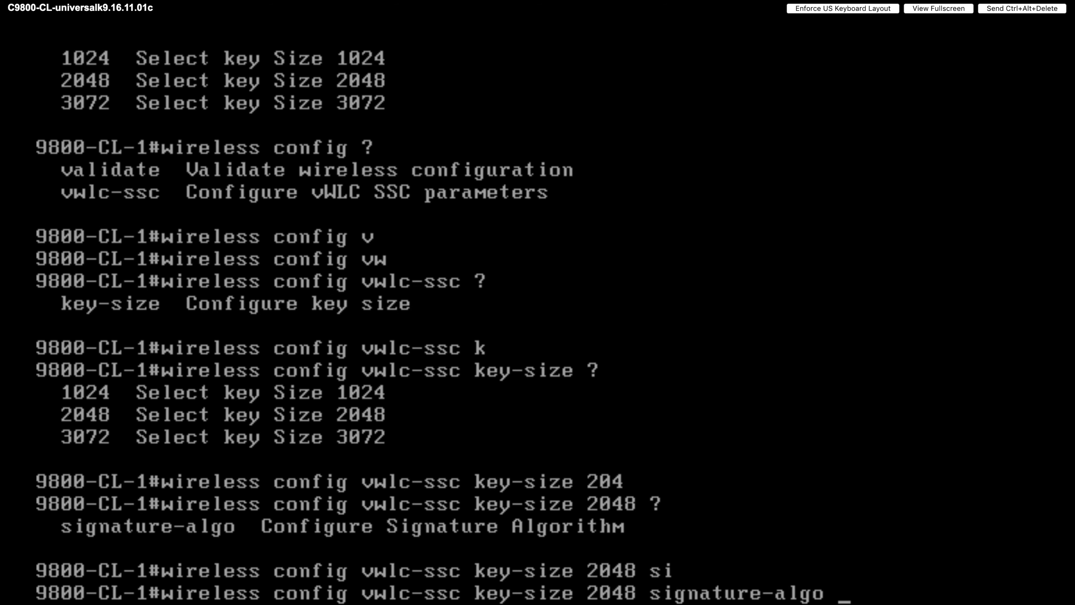
pyautogui.write('?sh')
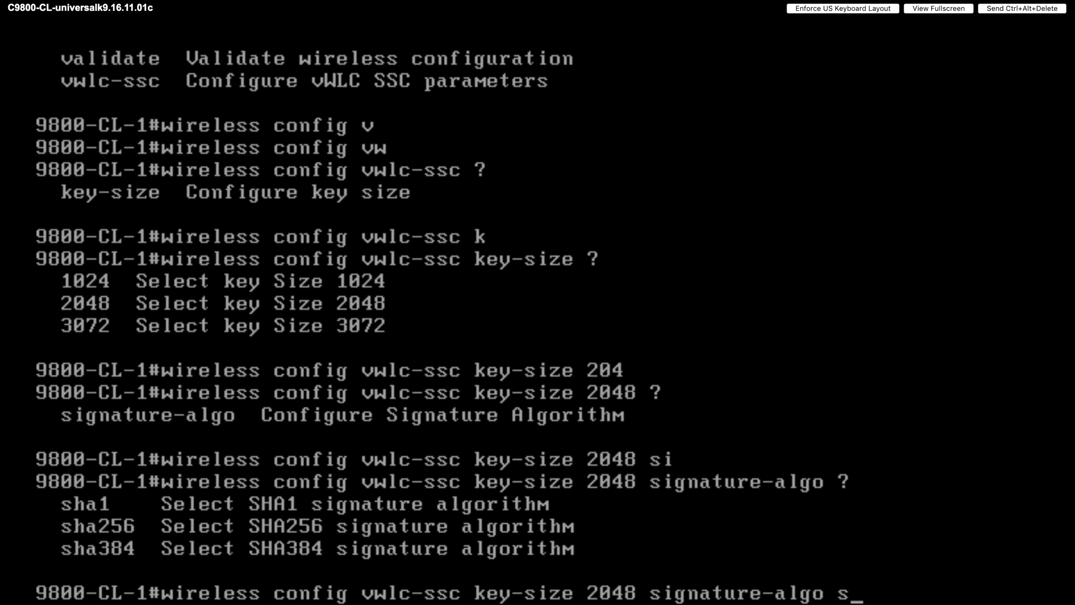
pyautogui.press('Tab')
pyautogui.write('a')
pyautogui.write('256')
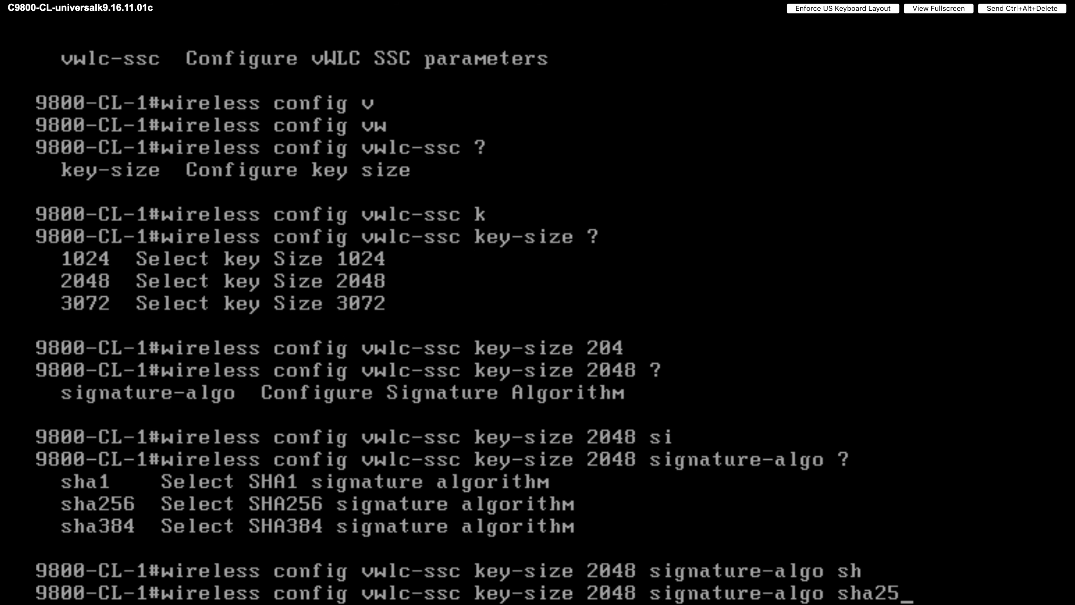
pyautogui.press('Tab')
pyautogui.write('?')
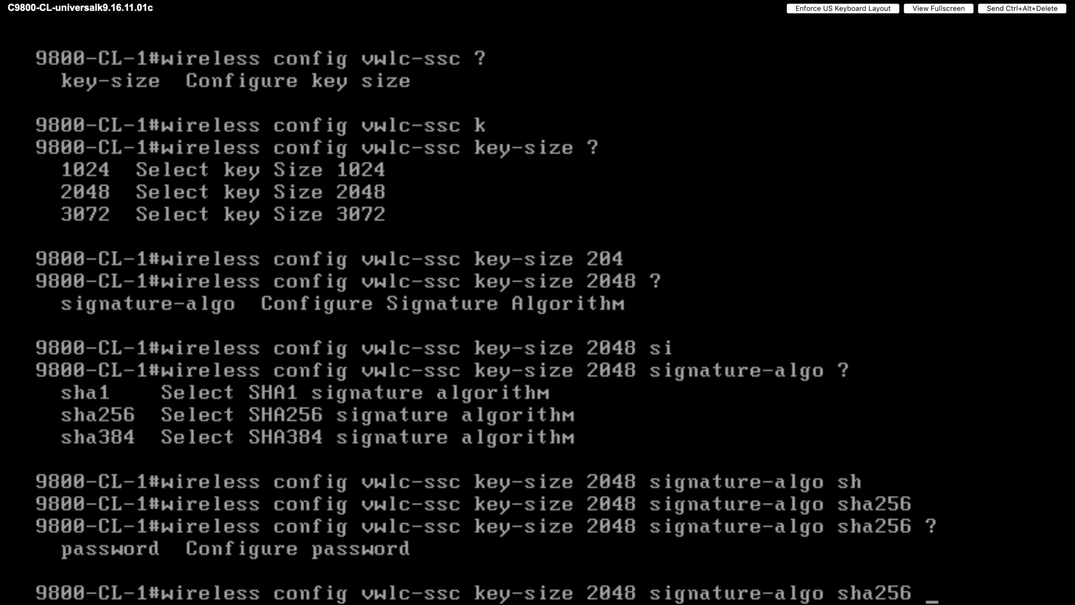
pyautogui.write('p')
pyautogui.press('Tab')
pyautogui.write('?0 ?')
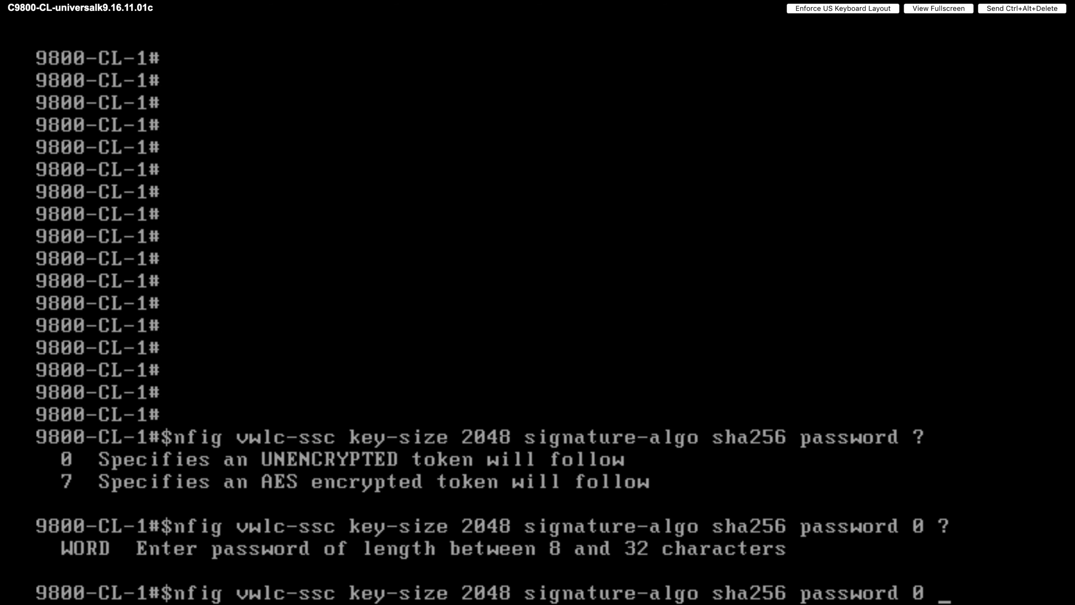
pyautogui.write('W')
pyautogui.press('BackSpace')
pyautogui.write('Cisco!123')
pyautogui.press('Return')
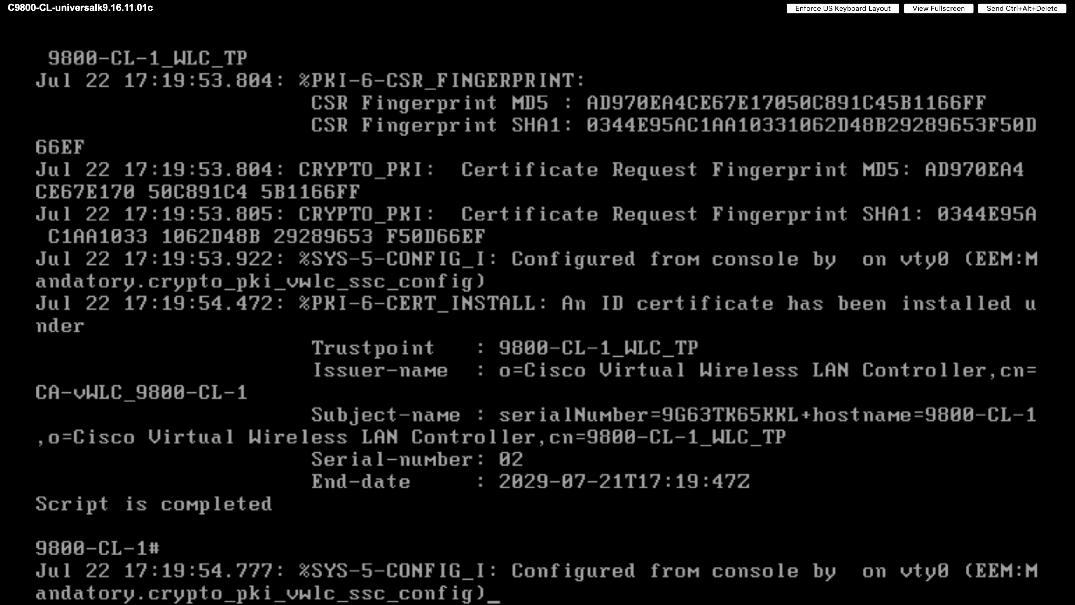
pyautogui.press('Return')
pyautogui.press('Return')
pyautogui.press('Return')
pyautogui.press('Return')
pyautogui.press('Return')
pyautogui.press('Return')
pyautogui.press('Return')
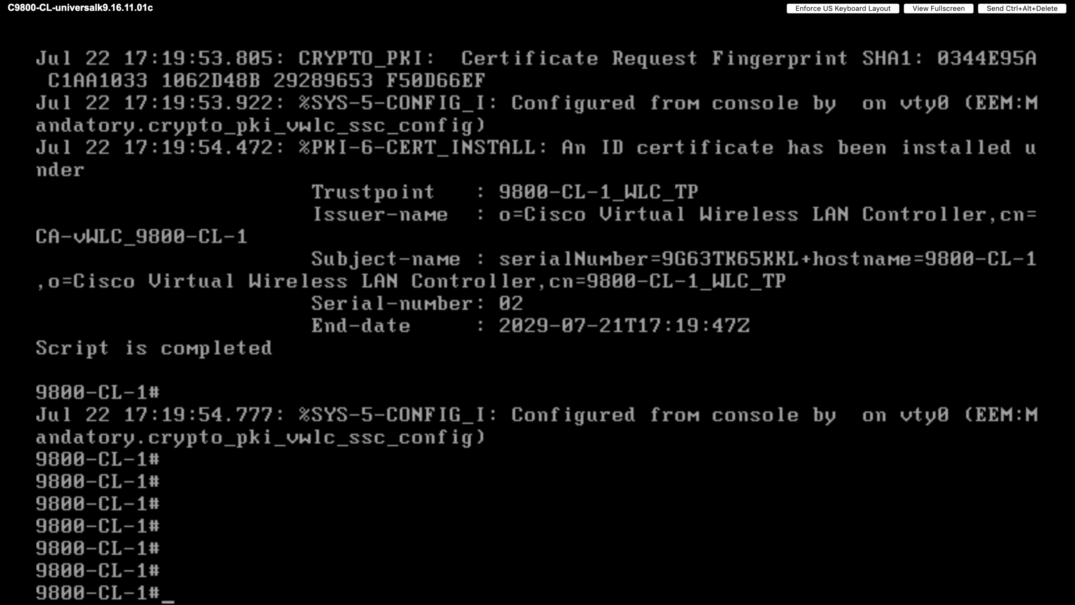
# - Run 'show clock detail' to see 17:20:07 UTC Mon Jul 22 2019, no time source
pyautogui.write('sho')
pyautogui.press('Tab')
pyautogui.write('clo')
pyautogui.press('Tab')
pyautogui.write('?')
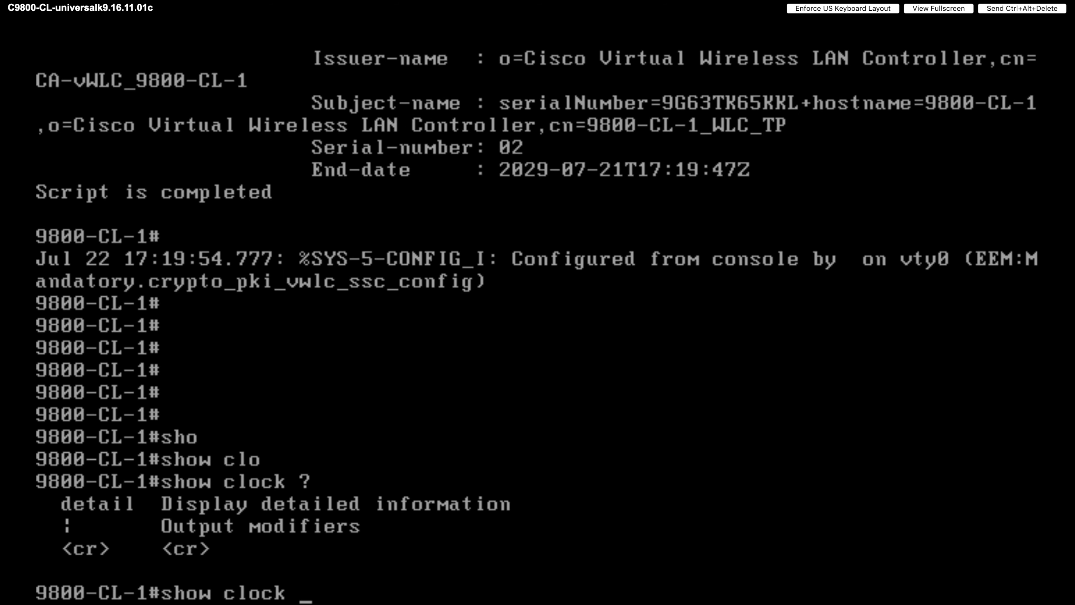
pyautogui.write('de')
pyautogui.press('Tab')
pyautogui.press('Return')
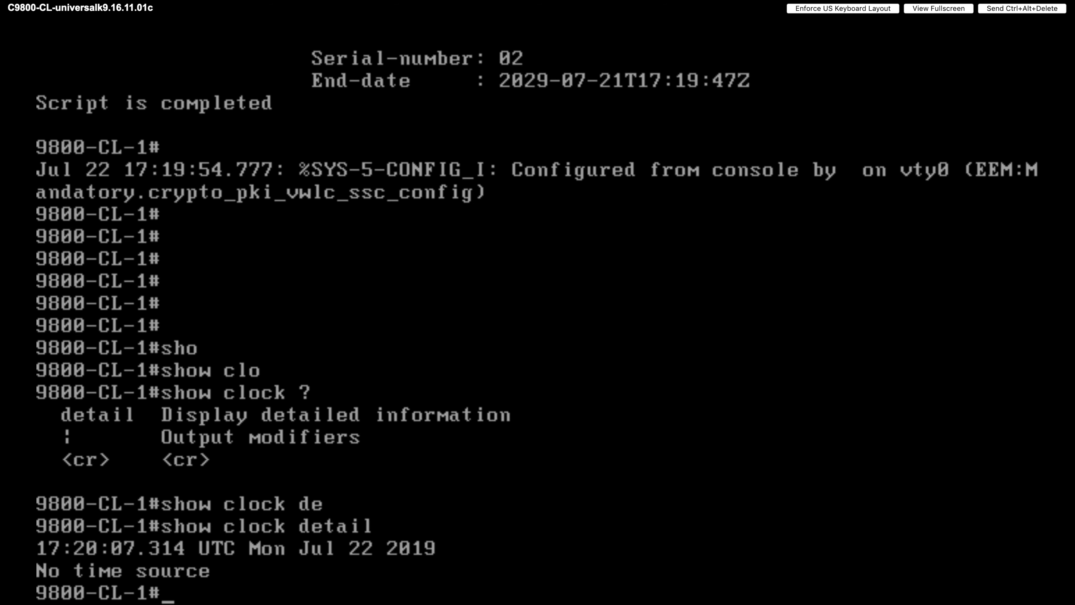
# - Enter global configuration mode with 'conf terminal', correcting the mistyped command
pyautogui.write('conf tewr')
pyautogui.press('Return')
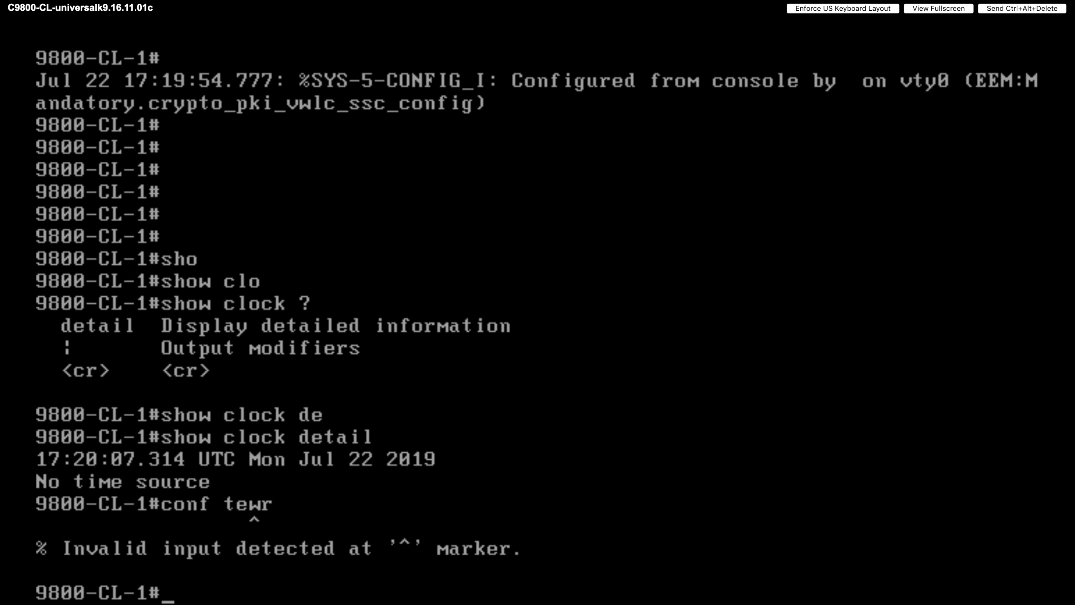
pyautogui.press('Up')
pyautogui.press('BackSpace')
pyautogui.press('BackSpace')
pyautogui.press('Tab')
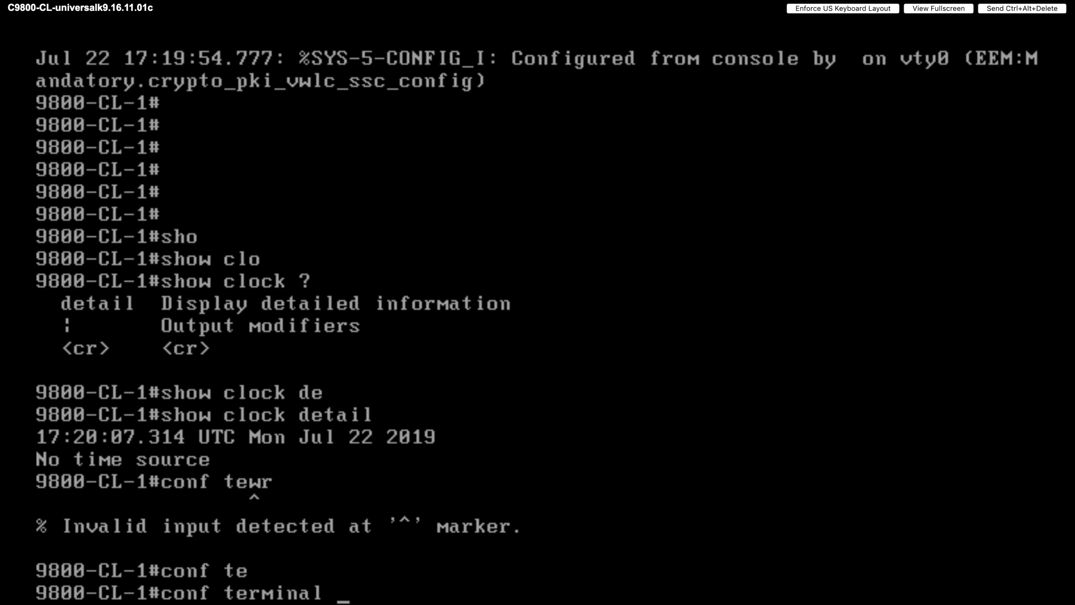
pyautogui.press('Return')
# - Configure 'ntp server 10.105.218.192', then exit back to privileged EXEC
pyautogui.write('nt')
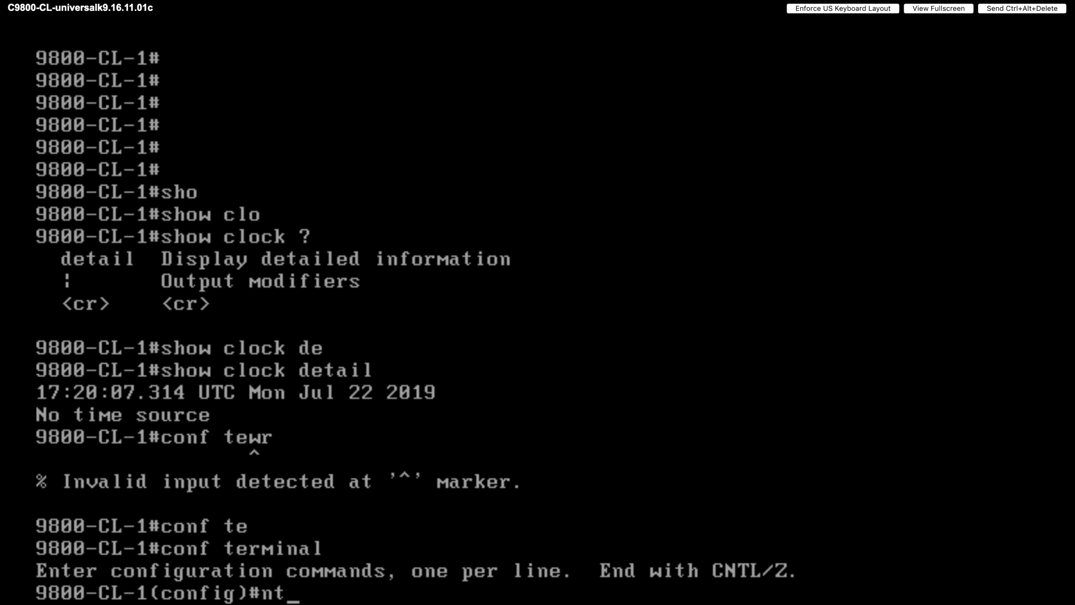
pyautogui.press('Tab')
pyautogui.write('?se')
pyautogui.press('Tab')
pyautogui.write('?')
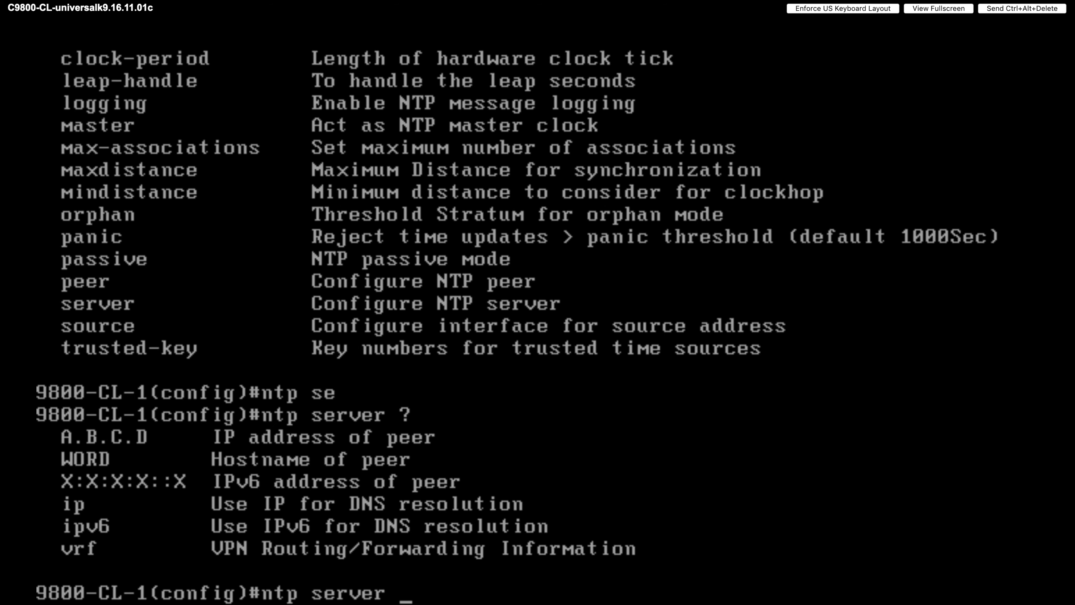
pyautogui.write('10.10')
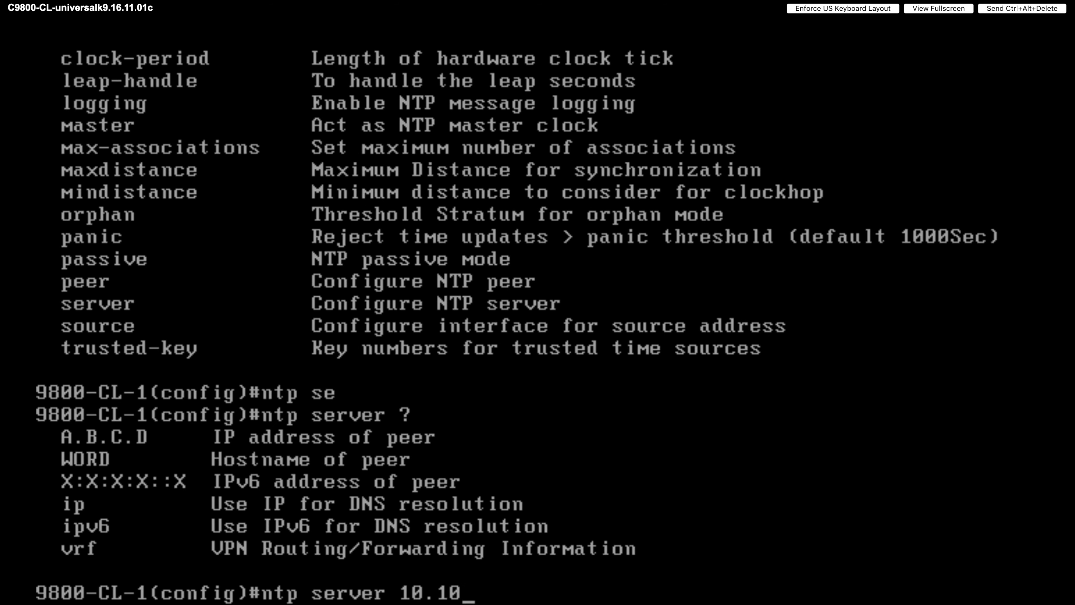
pyautogui.write('5.218.')
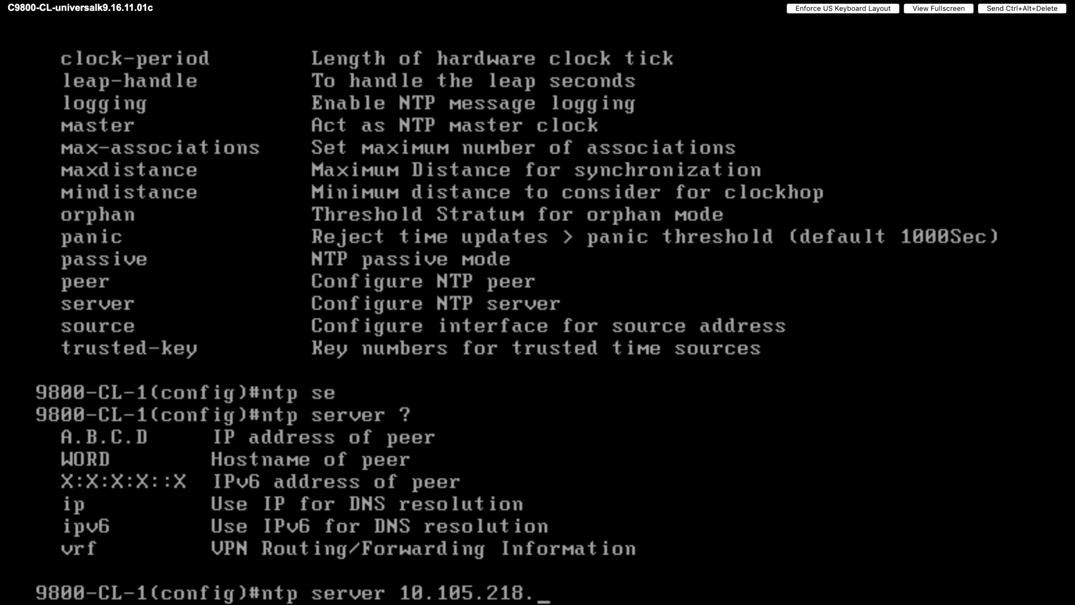
pyautogui.write('192')
pyautogui.press('Return')
pyautogui.press('Return')
pyautogui.press('Return')
pyautogui.press('Return')
pyautogui.press('Return')
pyautogui.press('Return')
pyautogui.write('exit')
pyautogui.press('Return')
pyautogui.press('Return')
pyautogui.press('Return')
pyautogui.press('Return')
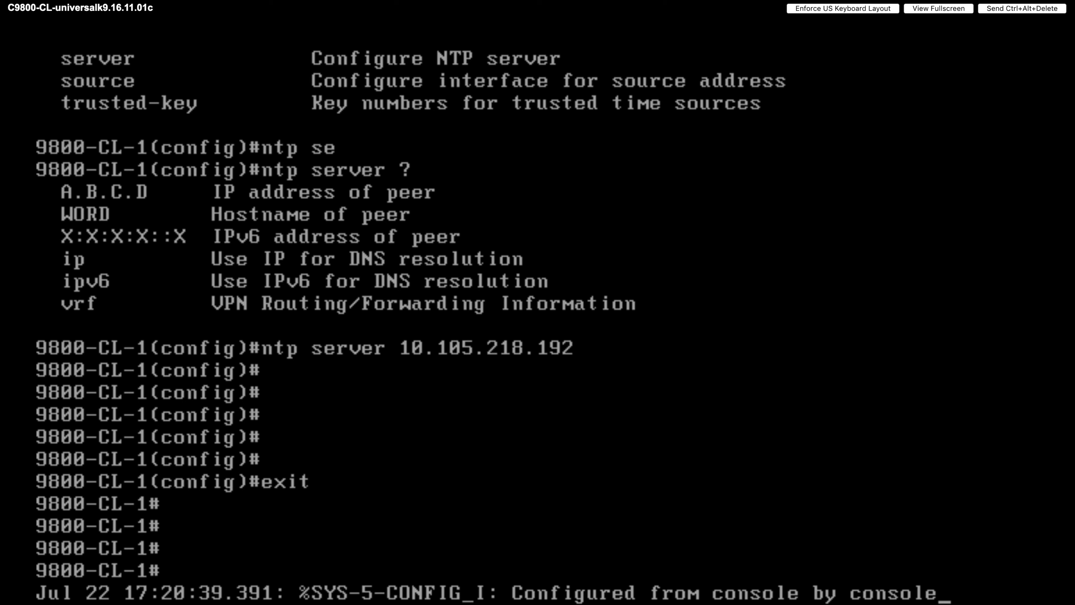
pyautogui.press('Return')
pyautogui.press('Return')
pyautogui.press('Return')
pyautogui.press('Return')
pyautogui.press('Return')
pyautogui.press('Return')
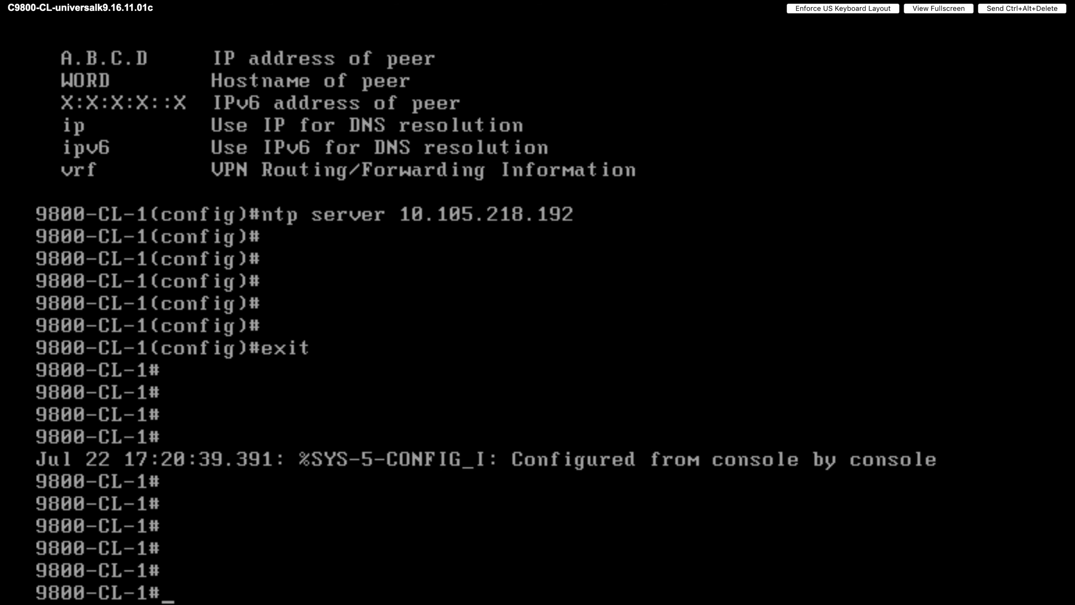
# - Enter the 'netconf-yang' command in global configuration mode
pyautogui.press('BackSpace')
pyautogui.press('BackSpace')
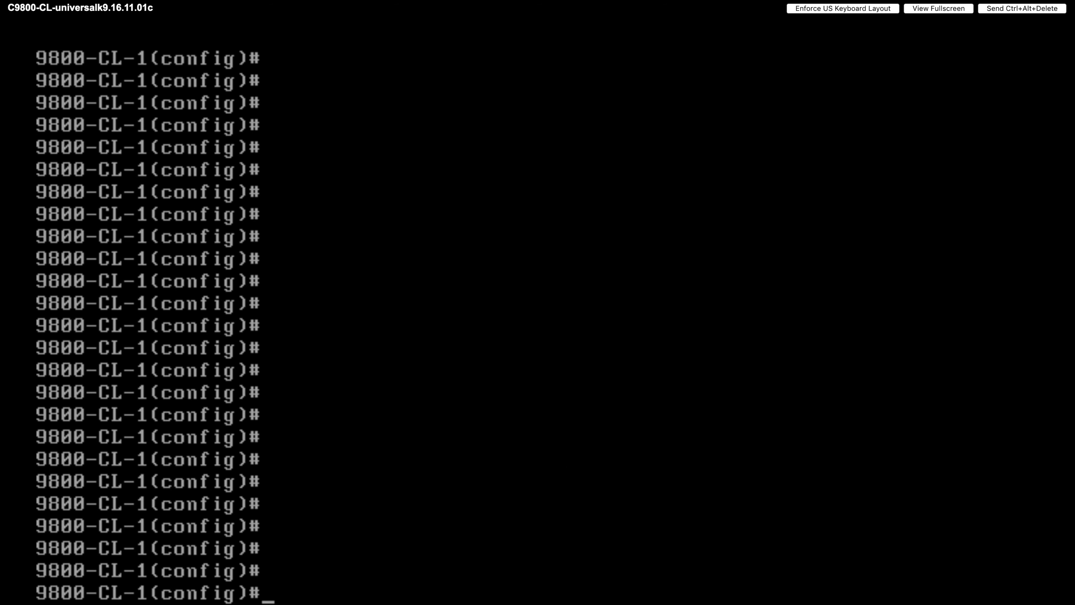
pyautogui.write('netco')
pyautogui.press('Tab')
pyautogui.write('?')
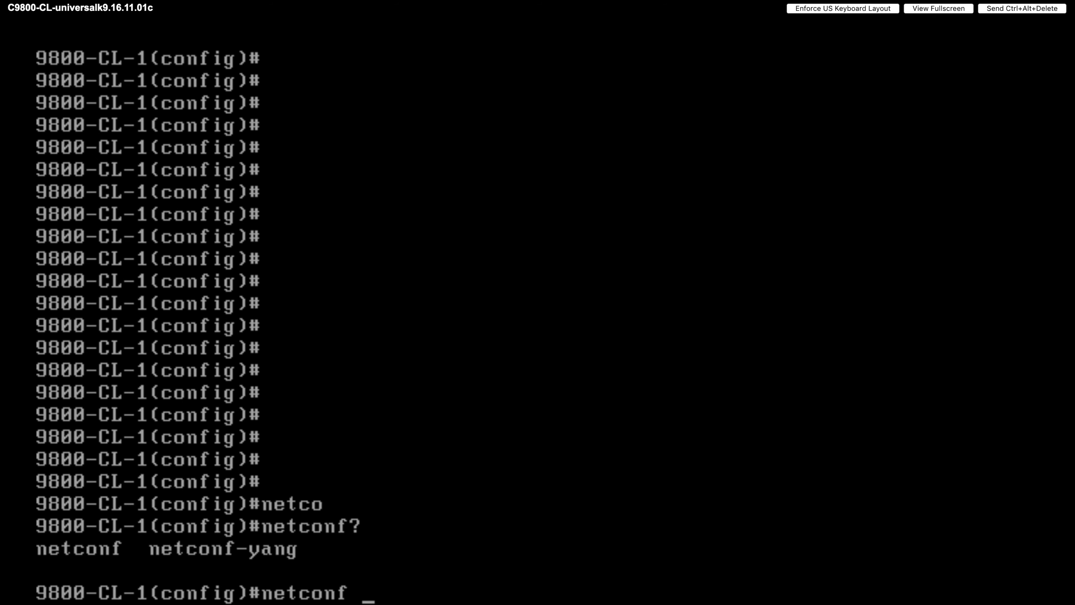
pyautogui.press('BackSpace')
pyautogui.write('-y')
pyautogui.press('Tab')
pyautogui.press('Return')
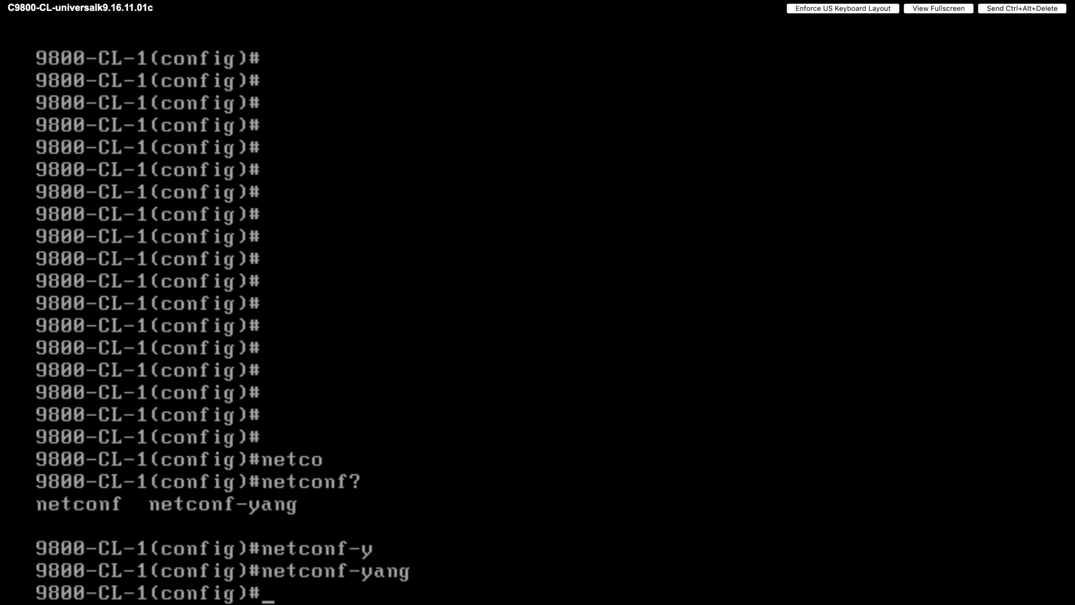
pyautogui.press('Return')
pyautogui.press('Return')
pyautogui.press('Return')
pyautogui.press('Return')
pyautogui.press('Return')
pyautogui.press('Return')
pyautogui.press('Return')
pyautogui.press('Return')
pyautogui.press('Return')
pyautogui.press('Return')
pyautogui.press('Return')
pyautogui.press('Return')
pyautogui.press('Return')
pyautogui.press('Return')
pyautogui.press('Return')
pyautogui.press('Return')
pyautogui.press('Return')
pyautogui.press('Return')
pyautogui.press('Return')
pyautogui.press('Return')
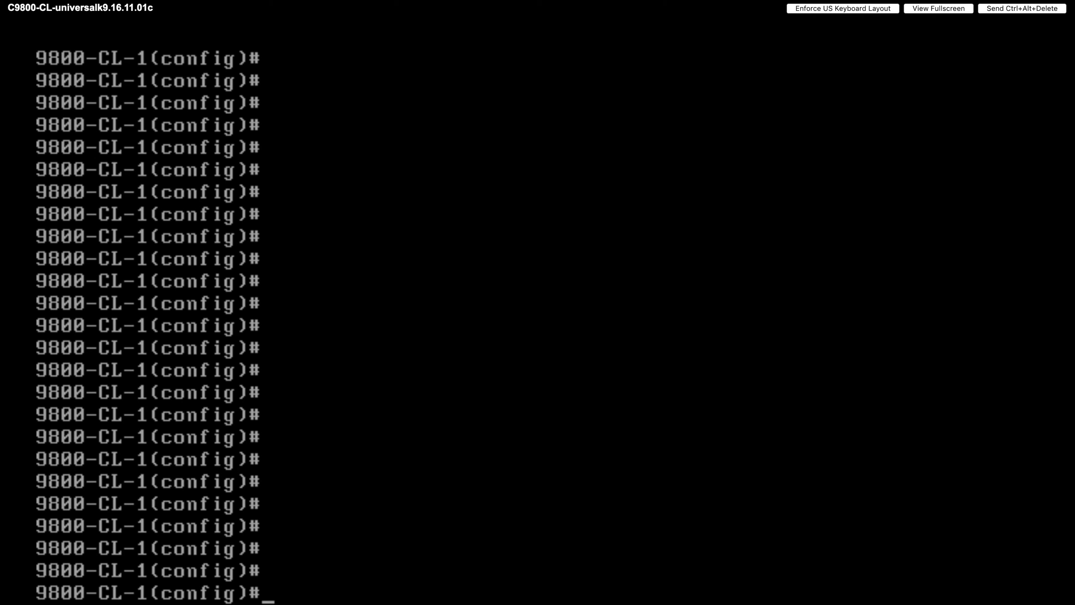
# - Create local user dnacadmin with privilege 15 and a type 0 password
pyautogui.write('user')
pyautogui.press('Tab')
pyautogui.write('n')
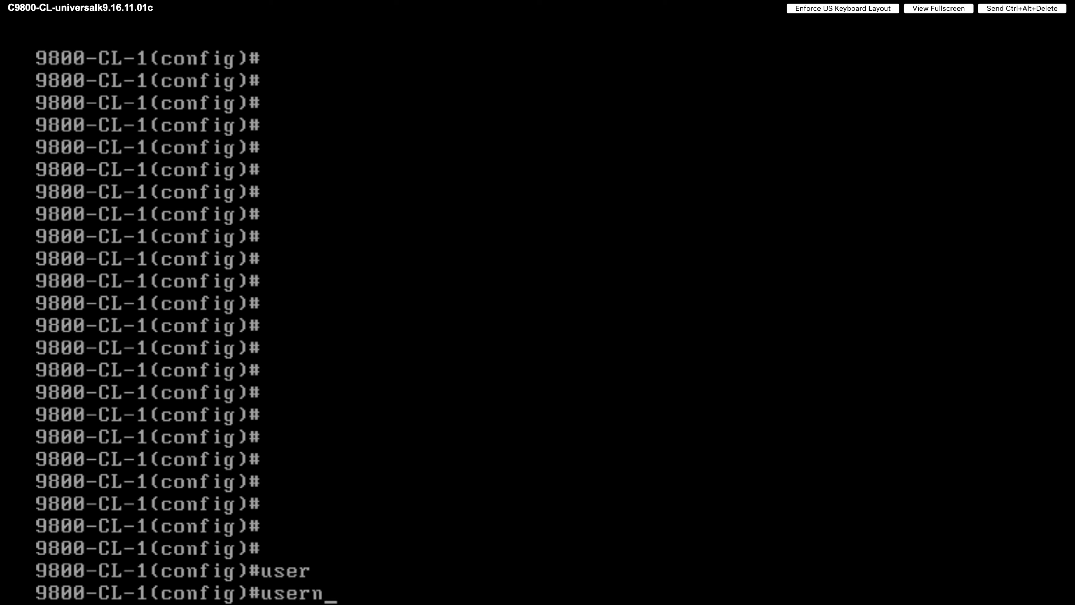
pyautogui.press('Tab')
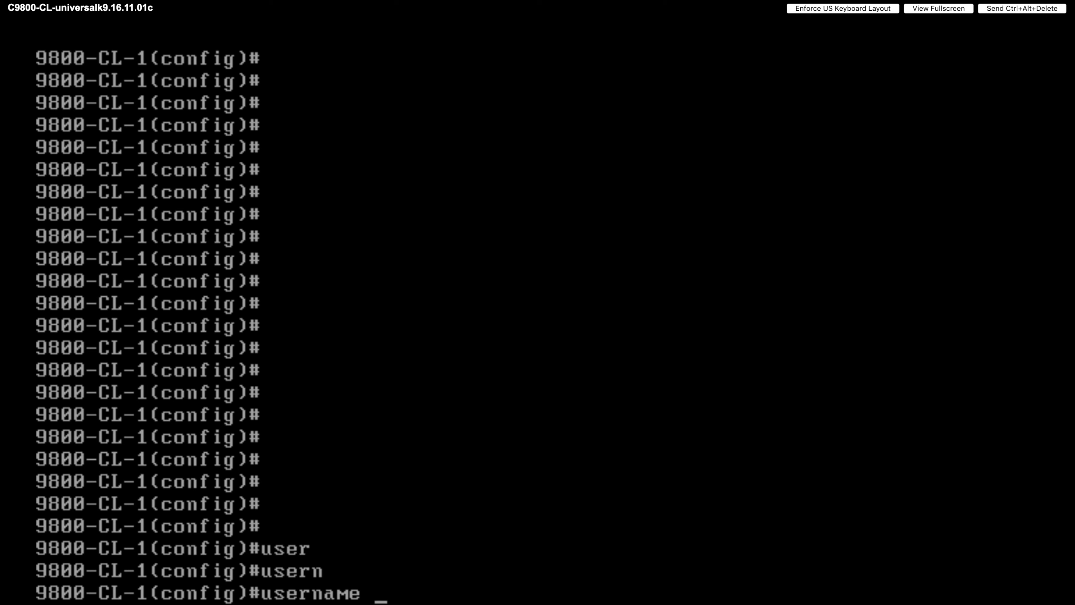
pyautogui.write('dnacadmin')
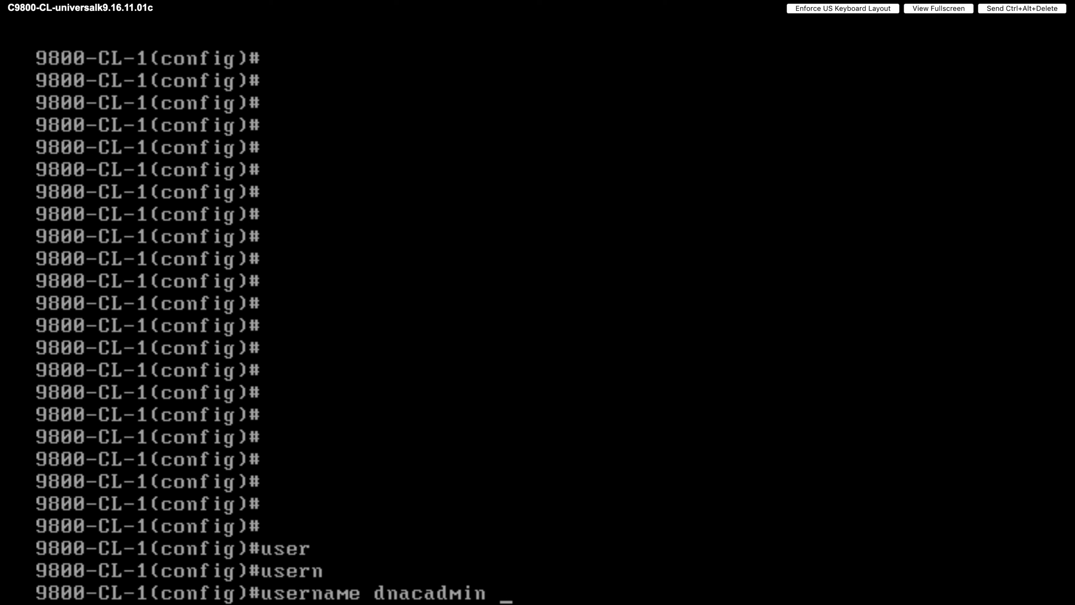
pyautogui.write('pri')
pyautogui.press('Tab')
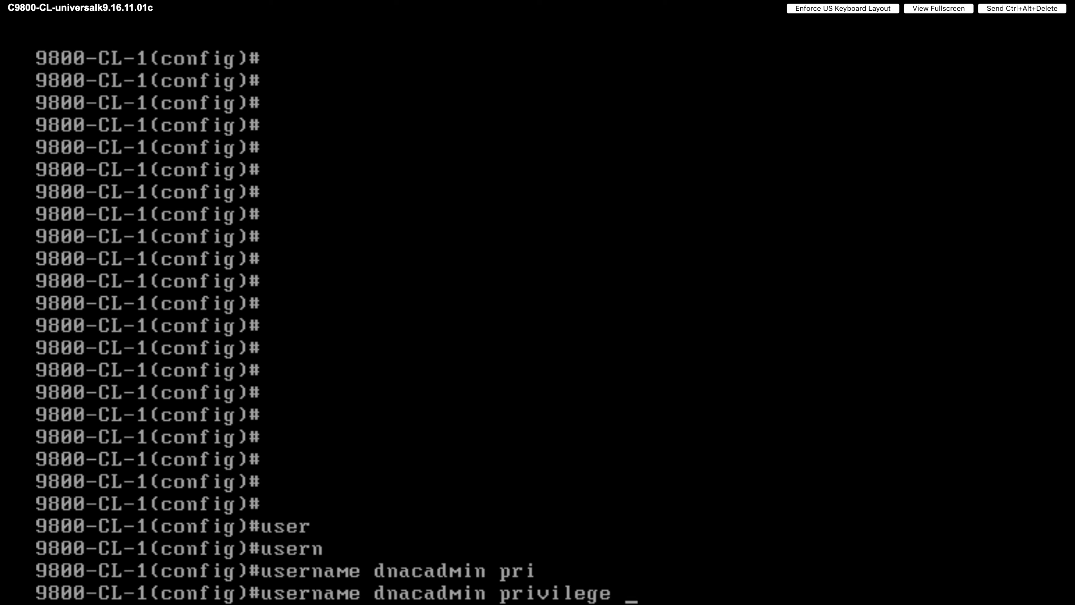
pyautogui.write('15')
pyautogui.write('pass')
pyautogui.press('Tab')
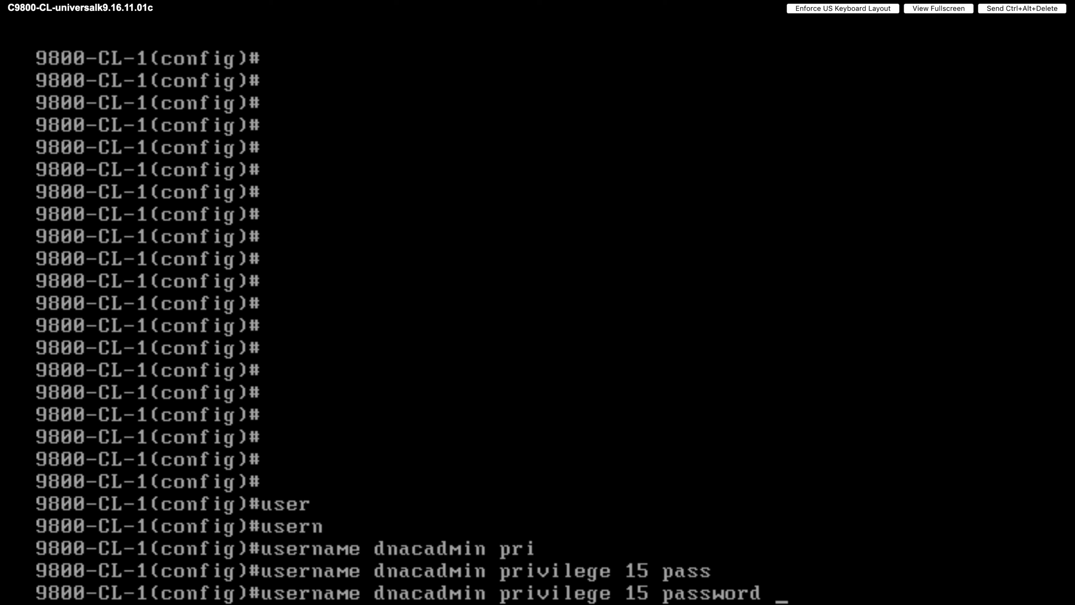
pyautogui.write('0')
pyautogui.write('Cisco!123')
pyautogui.press('Return')
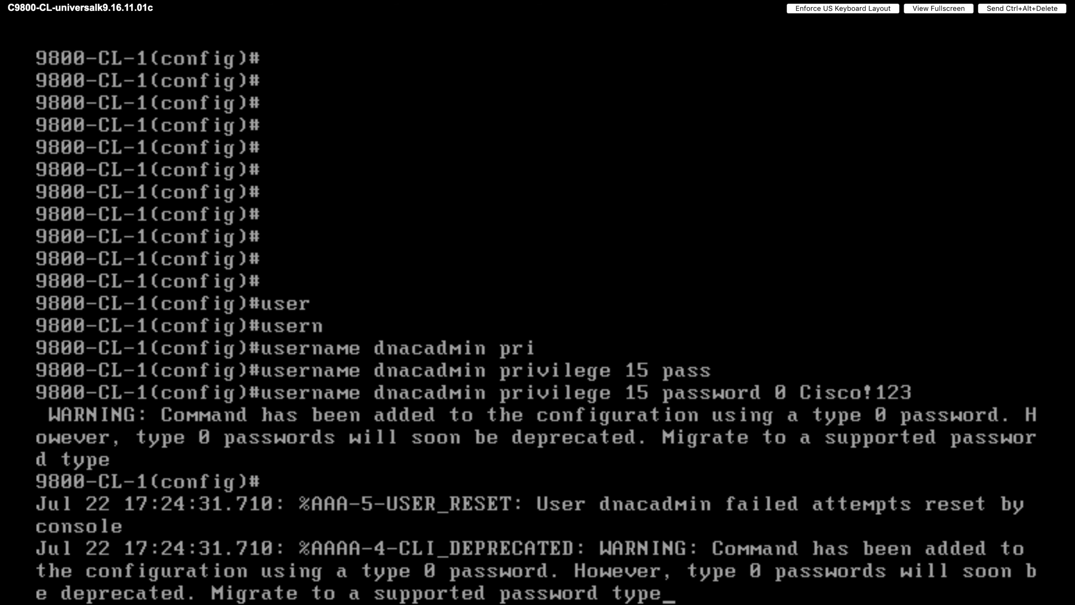
pyautogui.press('Return')
pyautogui.press('Return')
pyautogui.press('Return')
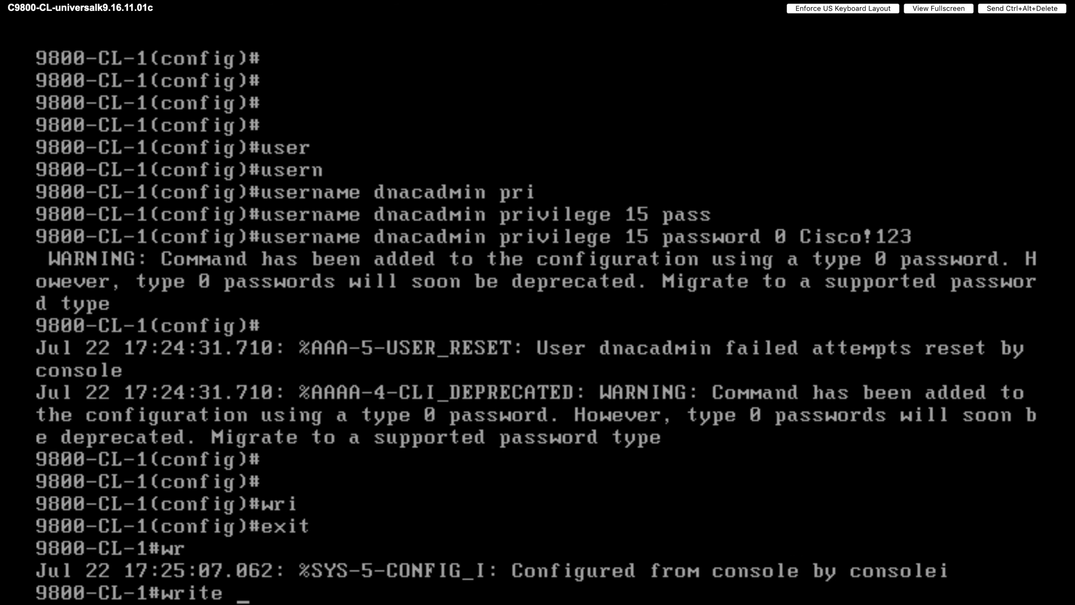
# - Discard the accidental 'write erase' and save the configuration with 'wr'
pyautogui.write('e')
pyautogui.press('Tab')
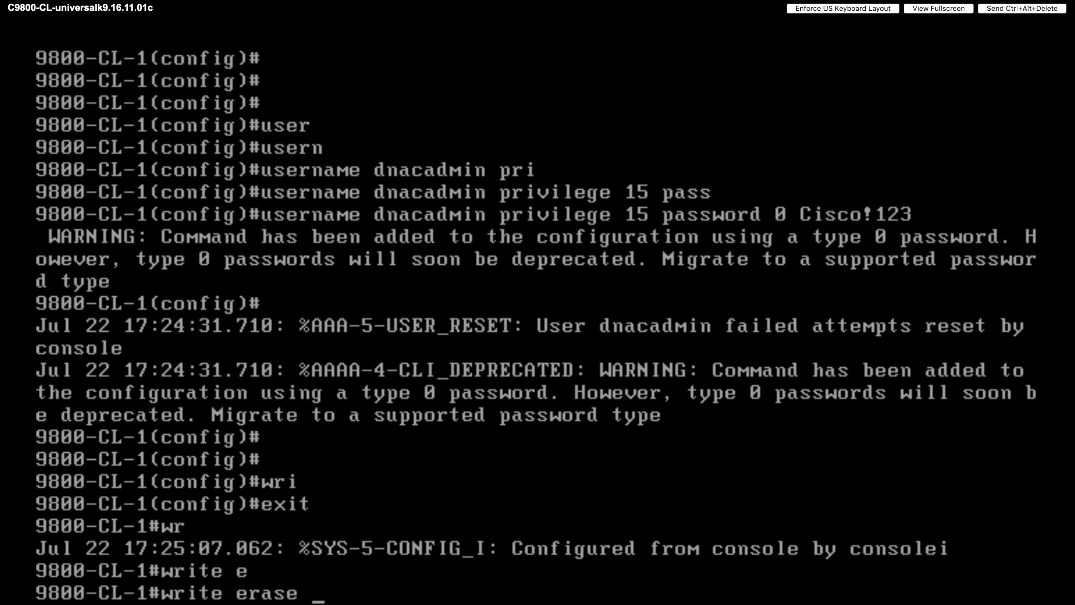
pyautogui.press('BackSpace')
pyautogui.press('BackSpace')
pyautogui.press('BackSpace')
pyautogui.press('BackSpace')
pyautogui.press('BackSpace')
pyautogui.press('BackSpace')
pyautogui.press('BackSpace')
pyautogui.press('BackSpace')
pyautogui.press('BackSpace')
pyautogui.press('BackSpace')
pyautogui.press('BackSpace')
pyautogui.press('BackSpace')
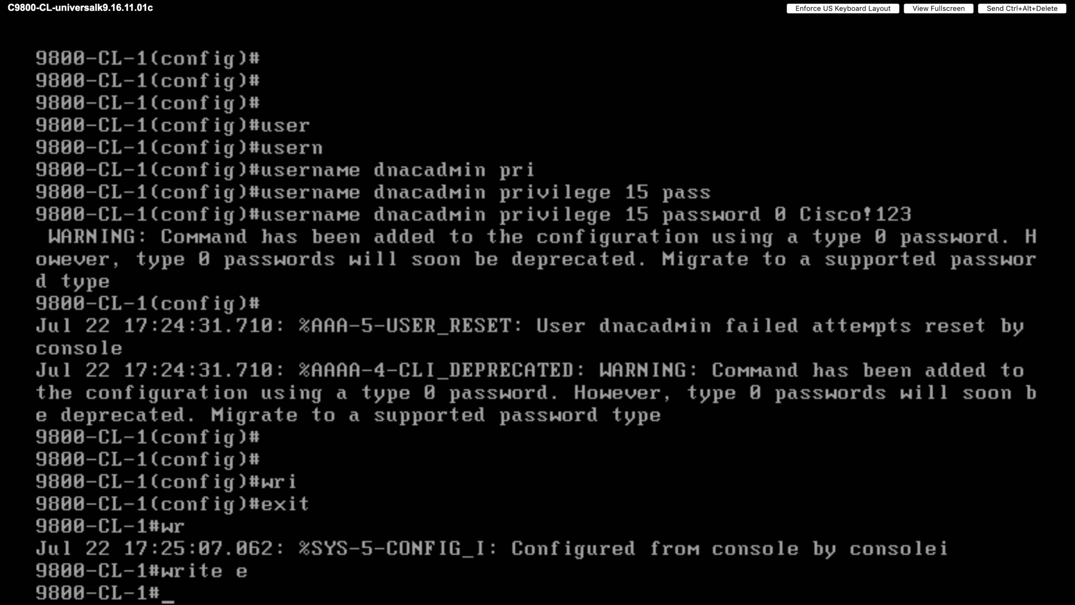
pyautogui.press('Return')
pyautogui.press('Return')
pyautogui.press('Return')
pyautogui.press('Return')
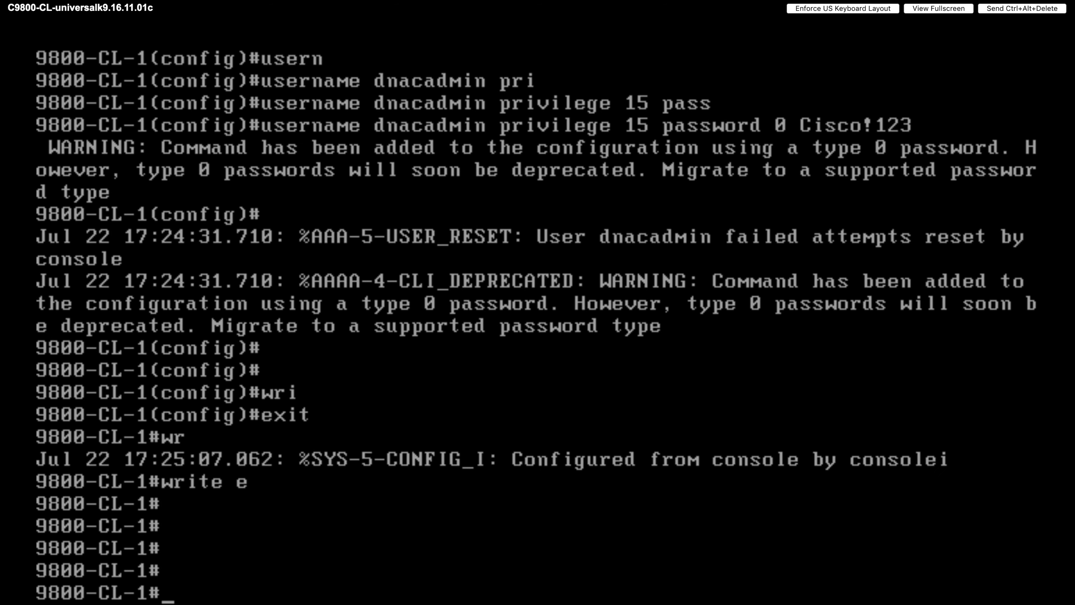
pyautogui.write('wr')
pyautogui.press('Return')
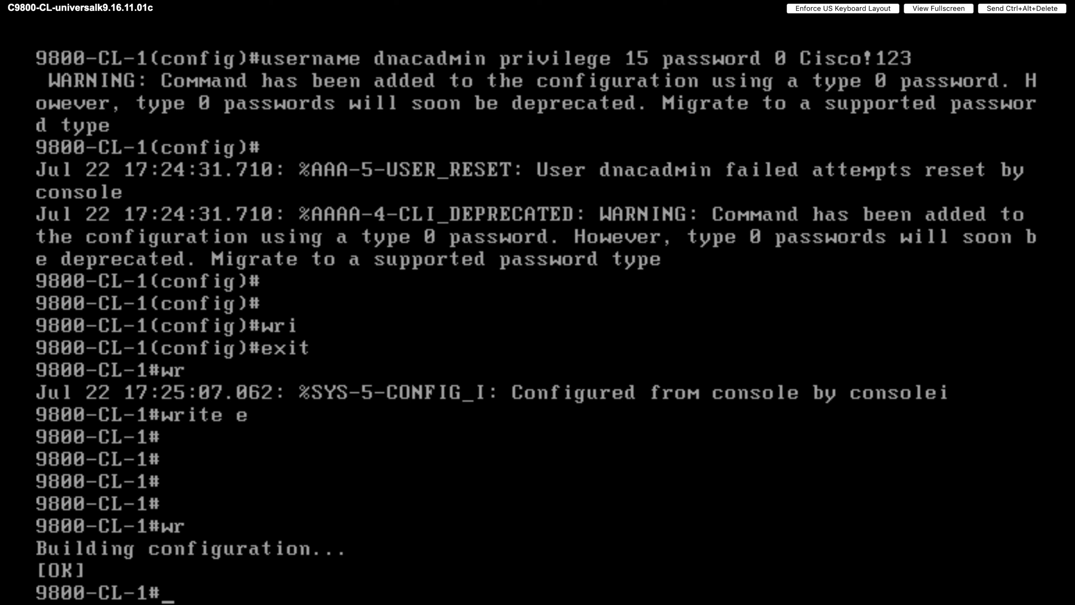
pyautogui.press('Return')
pyautogui.press('Return')
pyautogui.press('Return')
pyautogui.press('Return')
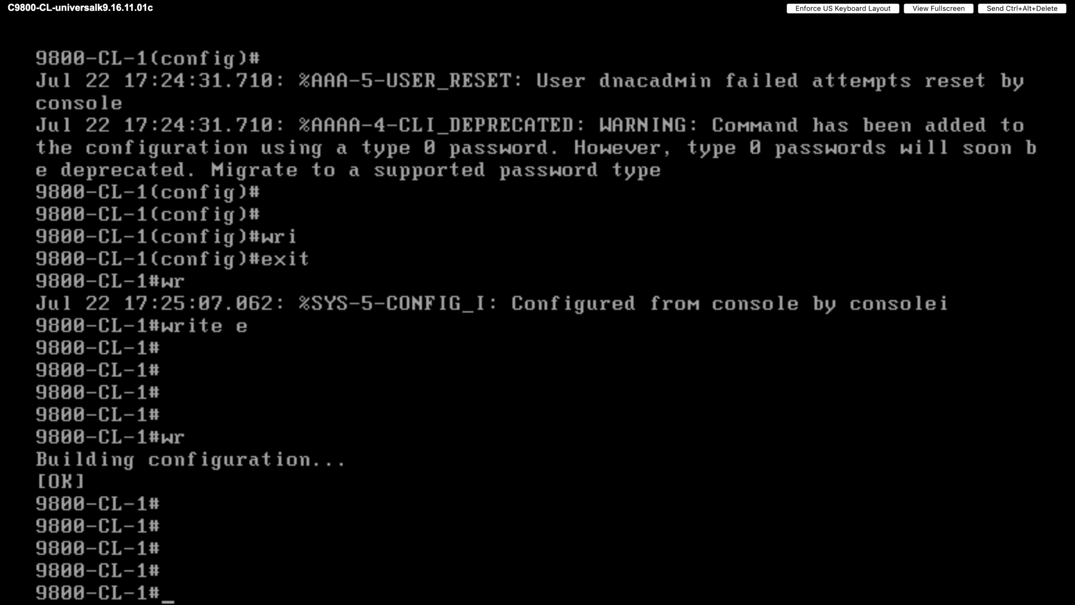
pyautogui.press('Return')
pyautogui.press('Return')
pyautogui.press('Return')
pyautogui.press('Return')
pyautogui.press('Return')
pyautogui.press('Return')
pyautogui.press('Return')
pyautogui.press('Return')
pyautogui.press('Return')
pyautogui.press('Return')
pyautogui.press('Return')
pyautogui.press('Return')
pyautogui.press('Return')
pyautogui.press('Return')
pyautogui.press('Return')
pyautogui.press('Return')
pyautogui.press('Return')
pyautogui.press('Return')
pyautogui.press('Return')
pyautogui.press('Return')
# - Enter 'show running-config' at the prompt
pyautogui.write('sho')
pyautogui.press('Tab')
pyautogui.write('run')
pyautogui.press('Tab')
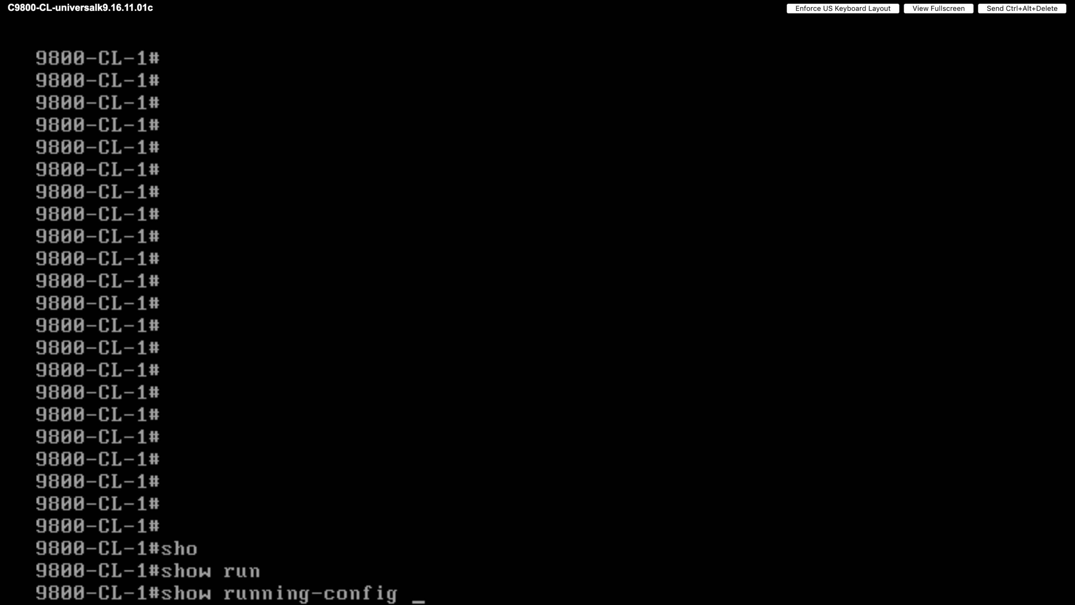
# - Page the running-config through crypto pki, vlan, class-map and interface sections, then 'wr' again
pyautogui.press('Return')
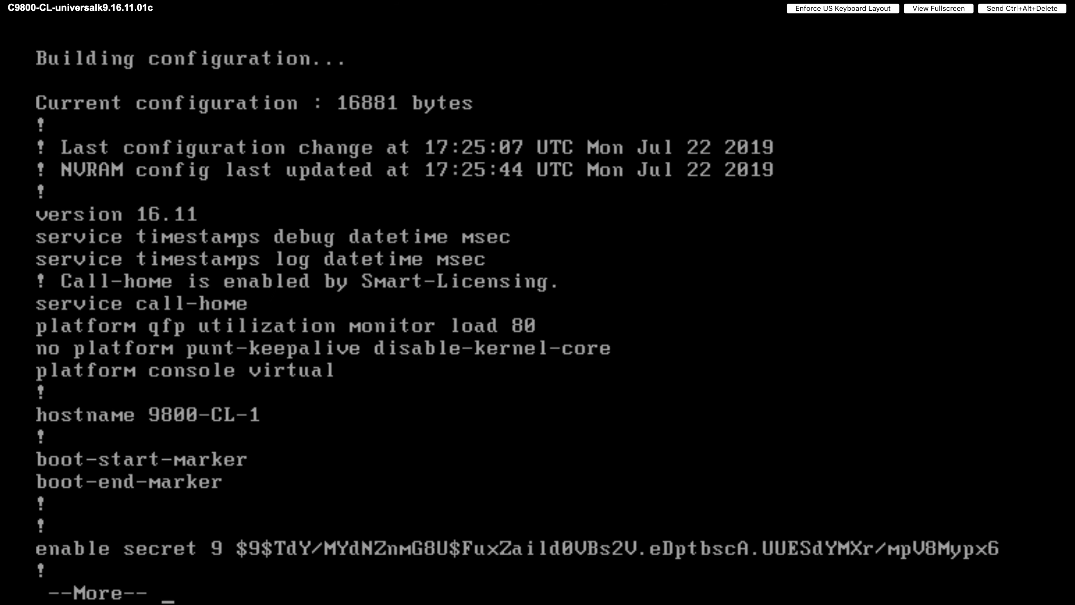
pyautogui.press('space')
pyautogui.press('space')
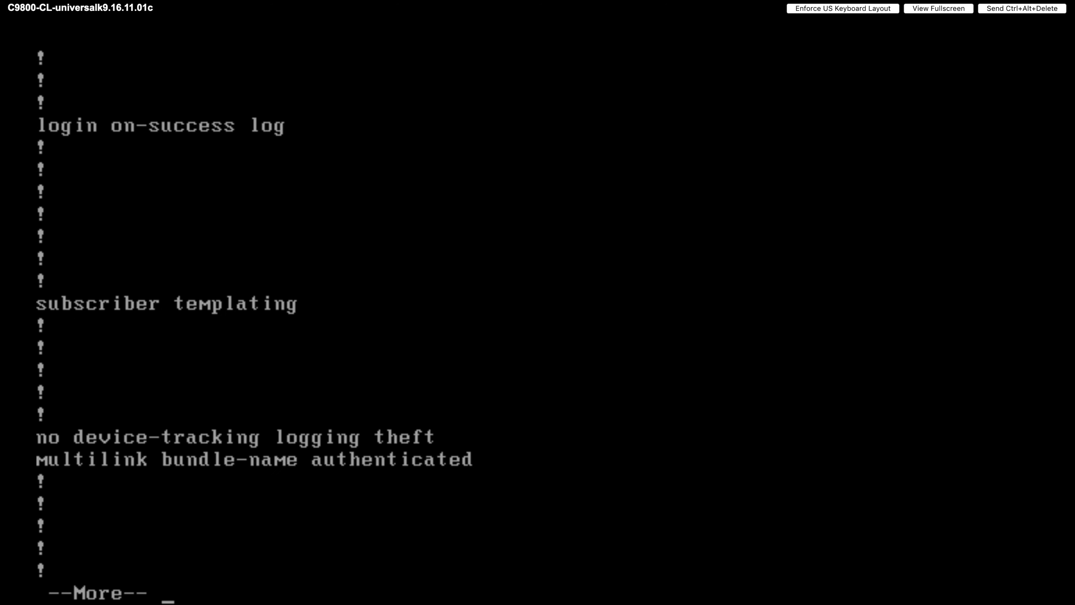
pyautogui.press('space')
pyautogui.press('space')
pyautogui.press('space')
pyautogui.press('space')
pyautogui.press('space')
pyautogui.press('space')
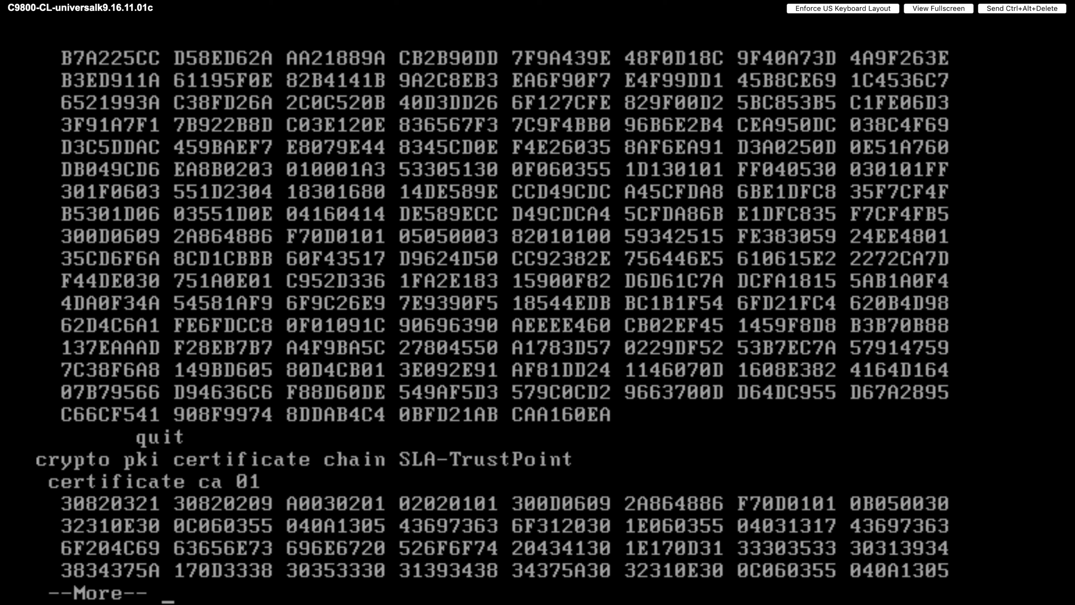
pyautogui.press('space')
pyautogui.press('space')
pyautogui.press('space')
pyautogui.press('space')
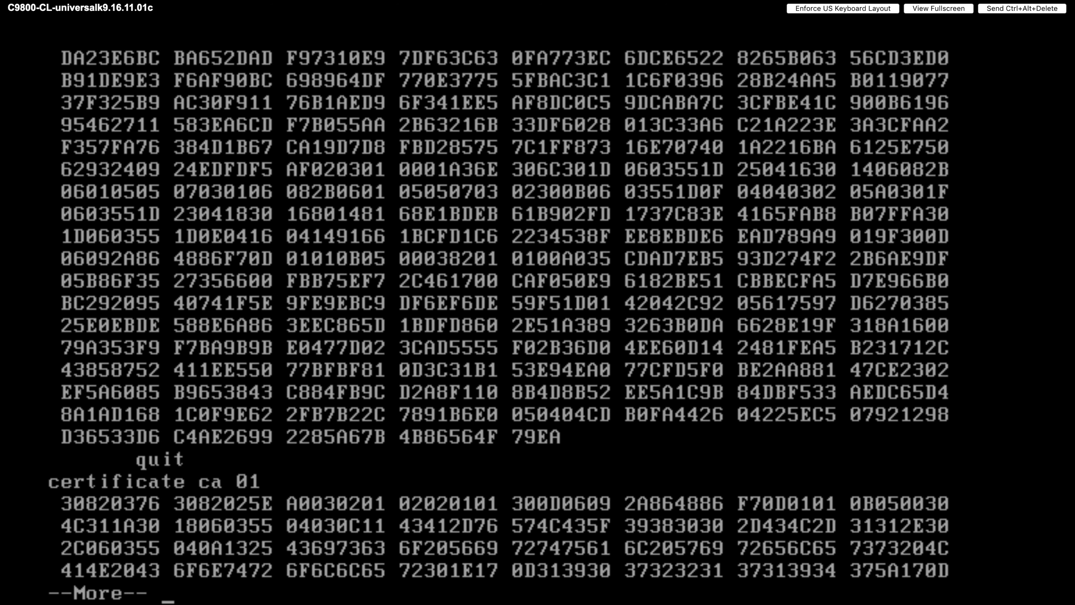
pyautogui.press('space')
pyautogui.press('space')
pyautogui.press('space')
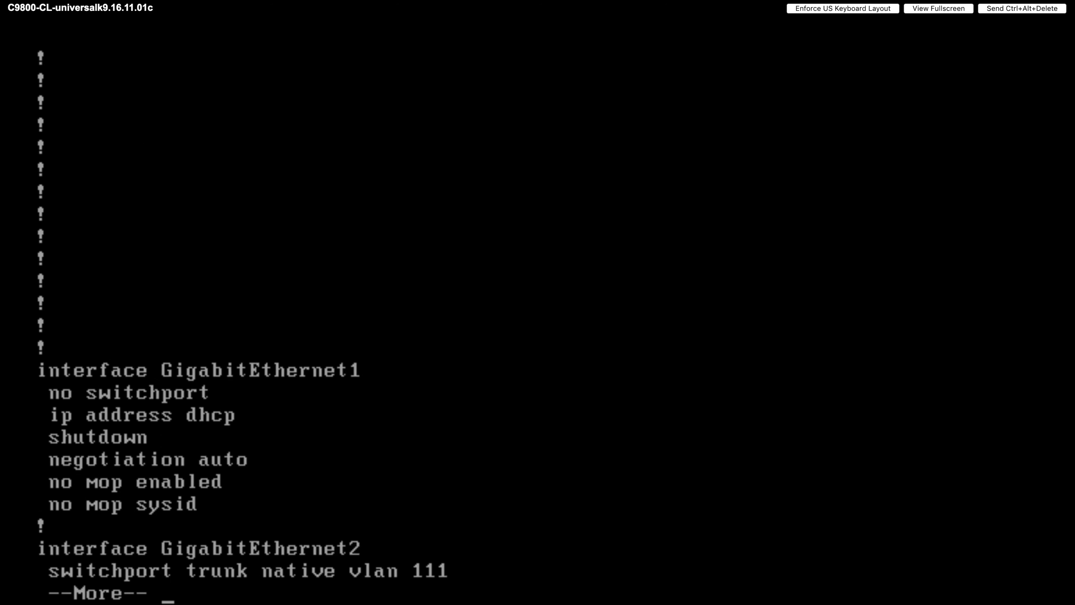
pyautogui.press('space')
pyautogui.press('space')
pyautogui.press('space')
pyautogui.press('space')
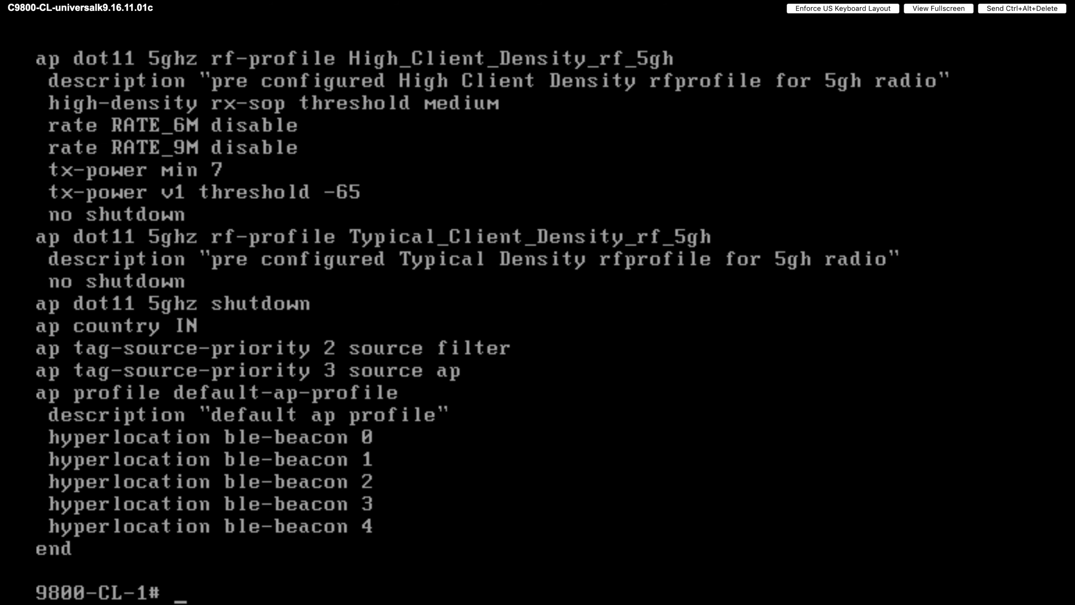
pyautogui.press('Return')
pyautogui.press('Return')
pyautogui.press('Return')
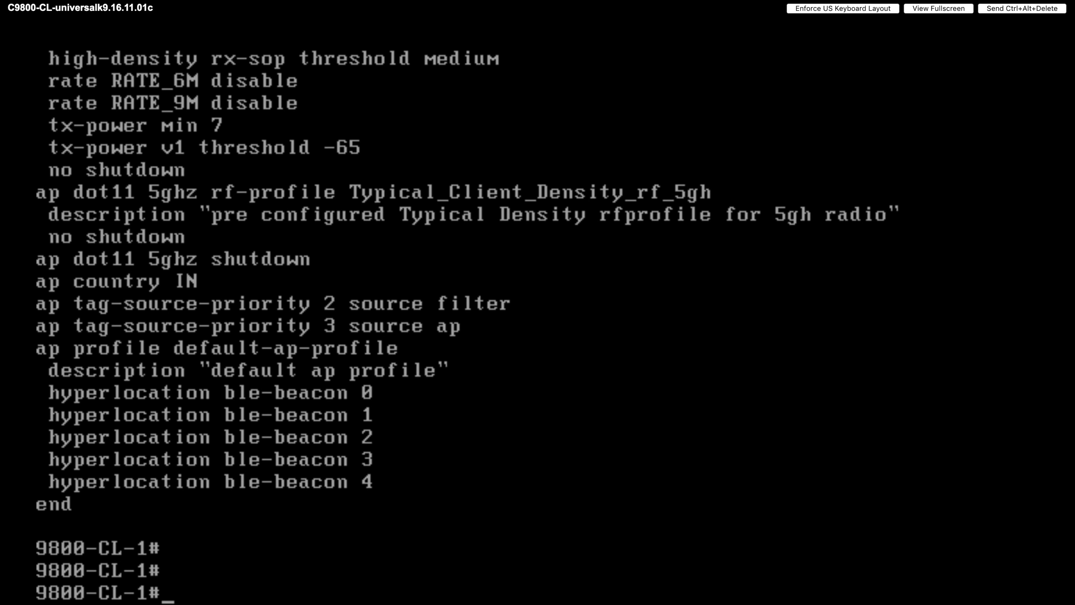
pyautogui.write('wr')
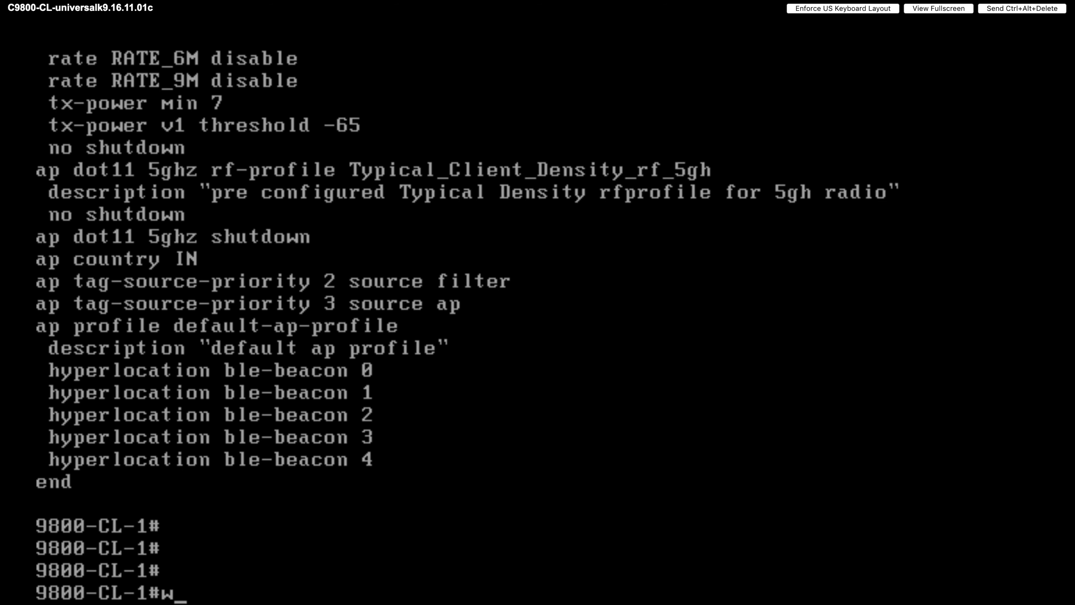
pyautogui.press('Return')
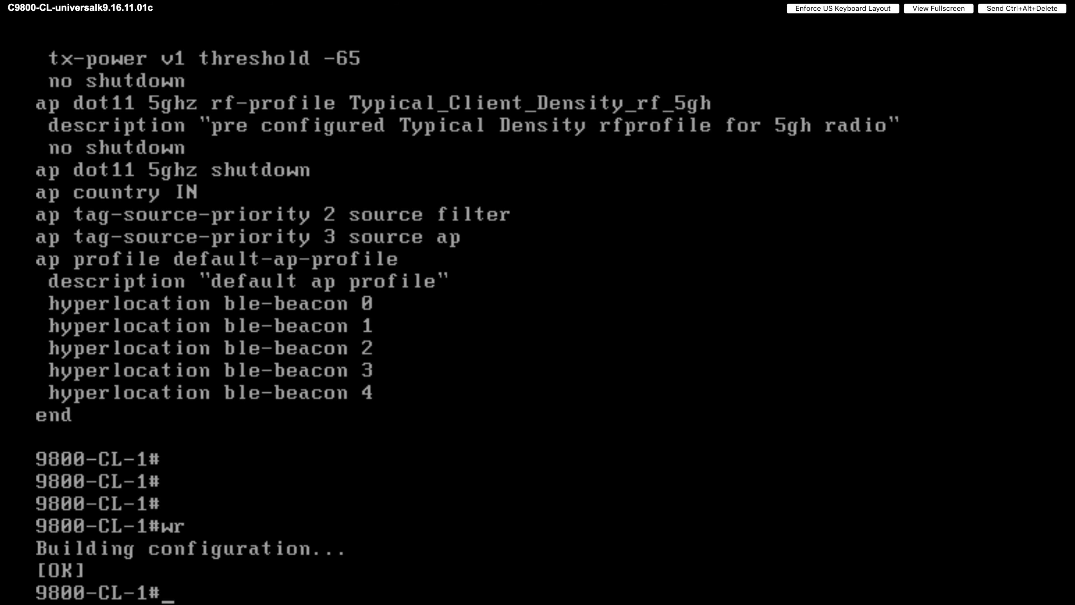